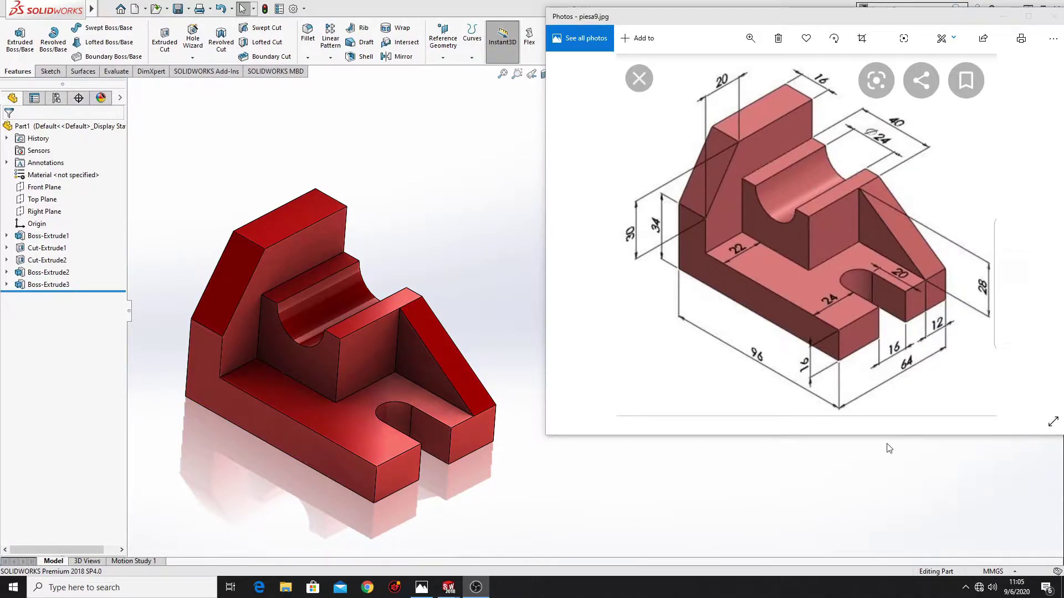
Step: Close the full-size reference photo so blank Part4 sits beside the pinned reference drawing
{"action": "left_click", "coordinate": [1054, 17]}
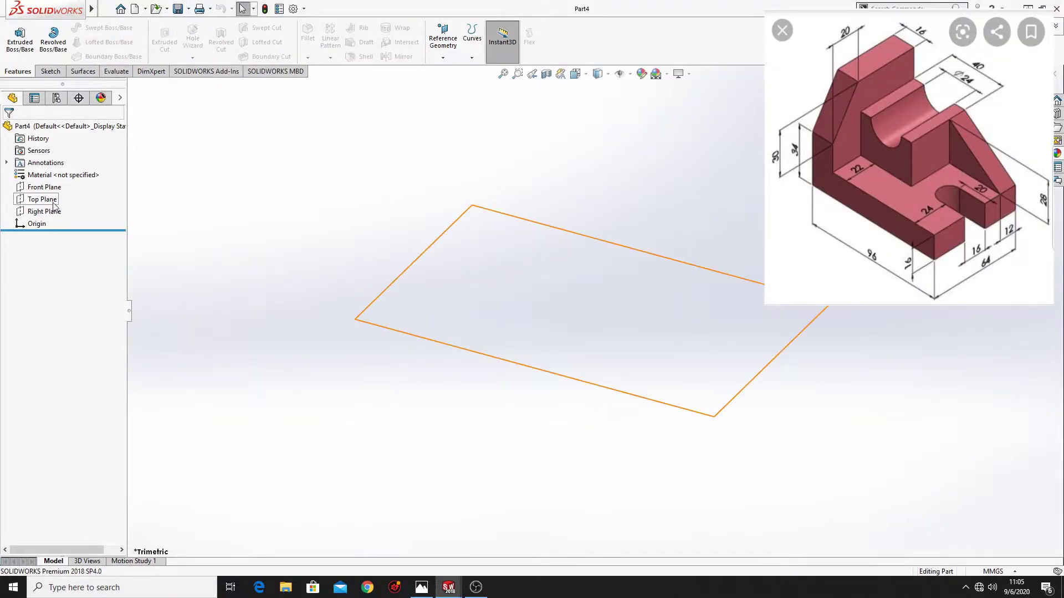
Step: Sketch a closed six-line L outline from the origin on the Front Plane
{"action": "left_click", "coordinate": [45, 187]}
{"action": "left_click", "coordinate": [206, 205]}
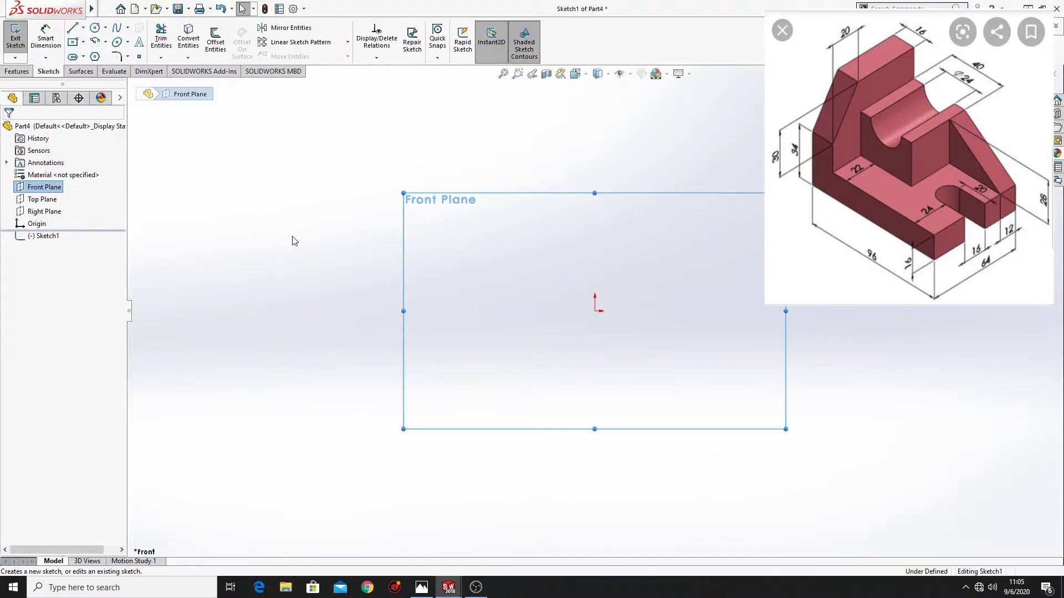
{"action": "left_click", "coordinate": [72, 28]}
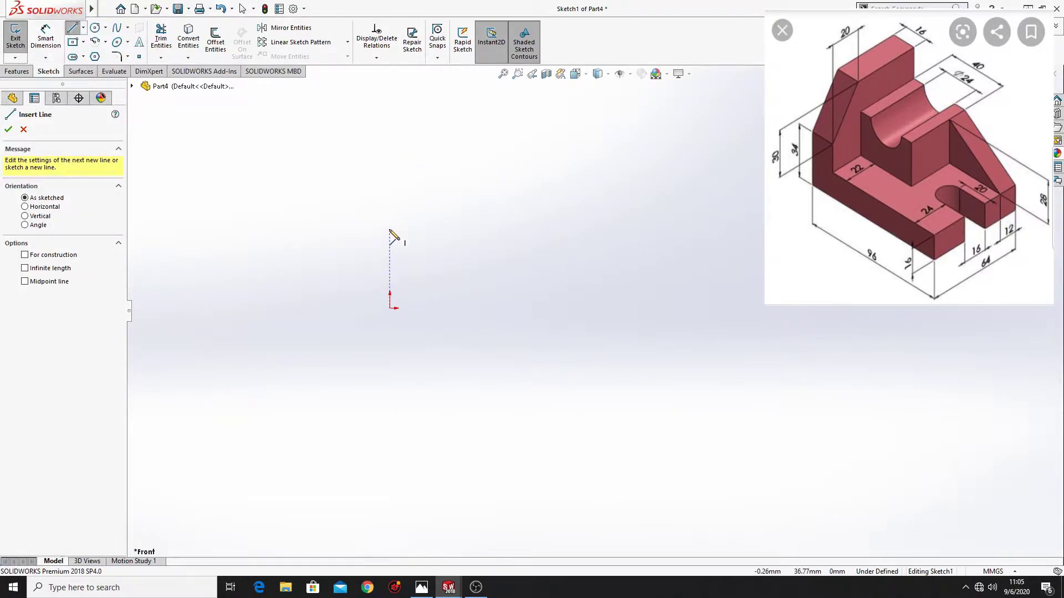
{"action": "left_click_drag", "start_coordinate": [389, 230], "coordinate": [389, 307]}
{"action": "left_click", "coordinate": [389, 308]}
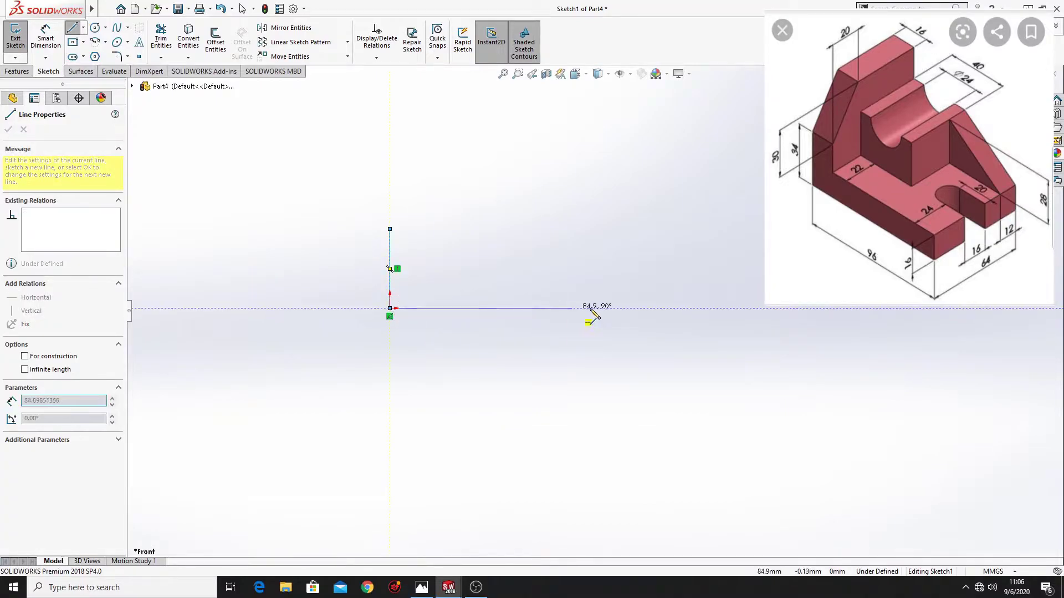
{"action": "left_click", "coordinate": [634, 308]}
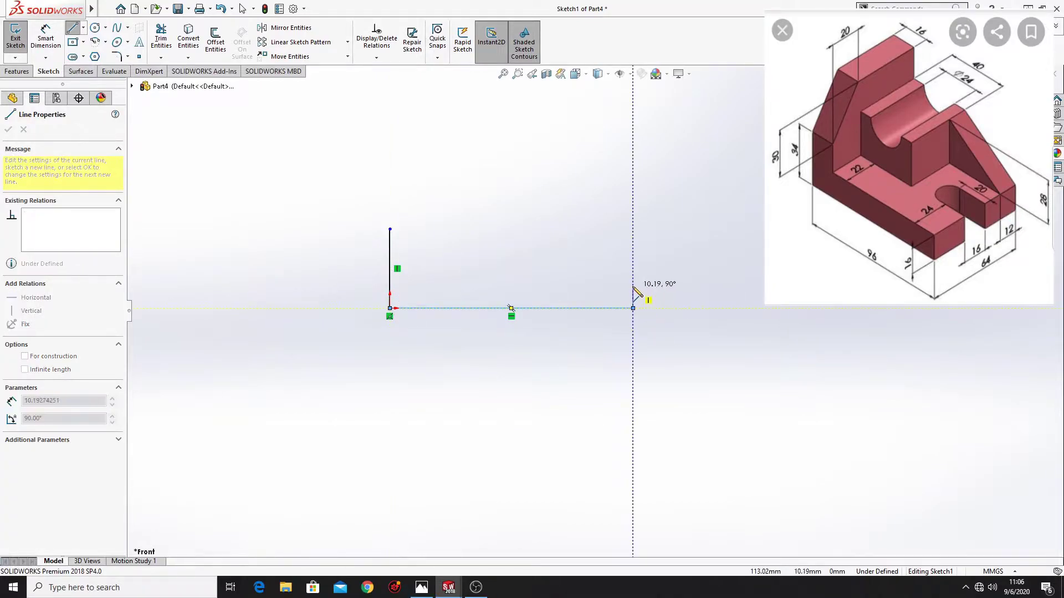
{"action": "left_click", "coordinate": [634, 287]}
{"action": "left_click", "coordinate": [408, 287]}
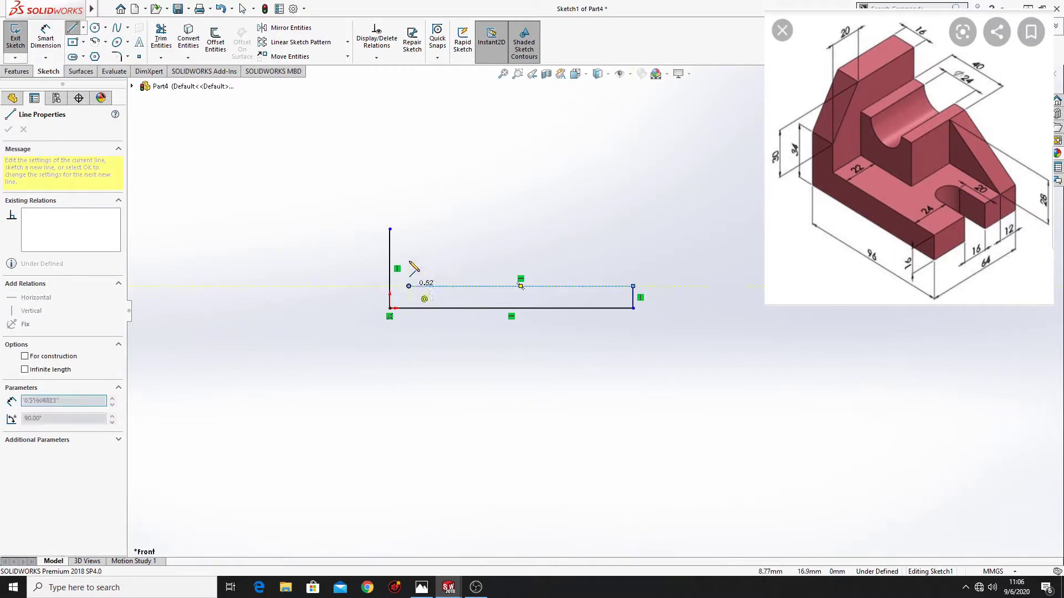
{"action": "left_click", "coordinate": [409, 229]}
{"action": "left_click", "coordinate": [390, 229]}
{"action": "right_click", "coordinate": [313, 191]}
{"action": "left_click", "coordinate": [332, 200]}
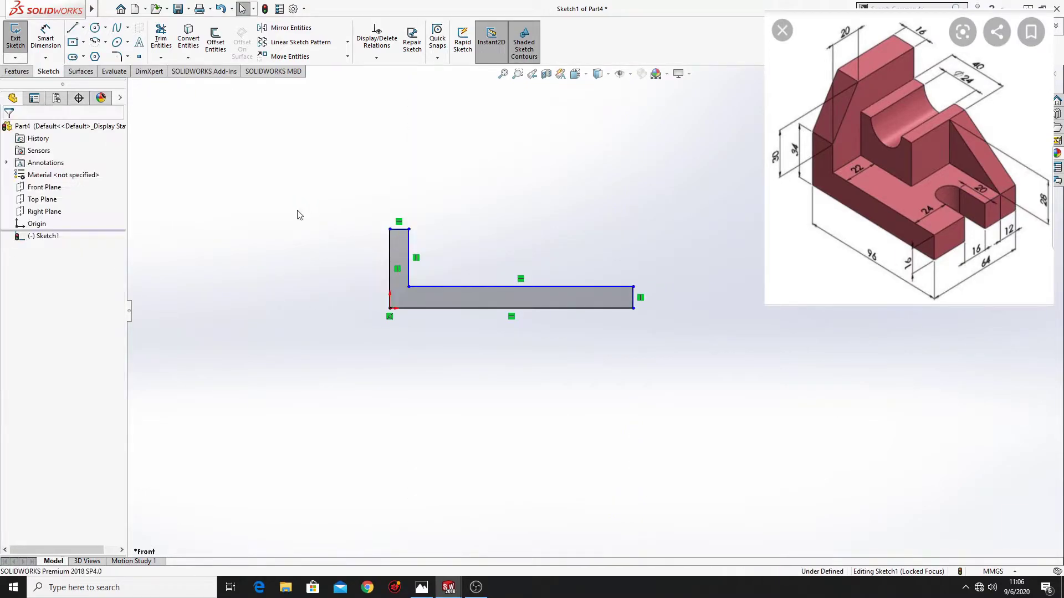
Step: Dimension the L profile's left edge to 64 and its bottom edge to 96
{"action": "left_click", "coordinate": [46, 44]}
{"action": "left_click", "coordinate": [392, 268]}
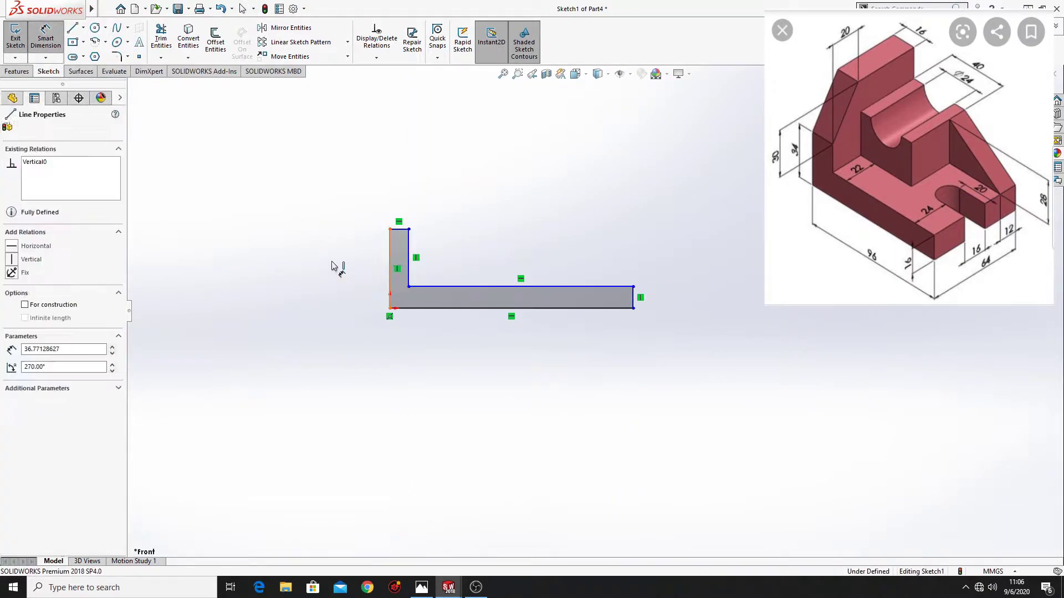
{"action": "left_click", "coordinate": [277, 267]}
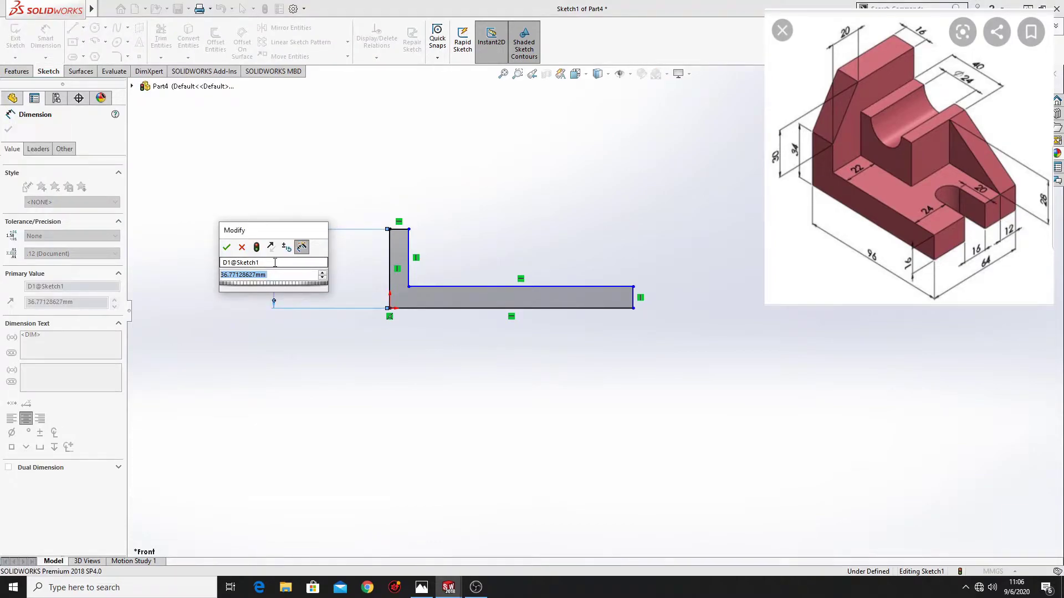
{"action": "type", "text": "64"}
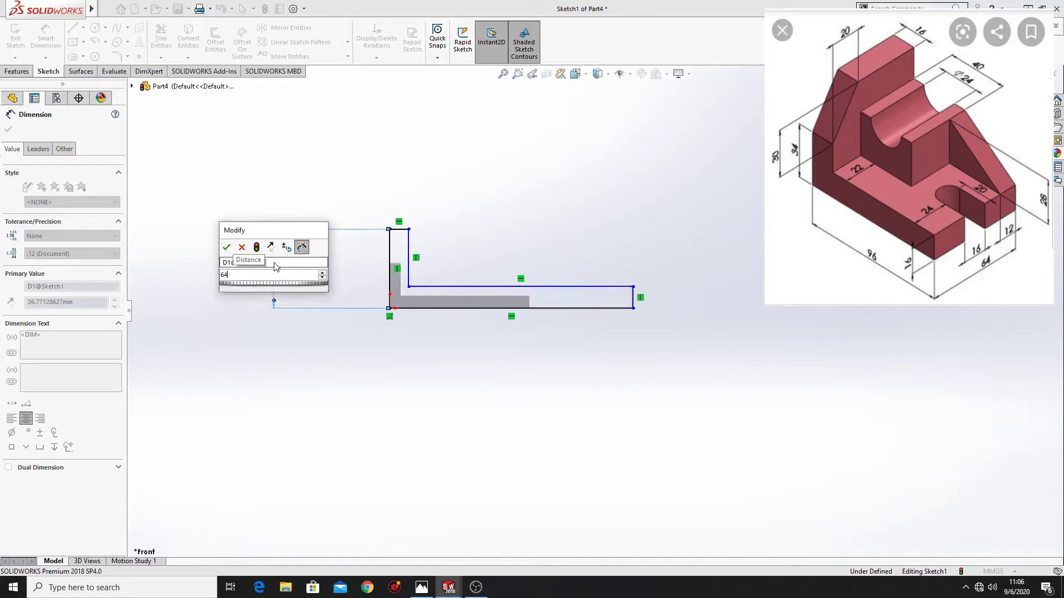
{"action": "key", "text": "Return"}
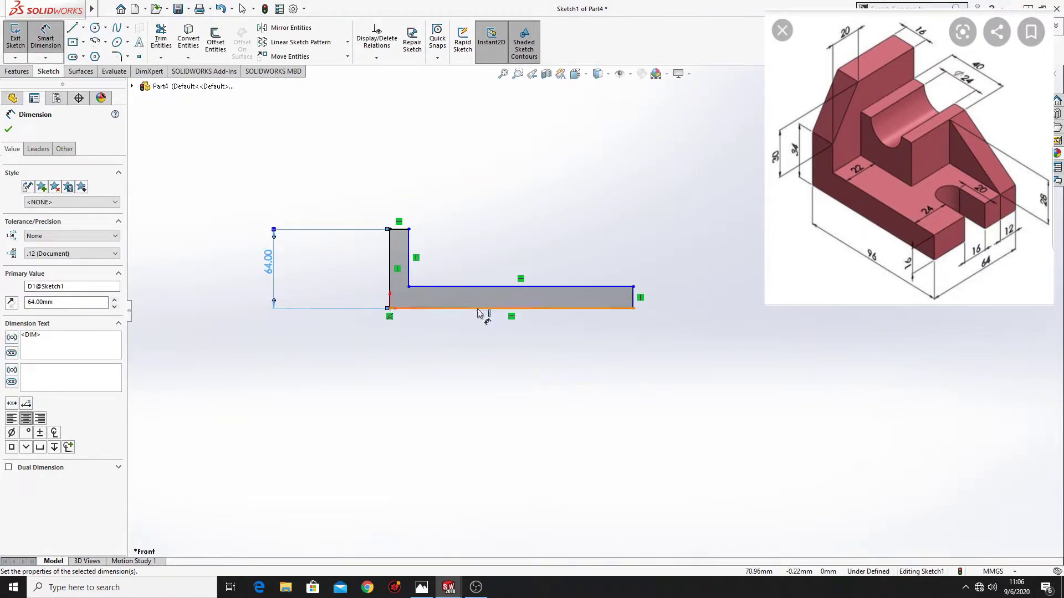
{"action": "left_click", "coordinate": [480, 308]}
{"action": "left_click", "coordinate": [471, 381]}
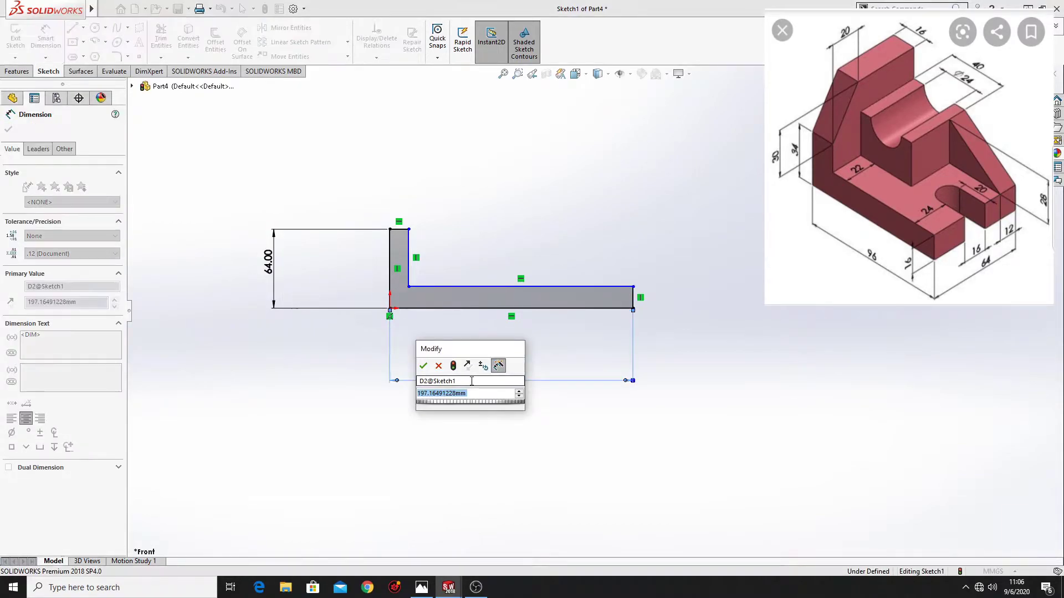
{"action": "type", "text": "96"}
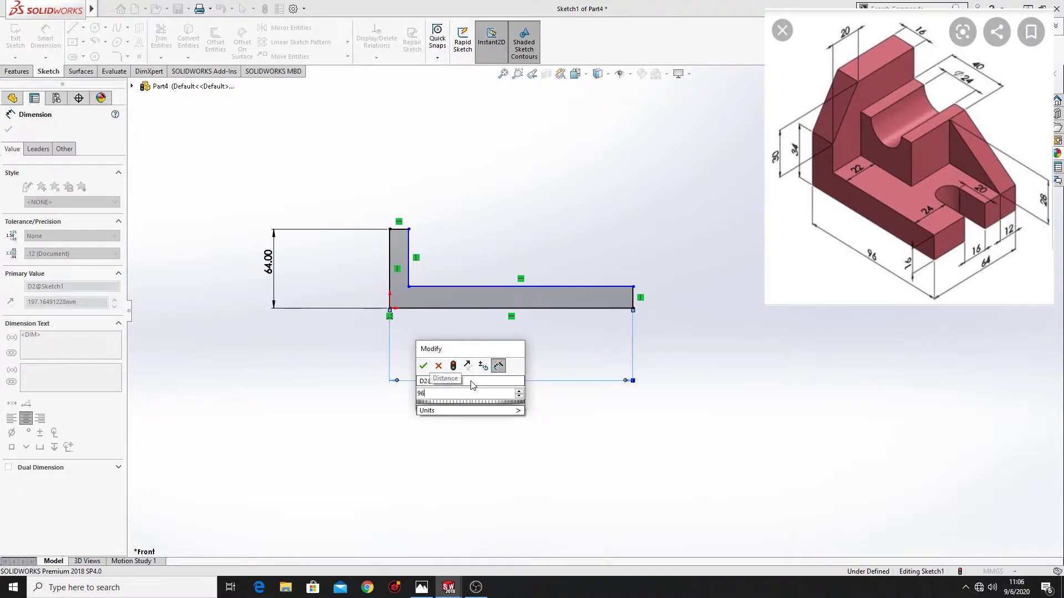
{"action": "key", "text": "Return"}
Step: Set both leg thicknesses to 16: the short right end and the upright leg width
{"action": "scroll", "coordinate": [563, 345], "scroll_direction": "up", "scroll_amount": 1}
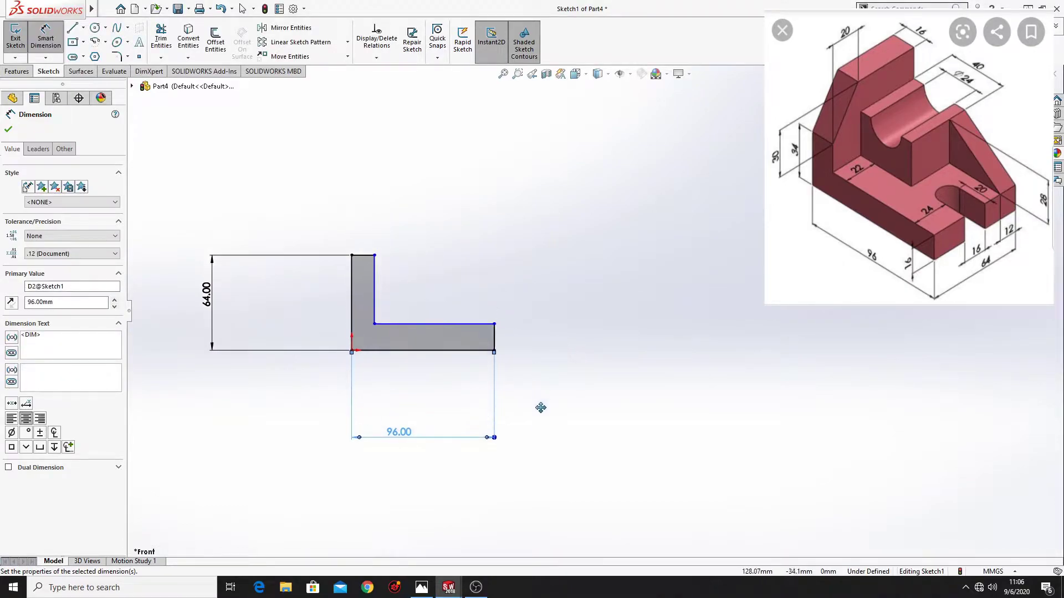
{"action": "left_click", "coordinate": [488, 364]}
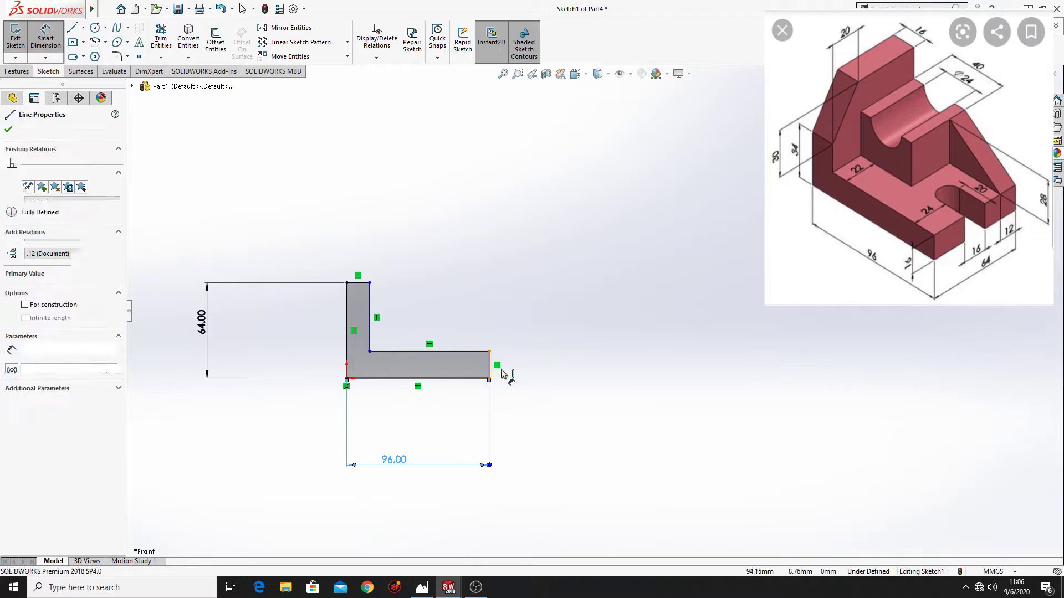
{"action": "left_click", "coordinate": [502, 374]}
{"action": "left_click", "coordinate": [548, 378]}
{"action": "type", "text": "16"}
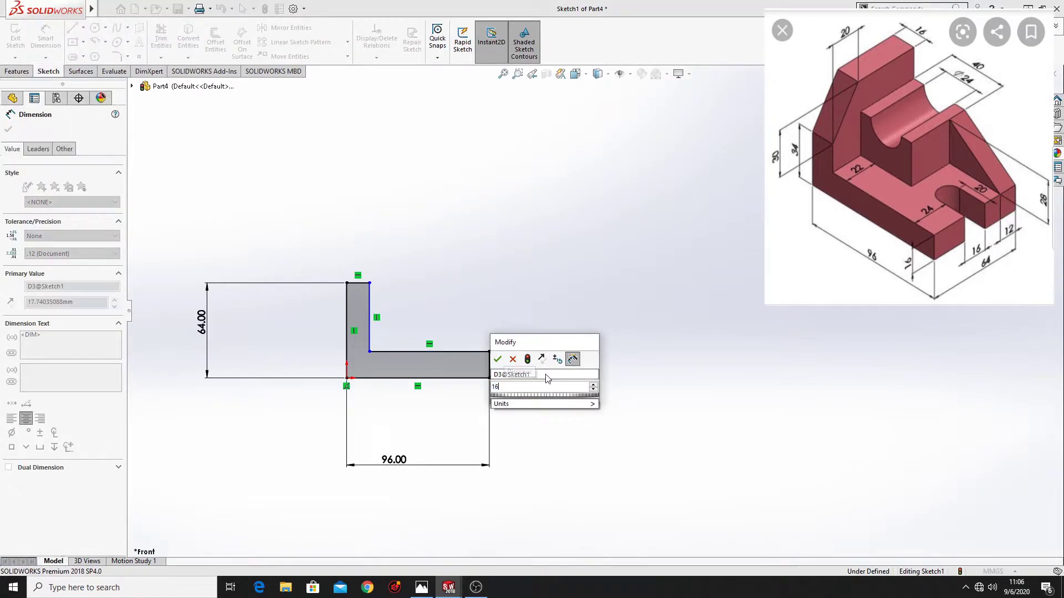
{"action": "key", "text": "Return"}
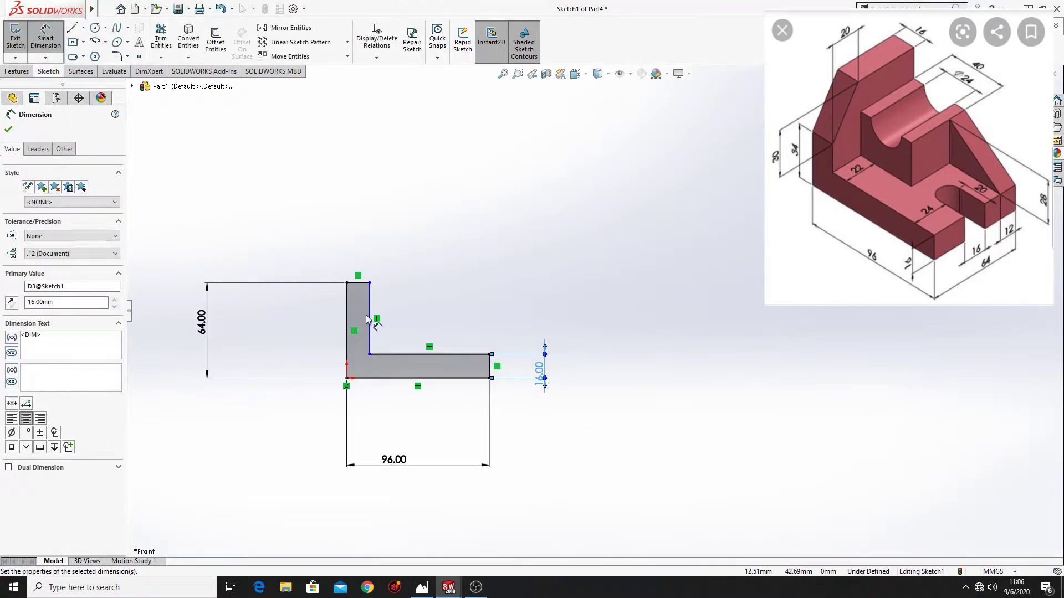
{"action": "left_click", "coordinate": [355, 317]}
{"action": "left_click", "coordinate": [347, 319]}
{"action": "left_click", "coordinate": [307, 316]}
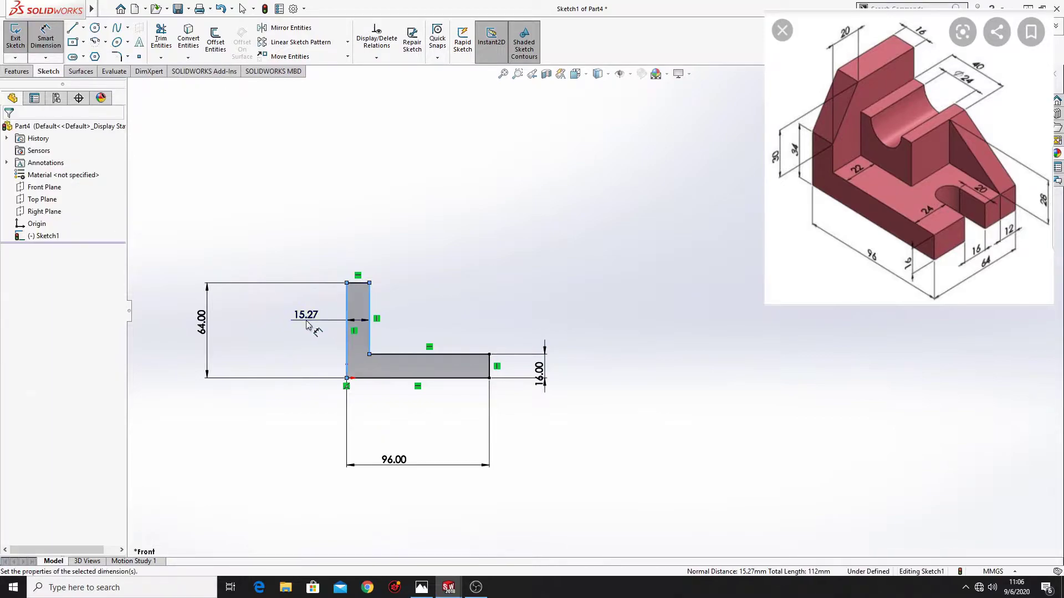
{"action": "type", "text": "1"}
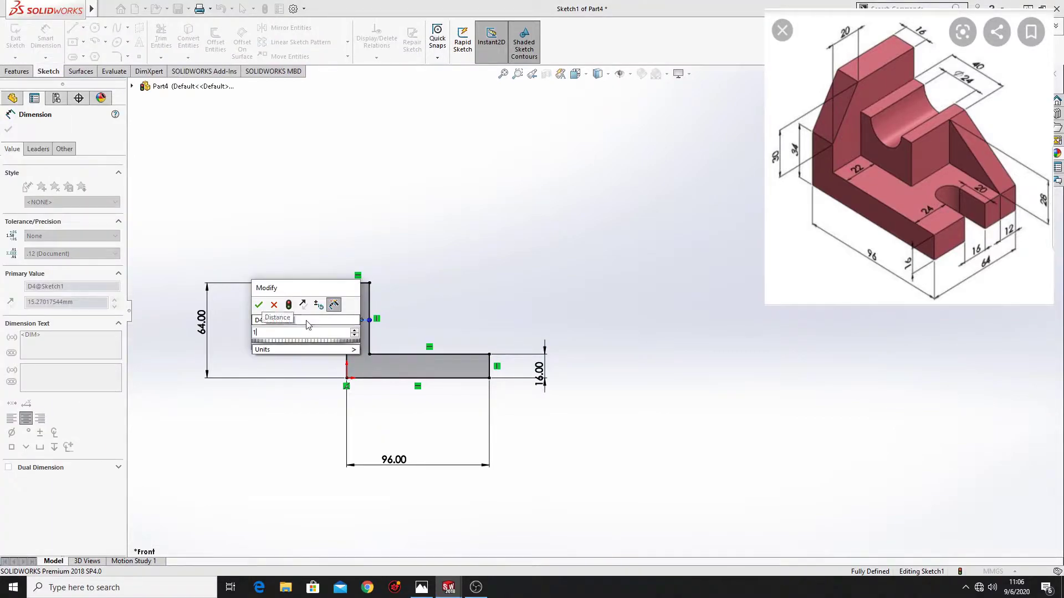
{"action": "type", "text": "6"}
{"action": "key", "text": "Return"}
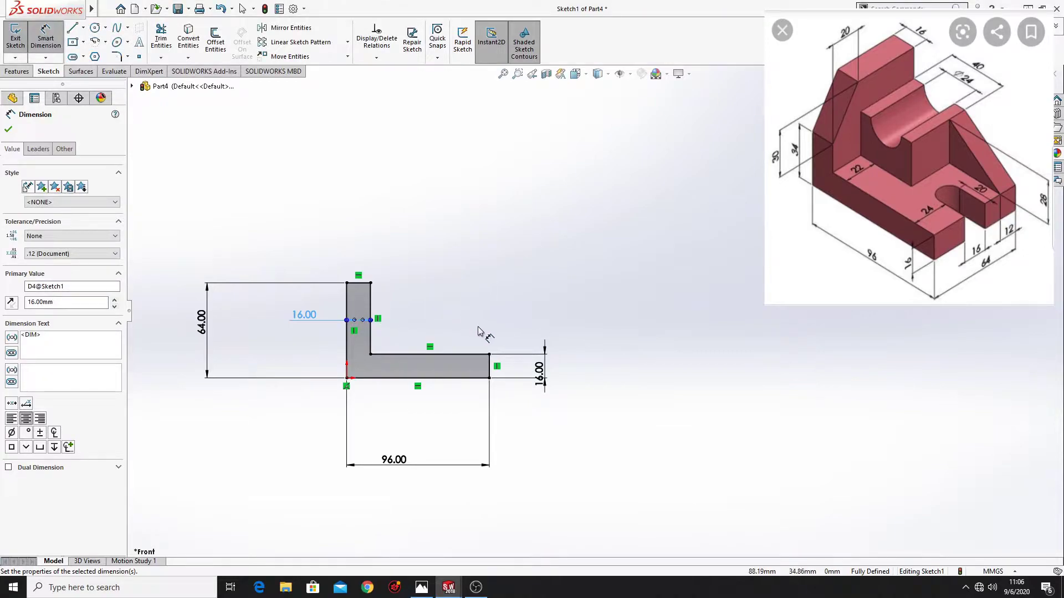
{"action": "middle_click_drag", "start_coordinate": [480, 333], "coordinate": [446, 357], "text": "ctrl"}
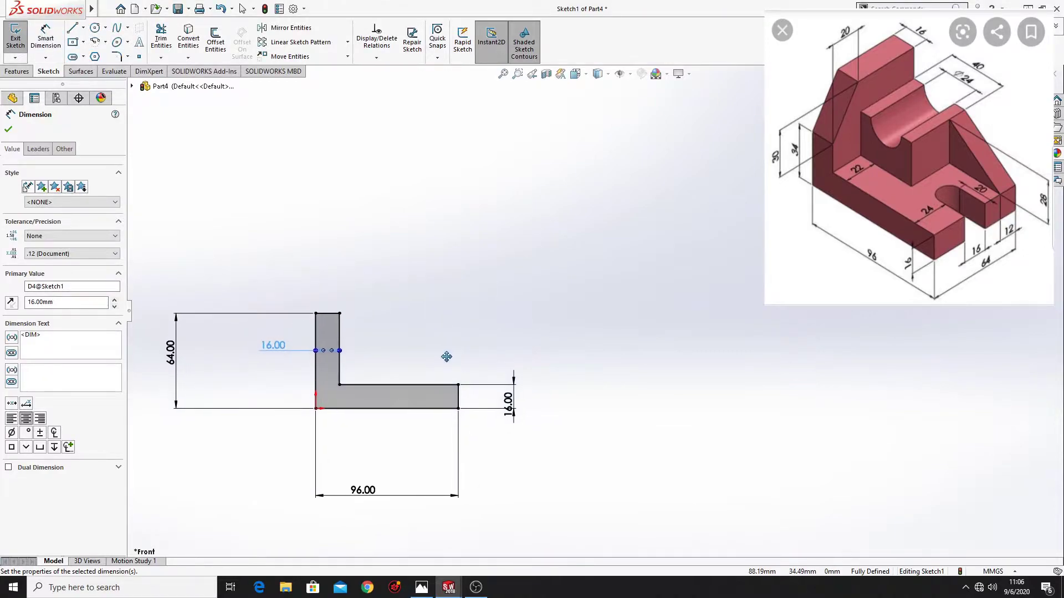
Step: Extrude the L profile as a 64 mm blind Boss-Extrude
{"action": "left_click", "coordinate": [22, 72]}
{"action": "left_click", "coordinate": [20, 39]}
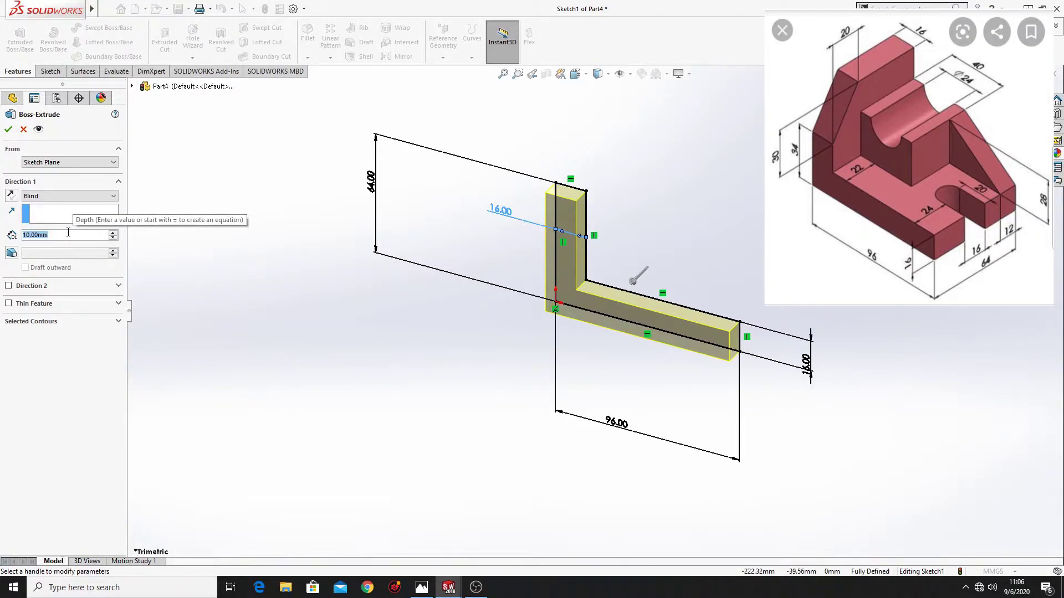
{"action": "type", "text": "64"}
{"action": "key", "text": "Return"}
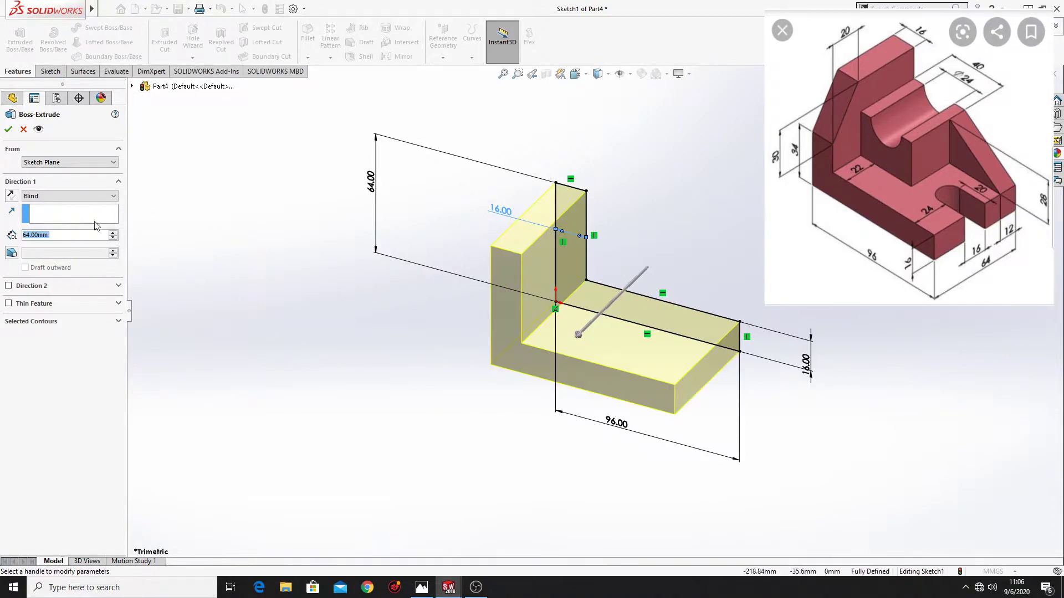
{"action": "left_click", "coordinate": [8, 129]}
{"action": "middle_click_drag", "start_coordinate": [353, 367], "coordinate": [344, 392]}
{"action": "left_click", "coordinate": [564, 273]}
Step: Sketch a closed triangle across the top-left corner of the upright face
{"action": "left_click", "coordinate": [612, 242]}
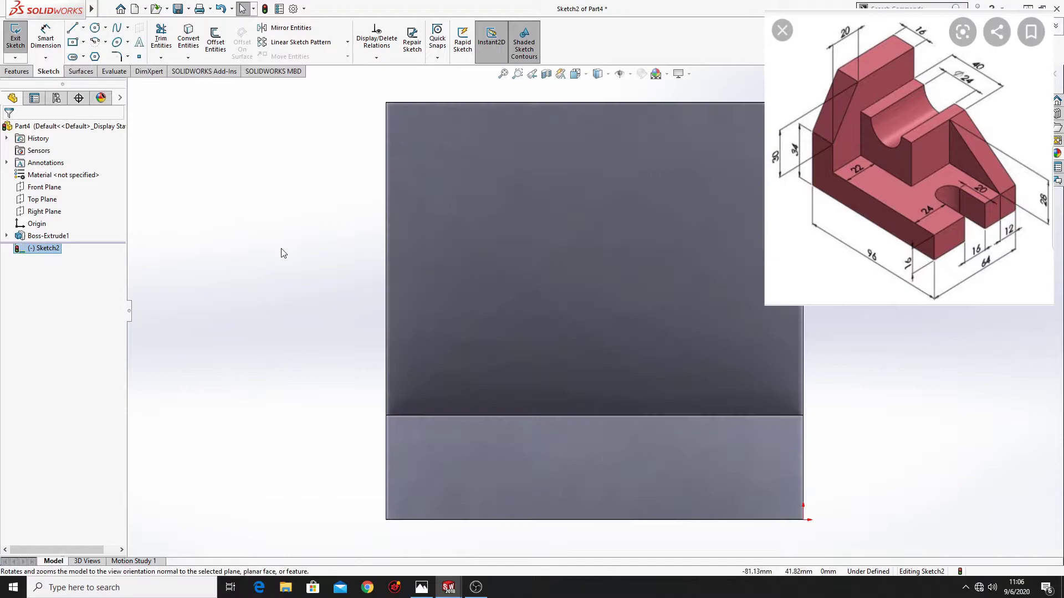
{"action": "left_click", "coordinate": [72, 28]}
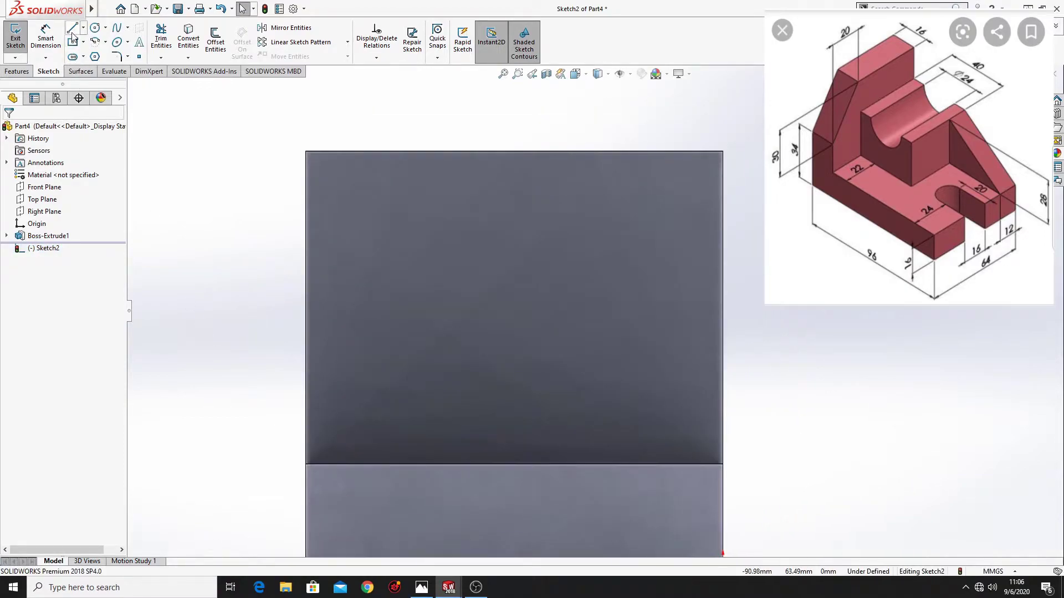
{"action": "left_click", "coordinate": [400, 151]}
{"action": "left_click", "coordinate": [306, 266]}
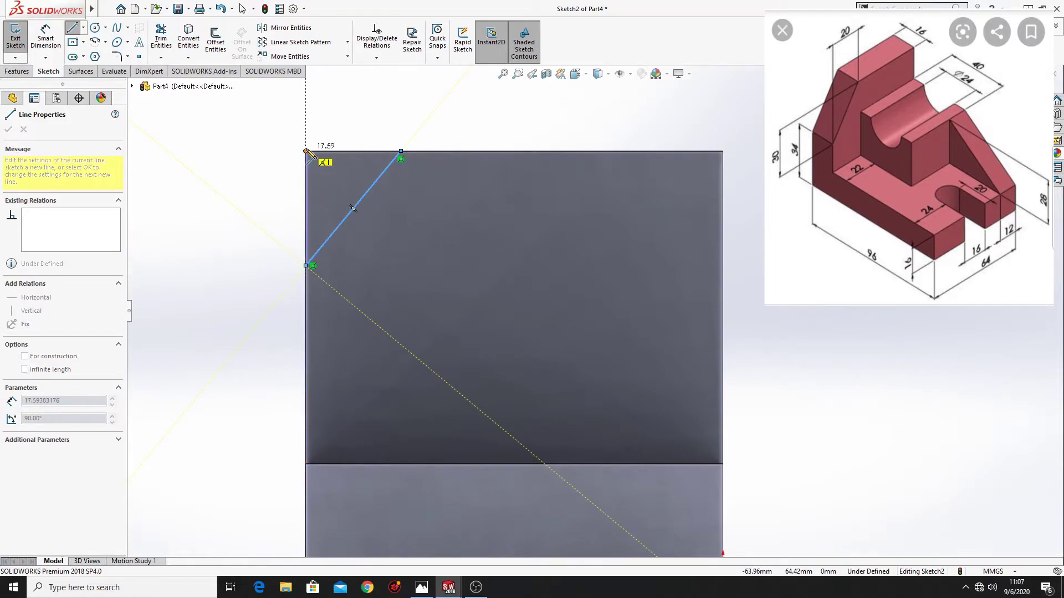
{"action": "left_click", "coordinate": [306, 151]}
{"action": "left_click", "coordinate": [401, 151]}
{"action": "right_click", "coordinate": [281, 125]}
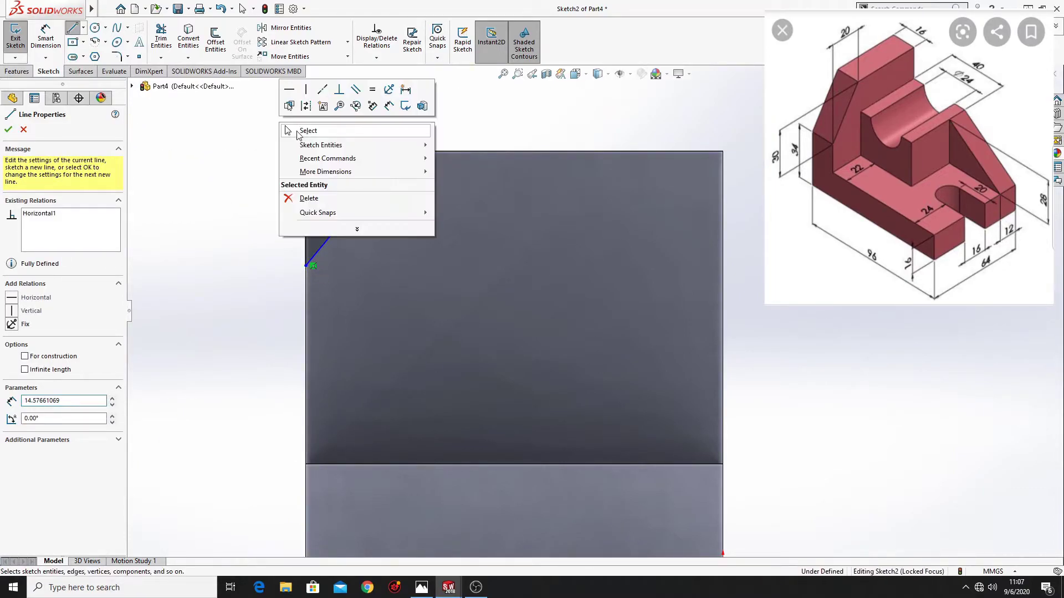
{"action": "left_click", "coordinate": [308, 131]}
{"action": "left_click", "coordinate": [46, 39]}
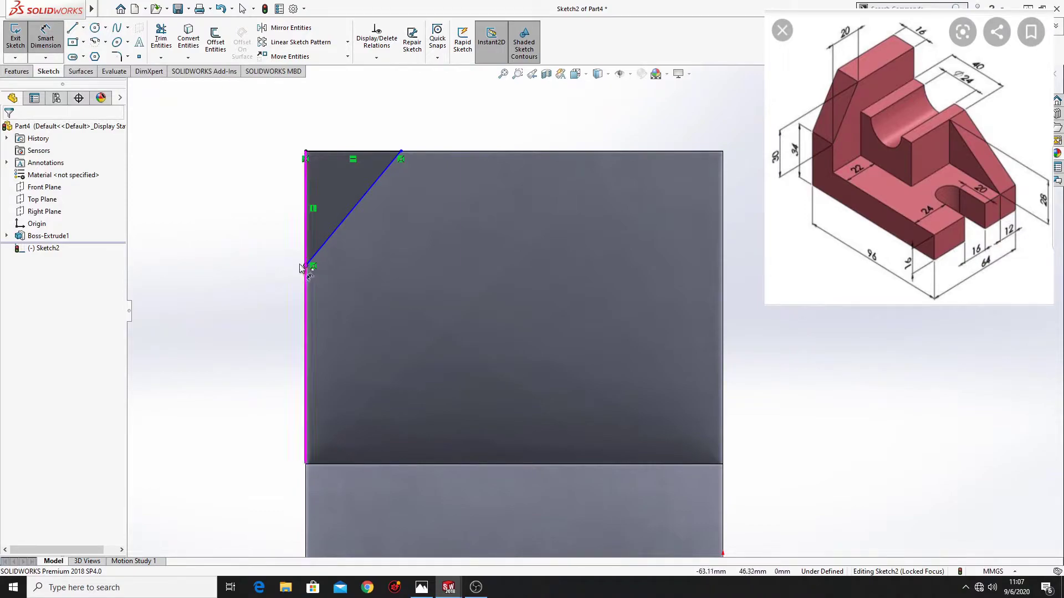
Step: Dimension the slanted line's lower endpoint 34 mm from the bottom edge
{"action": "key", "text": "Escape"}
{"action": "left_click", "coordinate": [306, 265]}
{"action": "middle_click_drag", "start_coordinate": [326, 467], "coordinate": [297, 409], "text": "ctrl"}
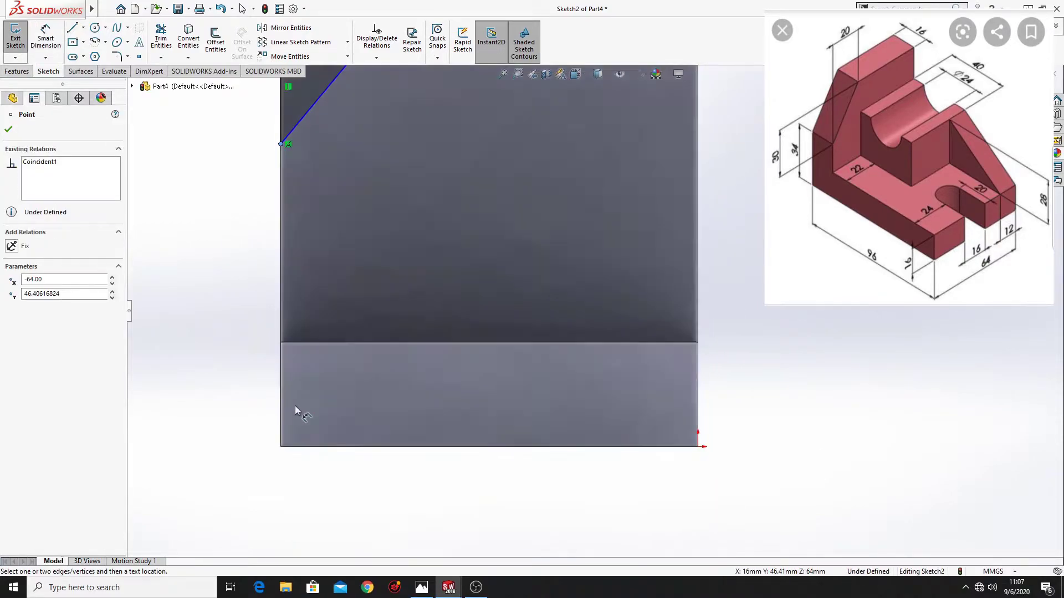
{"action": "key", "text": "d"}
{"action": "left_click", "coordinate": [302, 446]}
{"action": "left_click", "coordinate": [197, 306]}
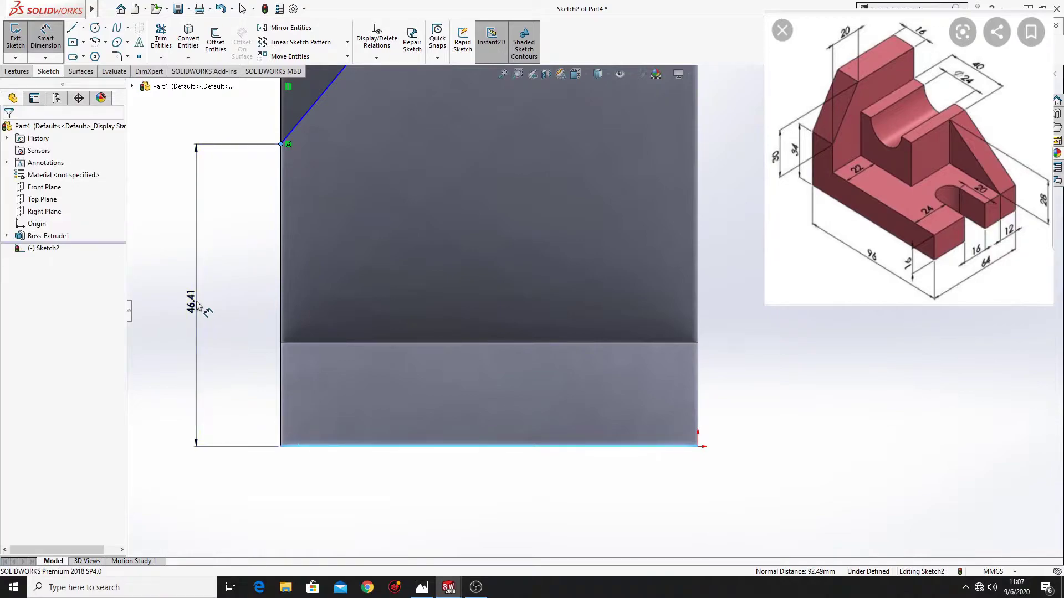
{"action": "type", "text": "="}
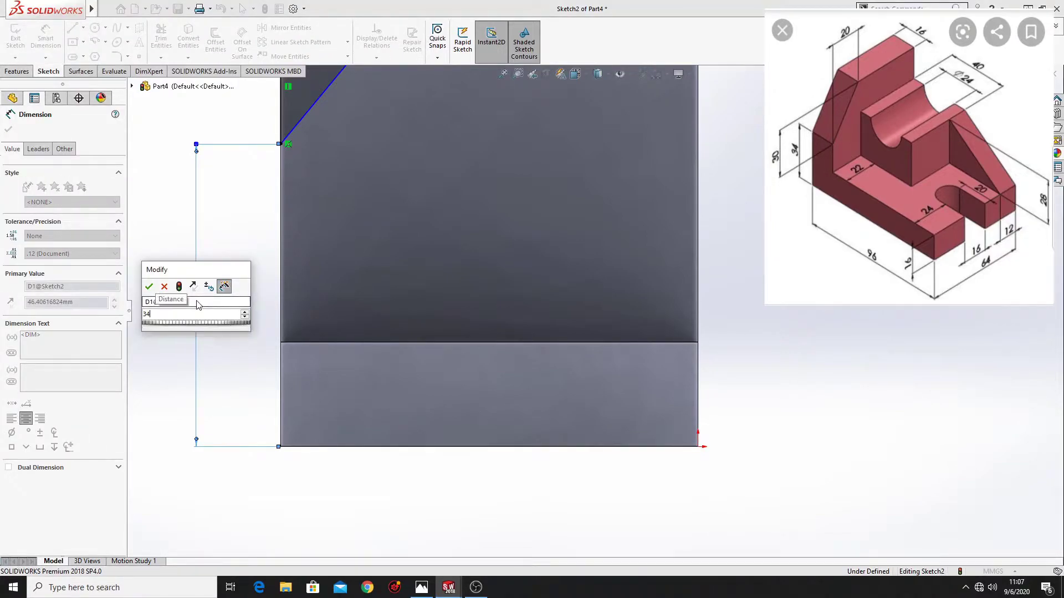
{"action": "key", "text": "Escape"}
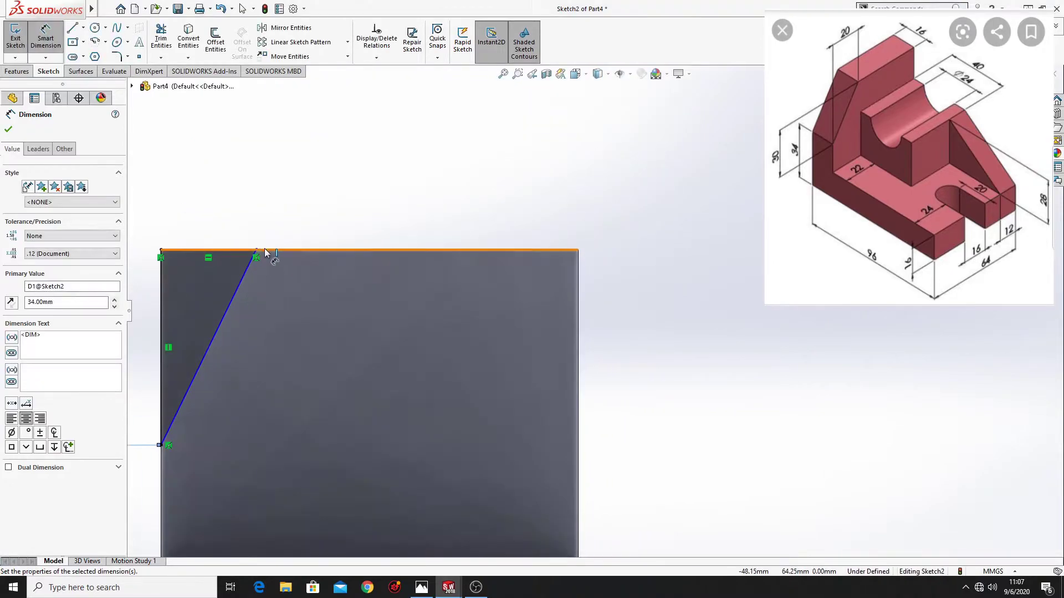
Step: Dimension the slanted line's top end 20 mm from the vertical edge
{"action": "left_click", "coordinate": [258, 251]}
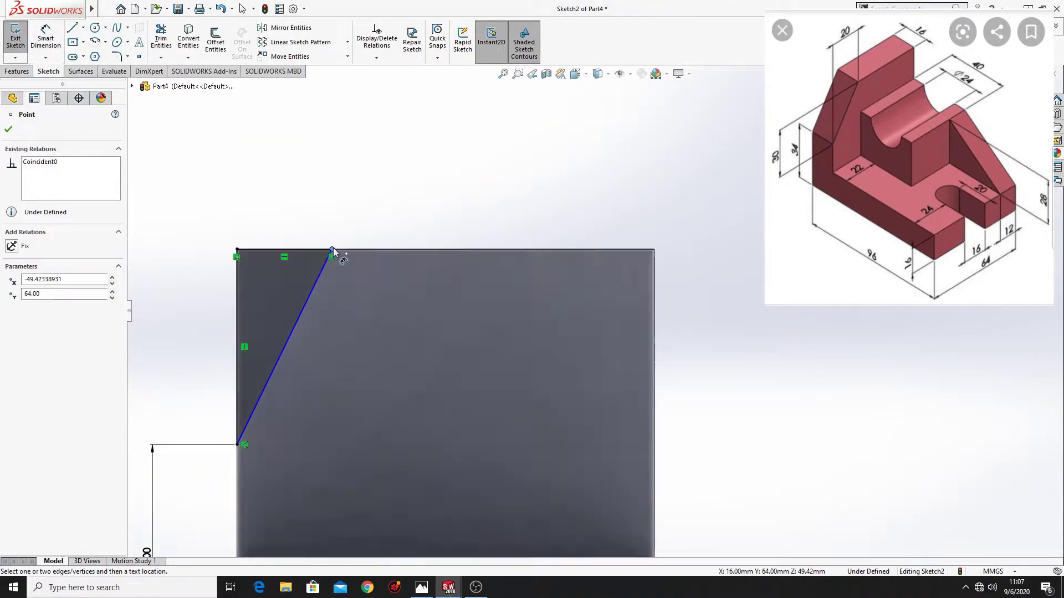
{"action": "left_click", "coordinate": [236, 293]}
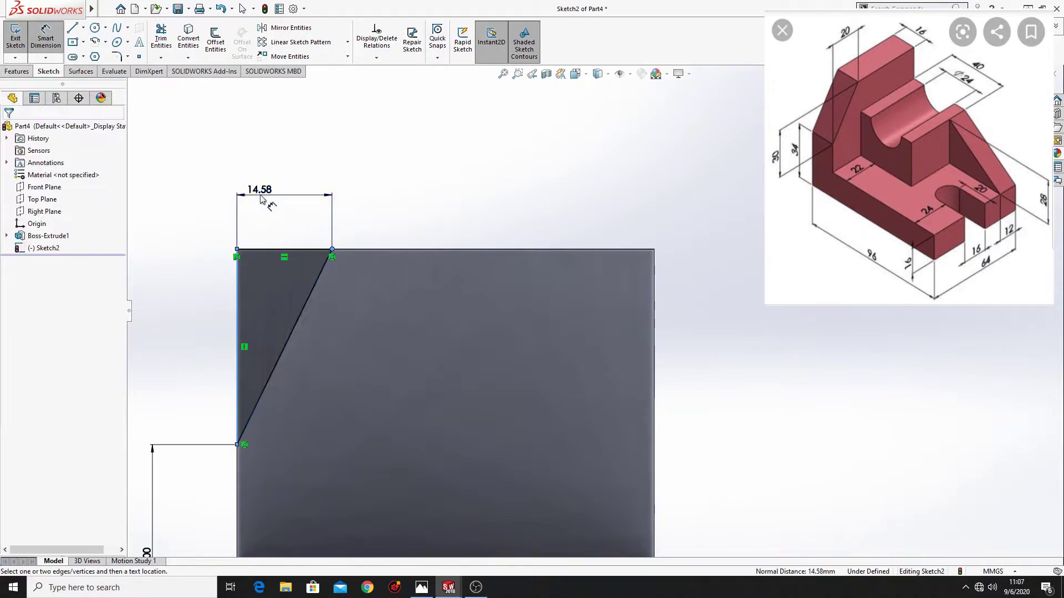
{"action": "left_click", "coordinate": [260, 195]}
{"action": "type", "text": "2"}
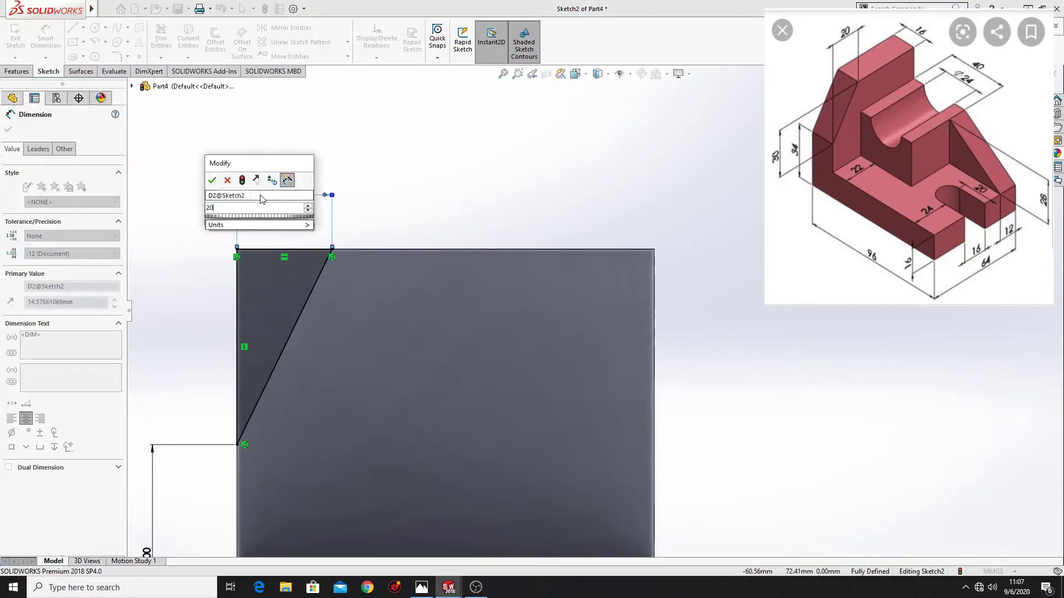
{"action": "type", "text": "0"}
{"action": "key", "text": "Return"}
{"action": "left_click", "coordinate": [9, 129]}
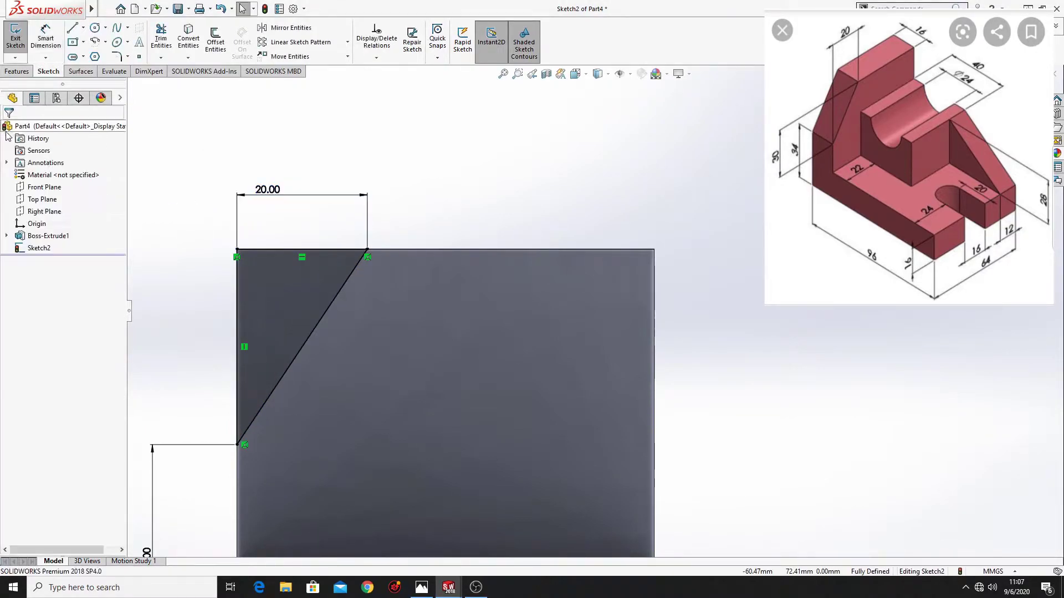
Step: Extrude-cut the corner triangle Up To Surface, using the inclined face as the limit
{"action": "left_click", "coordinate": [17, 71]}
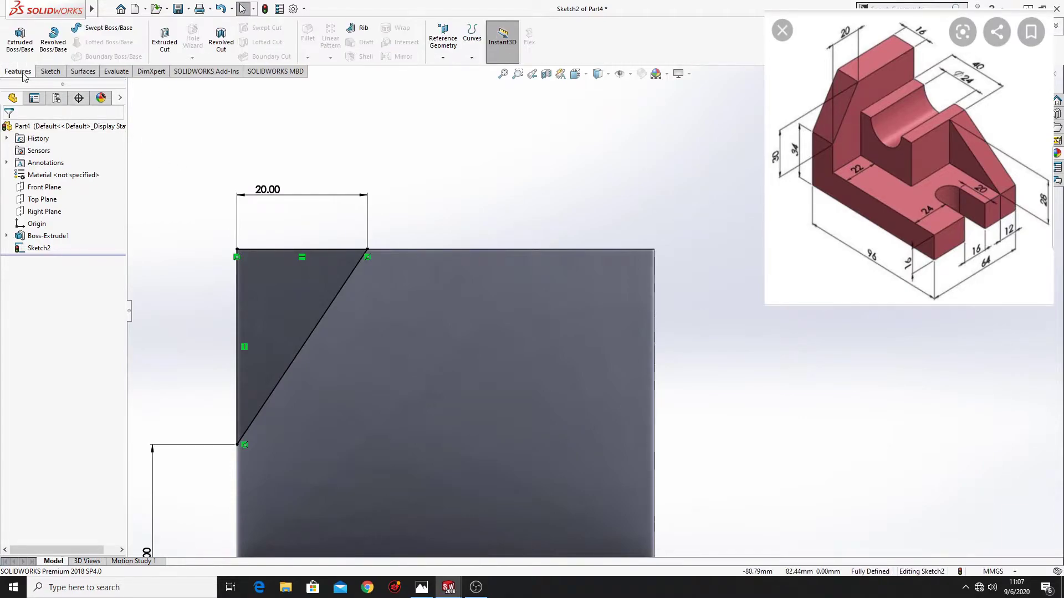
{"action": "left_click", "coordinate": [165, 38]}
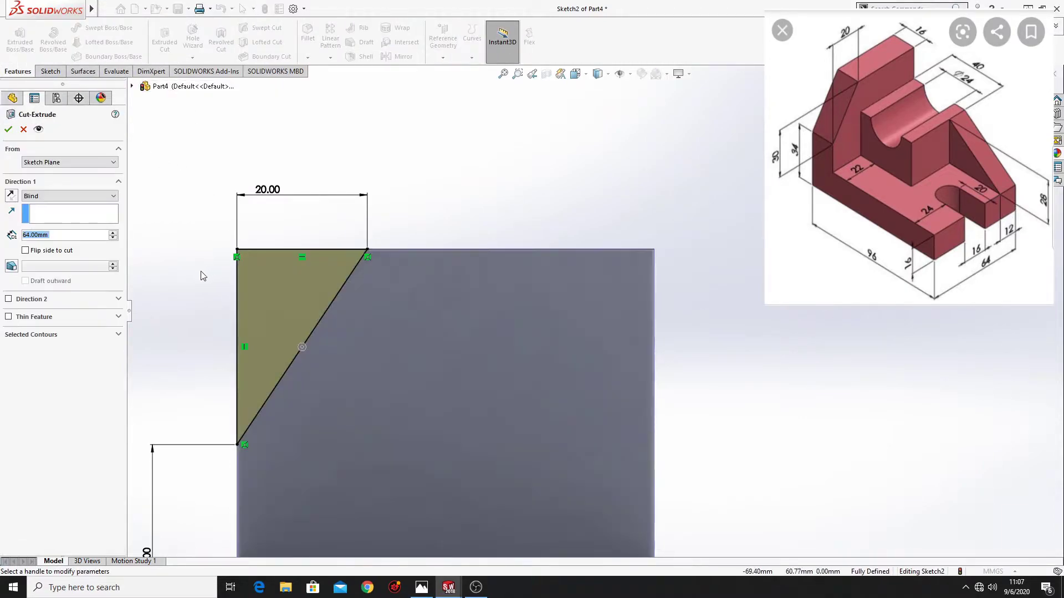
{"action": "left_click", "coordinate": [69, 196]}
{"action": "left_click", "coordinate": [43, 238]}
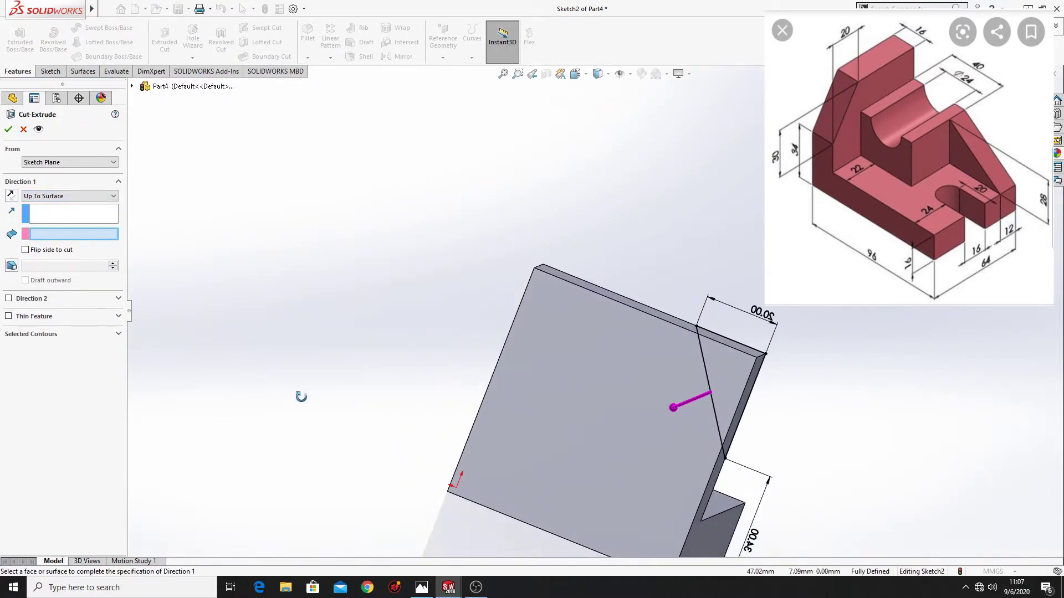
{"action": "left_click", "coordinate": [543, 392]}
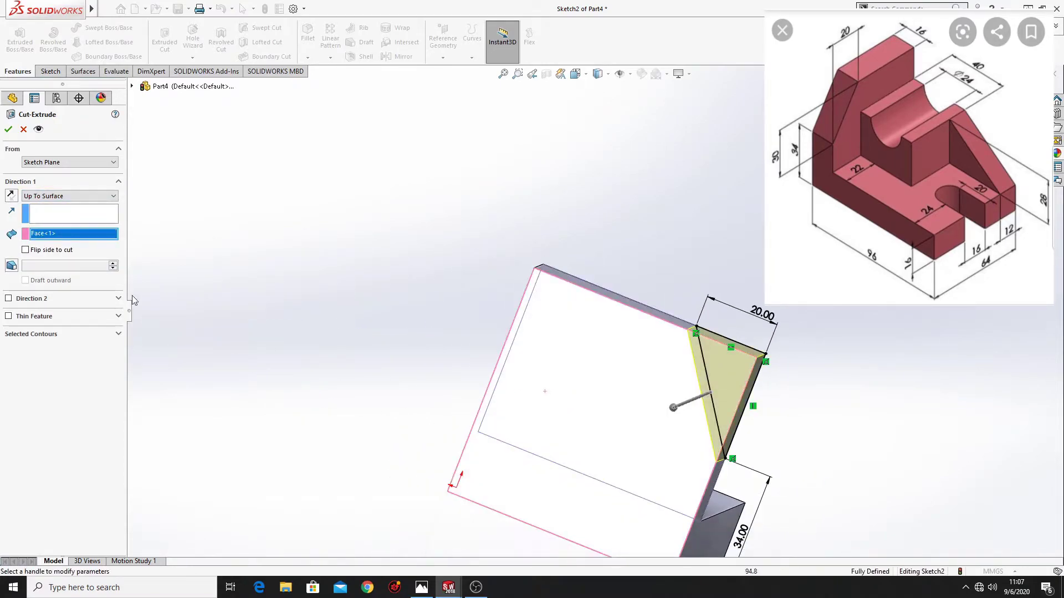
{"action": "left_click", "coordinate": [8, 130]}
{"action": "middle_click_drag", "start_coordinate": [343, 317], "coordinate": [409, 470]}
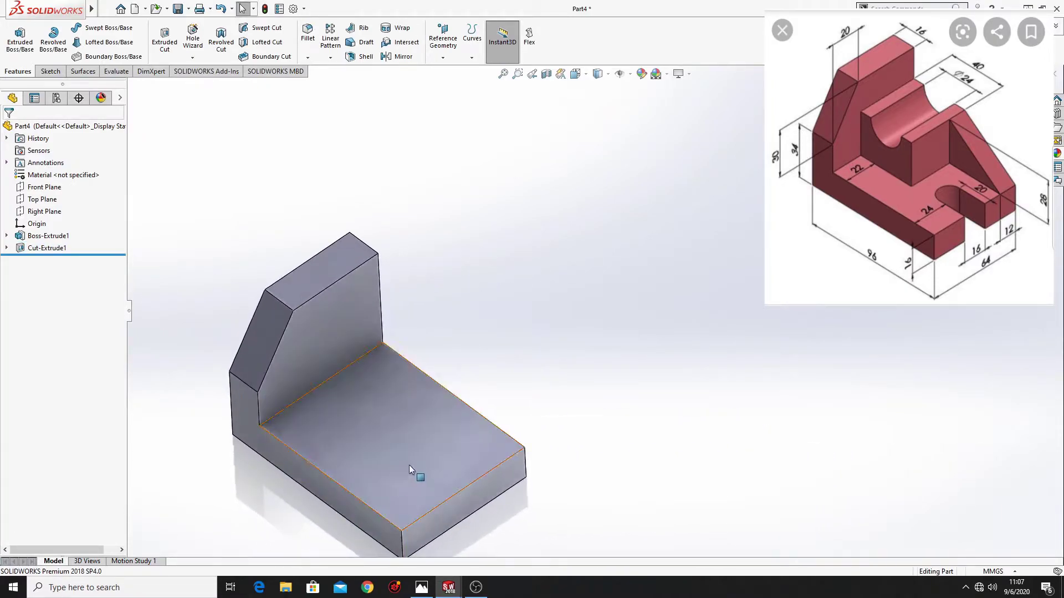
Step: Start a sketch on the base's top face and view it normal to
{"action": "left_click", "coordinate": [418, 442]}
{"action": "left_click", "coordinate": [458, 408]}
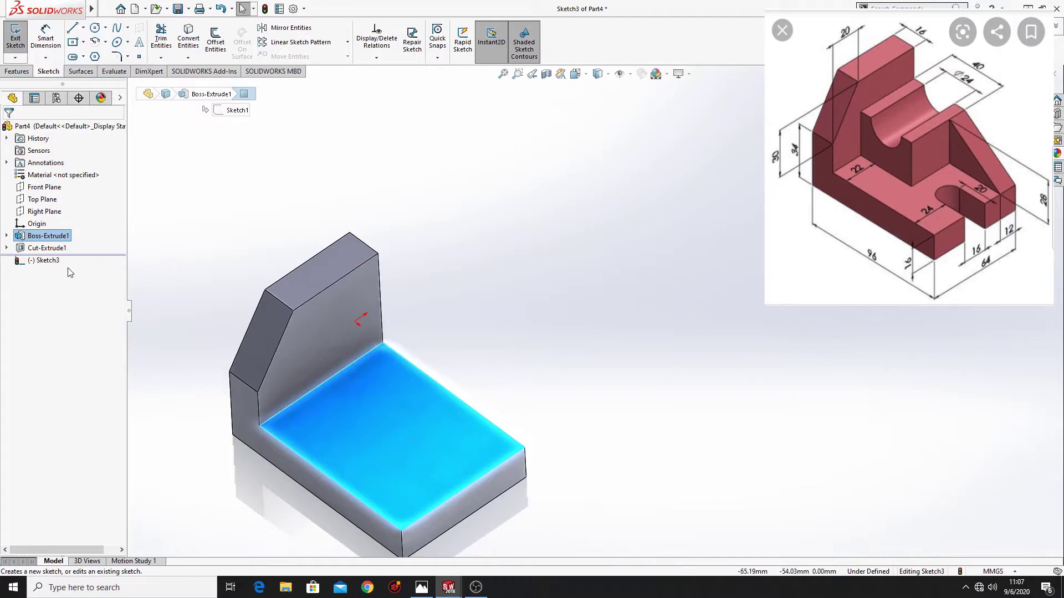
{"action": "left_click", "coordinate": [47, 260]}
{"action": "left_click", "coordinate": [79, 244]}
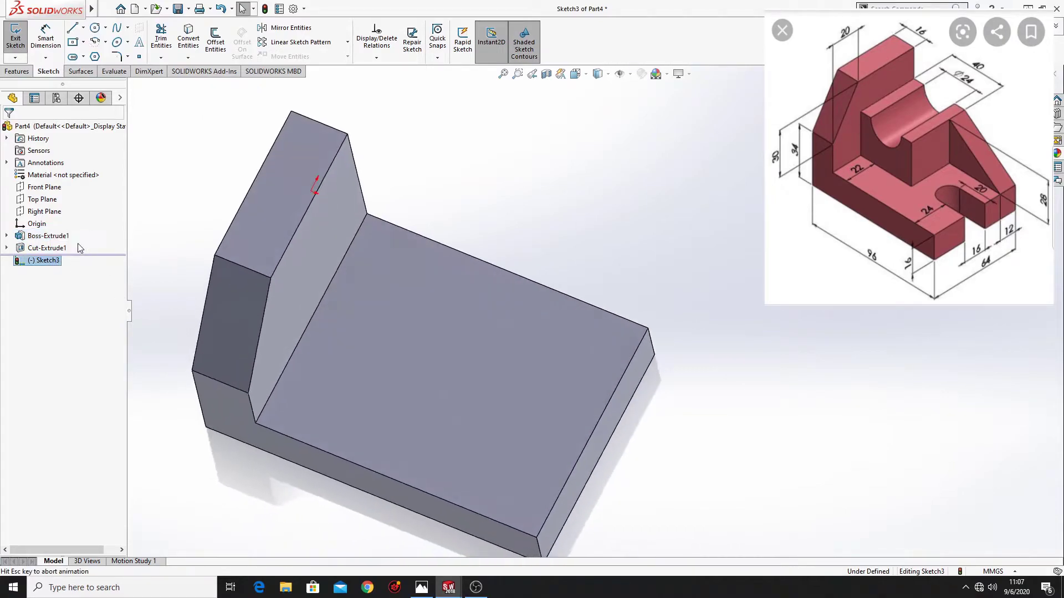
{"action": "middle_click_drag", "start_coordinate": [442, 319], "coordinate": [237, 366], "text": "ctrl"}
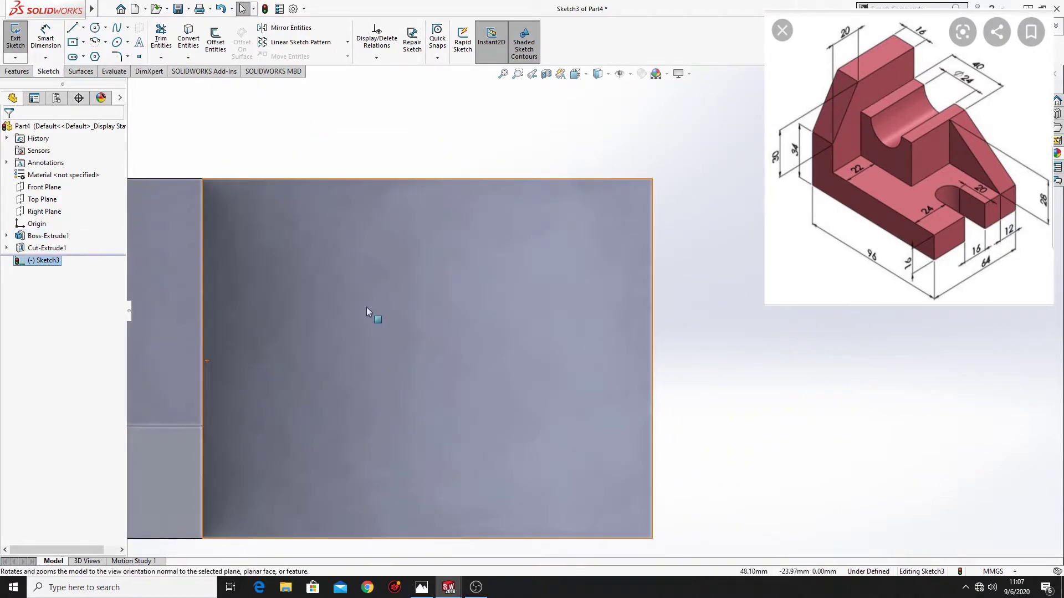
Step: Draw a horizontal centerline from the face's right edge toward its middle
{"action": "left_click", "coordinate": [83, 28]}
{"action": "left_click", "coordinate": [100, 52]}
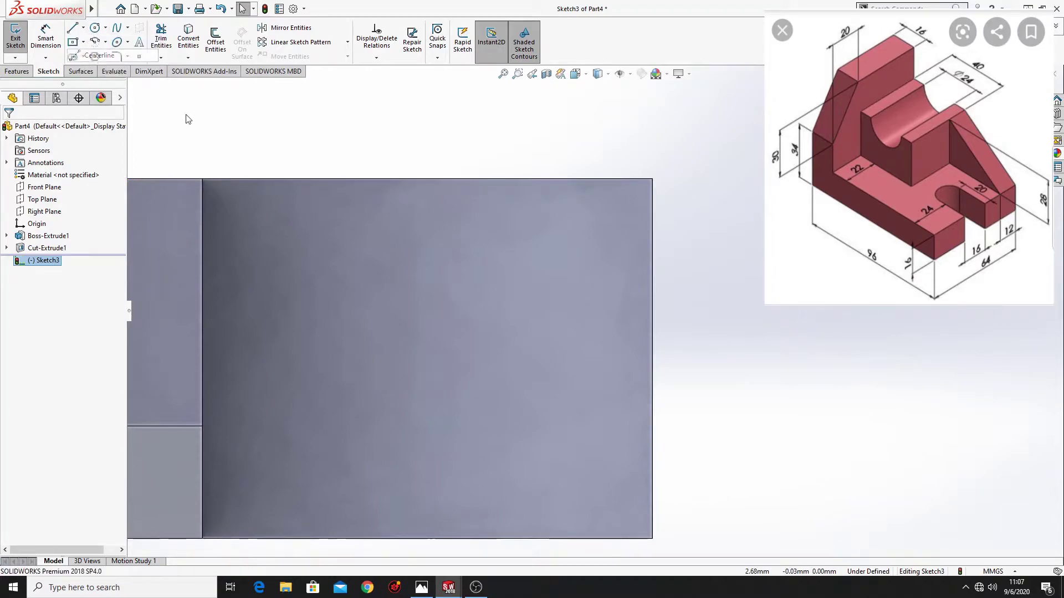
{"action": "left_click", "coordinate": [653, 359]}
{"action": "left_click", "coordinate": [428, 359]}
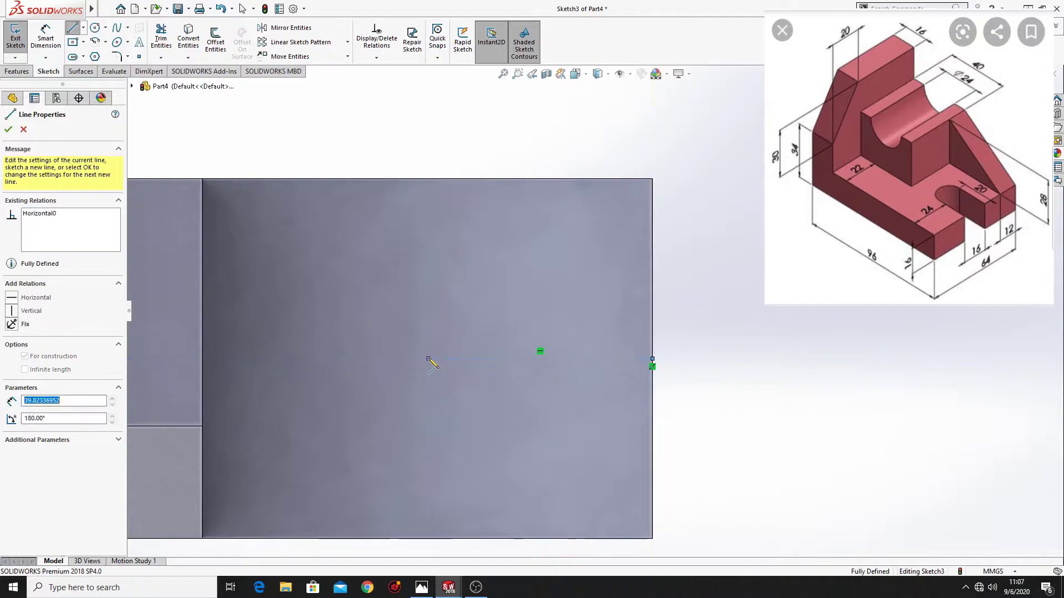
{"action": "key", "text": "Escape"}
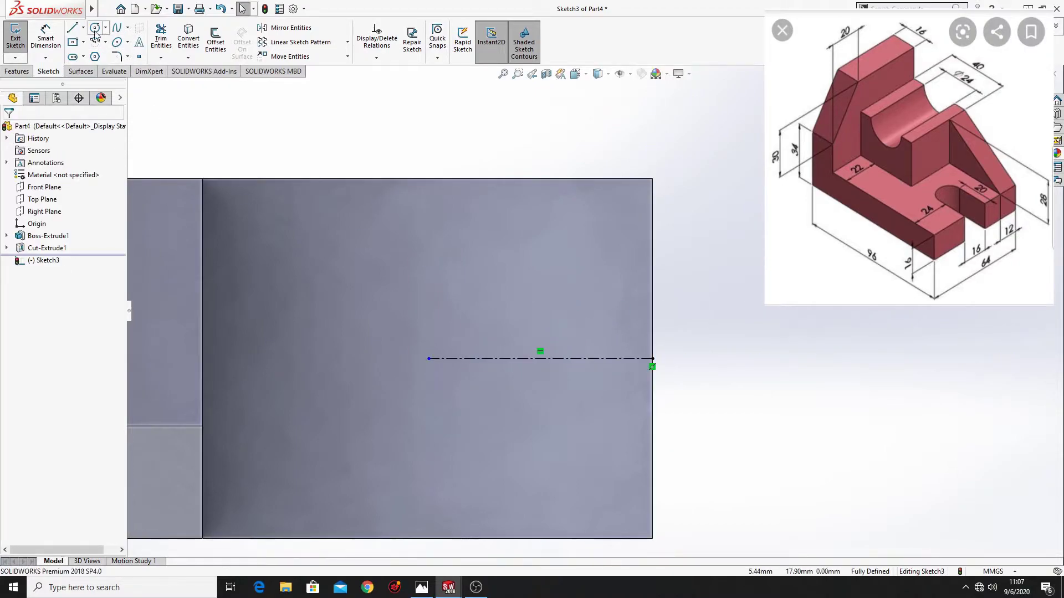
Step: Draw a closed rectangle opening onto the right edge and make its right side vertical
{"action": "left_click", "coordinate": [72, 28]}
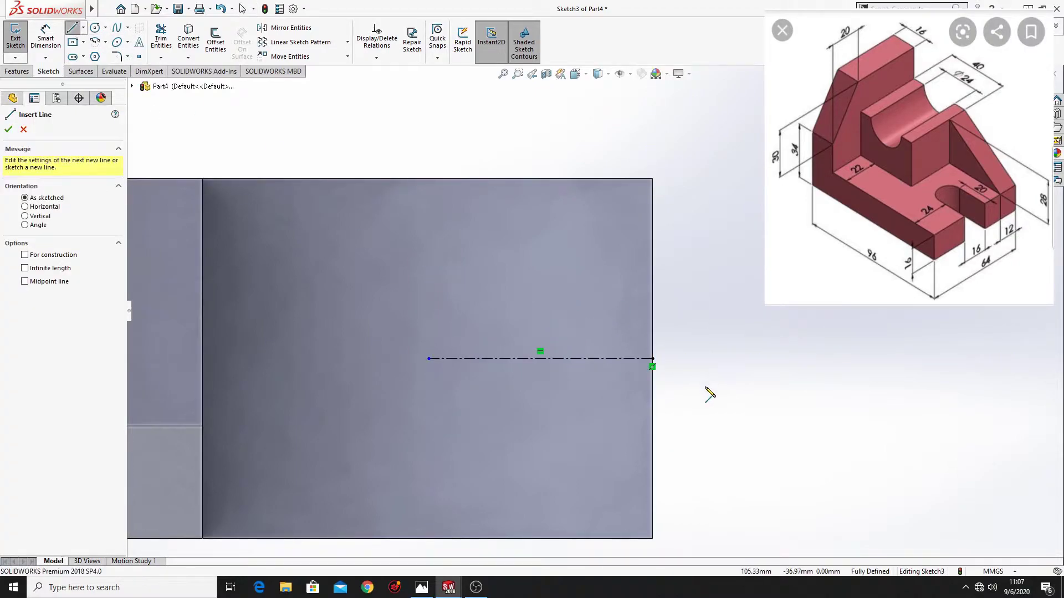
{"action": "left_click", "coordinate": [653, 324]}
{"action": "left_click", "coordinate": [518, 324]}
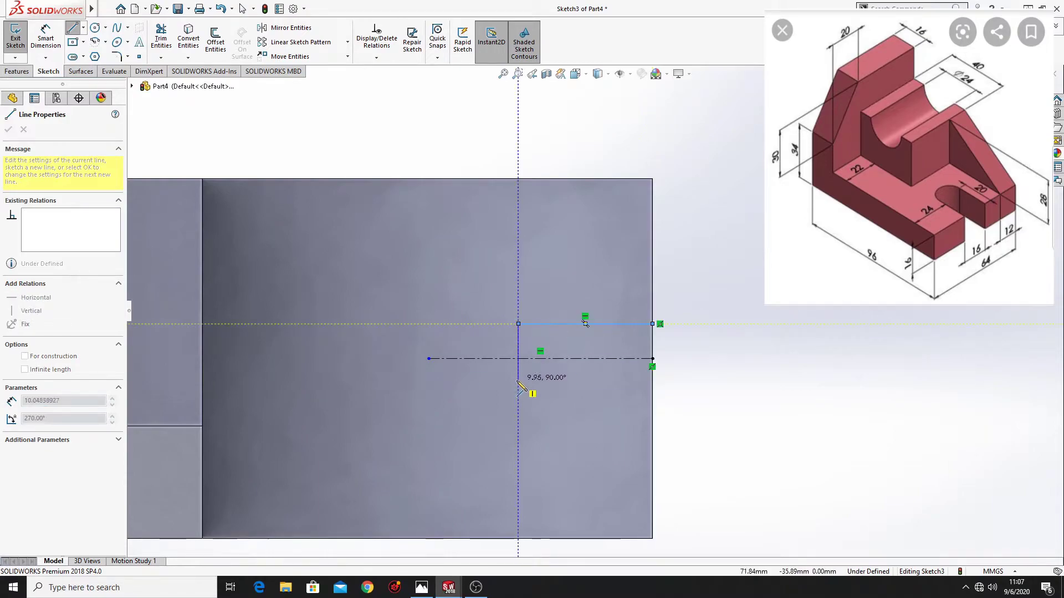
{"action": "left_click", "coordinate": [518, 391]}
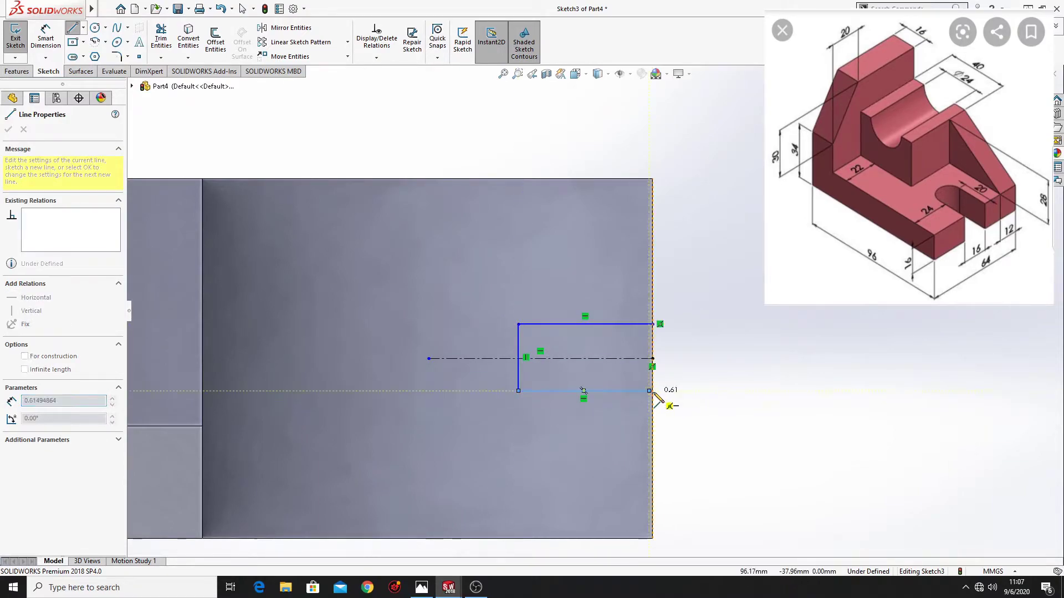
{"action": "left_click", "coordinate": [653, 323]}
{"action": "right_click", "coordinate": [662, 333]}
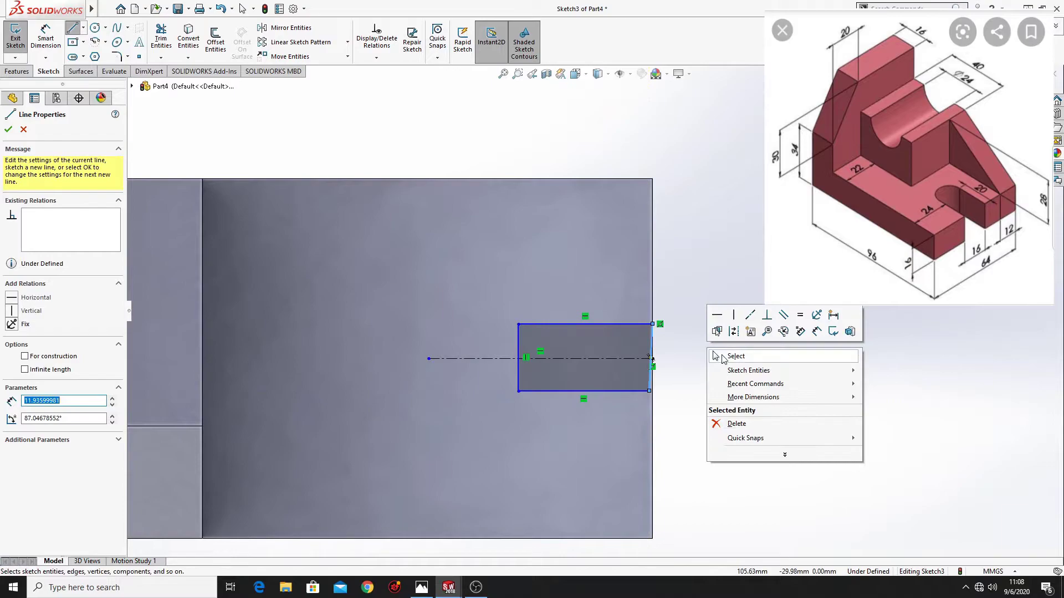
{"action": "left_click", "coordinate": [724, 354]}
{"action": "left_click", "coordinate": [651, 387]}
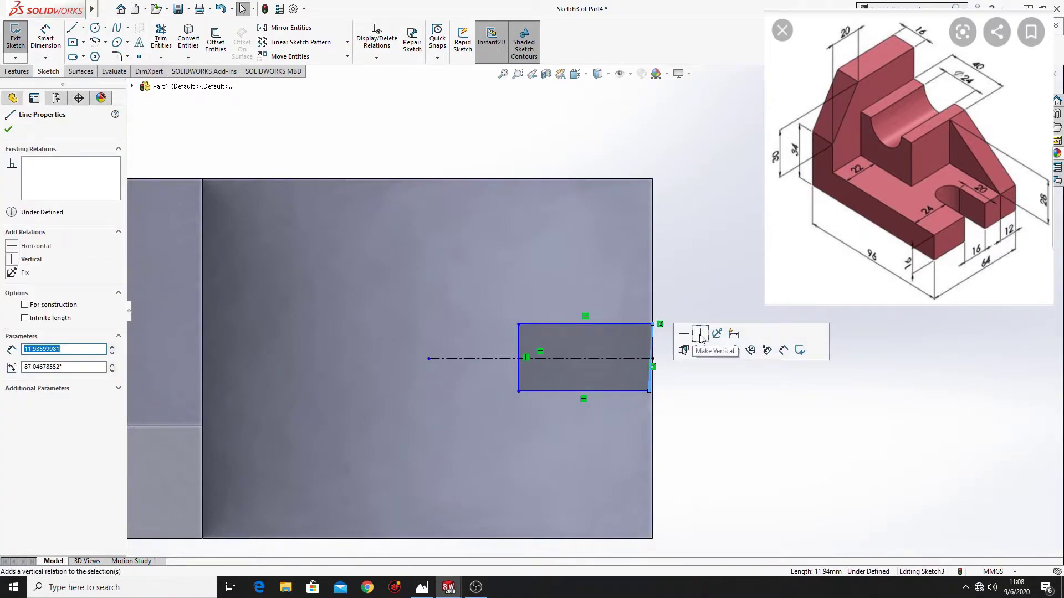
{"action": "left_click", "coordinate": [699, 339]}
{"action": "scroll", "coordinate": [692, 355], "scroll_direction": "up", "scroll_amount": 2}
{"action": "left_click", "coordinate": [628, 355]}
{"action": "left_click", "coordinate": [629, 332], "text": "ctrl"}
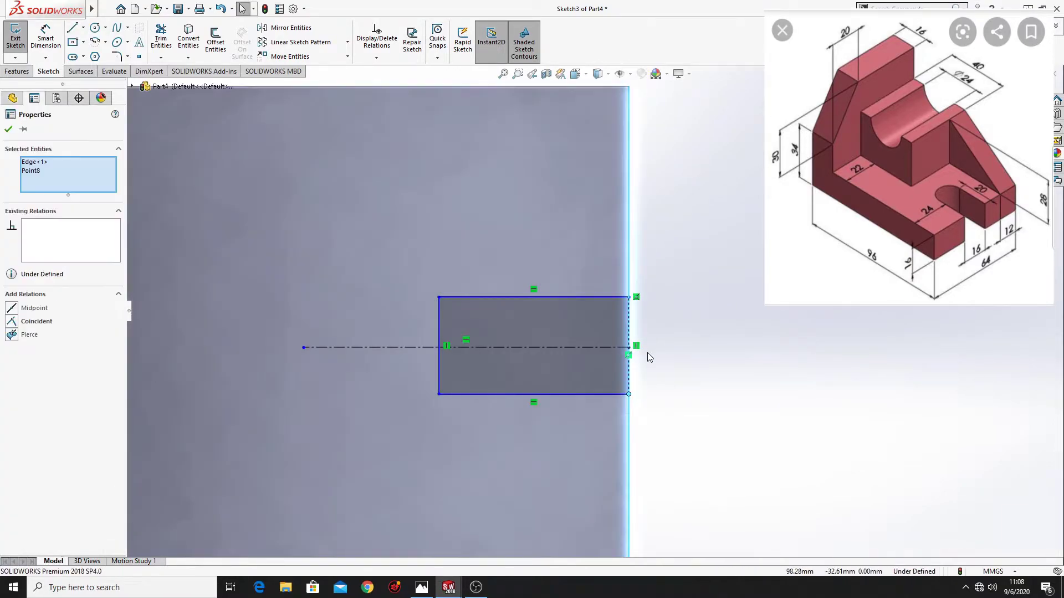
Step: Dimension the slot length to 20 and its bottom edge 8 from the centerline
{"action": "key", "text": "d"}
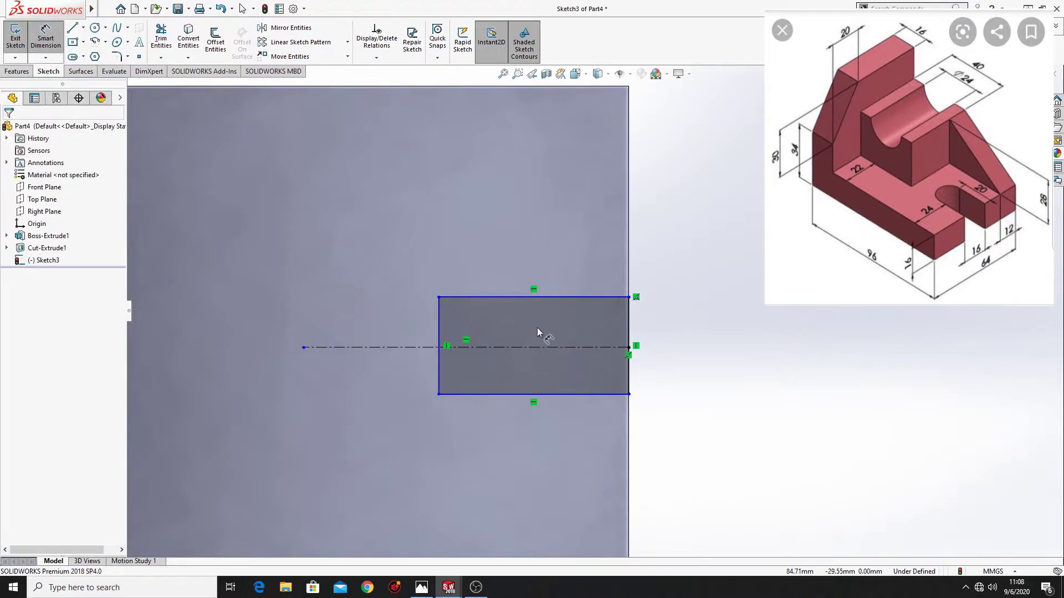
{"action": "left_click", "coordinate": [546, 297]}
{"action": "left_click", "coordinate": [536, 245]}
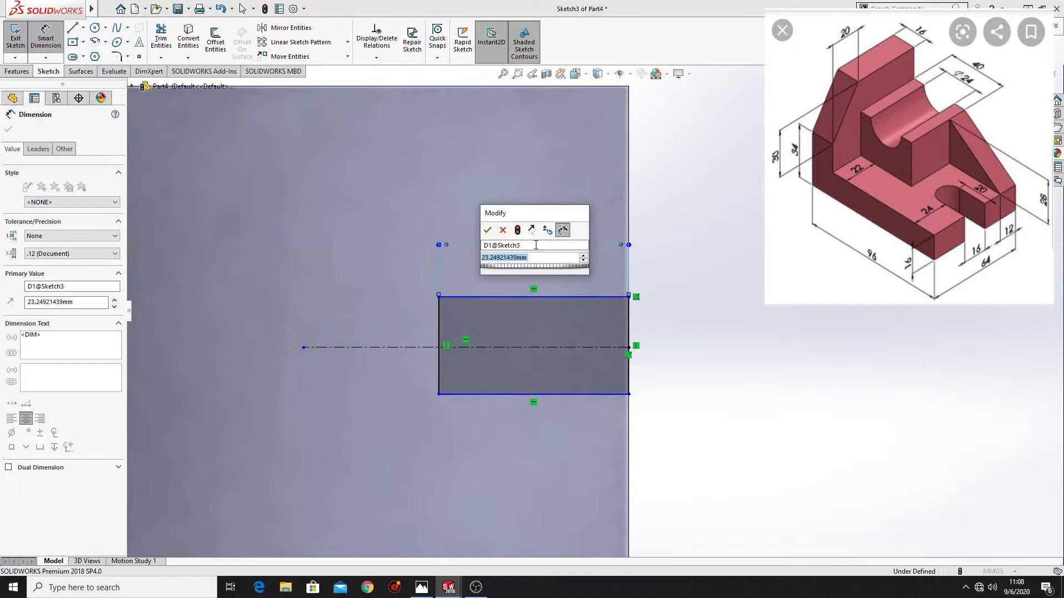
{"action": "type", "text": "20"}
{"action": "key", "text": "Return"}
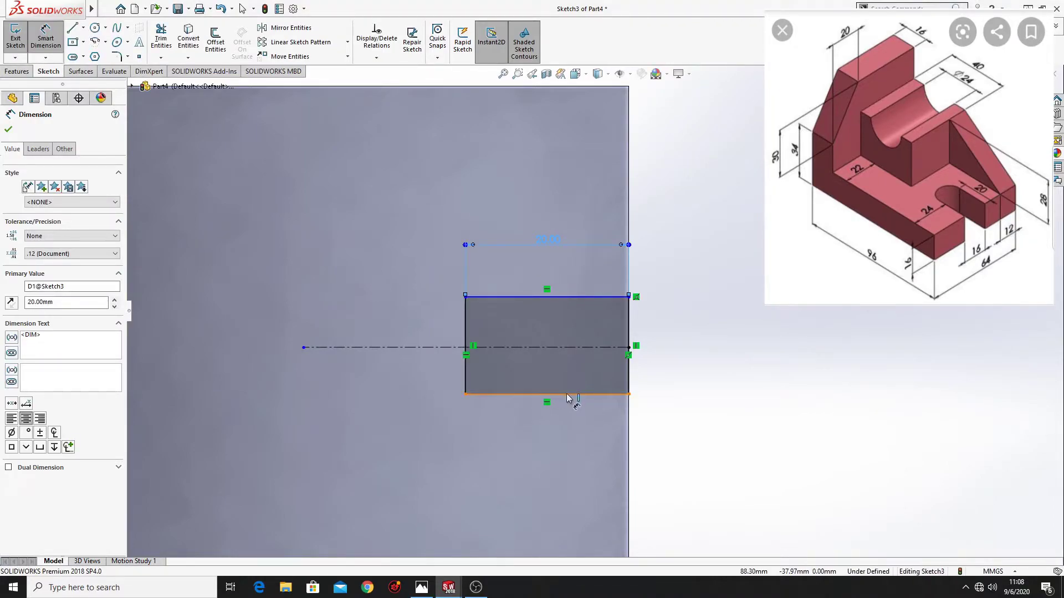
{"action": "left_click", "coordinate": [570, 348]}
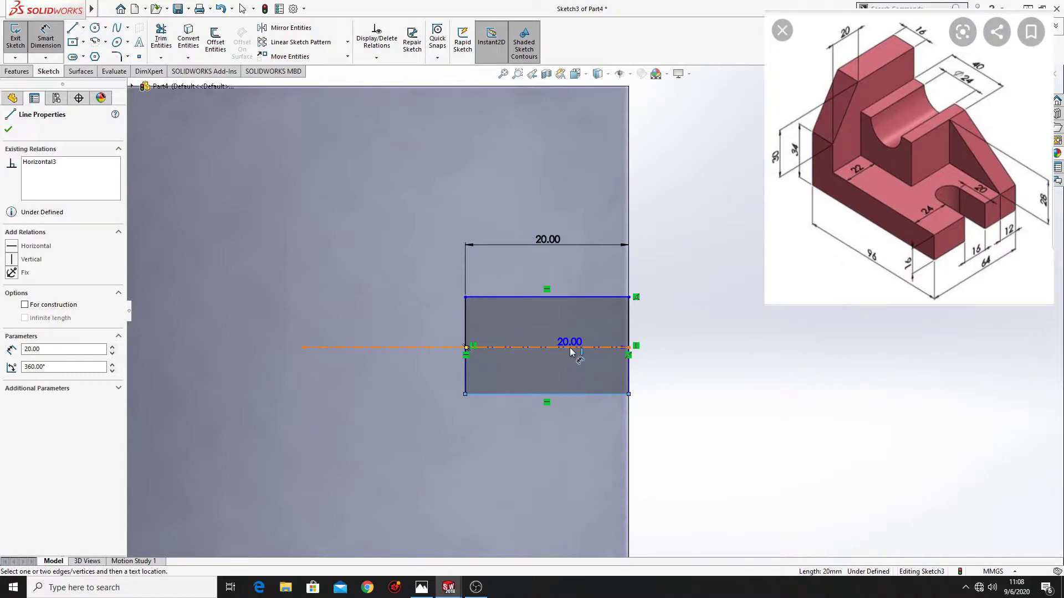
{"action": "left_click", "coordinate": [571, 348]}
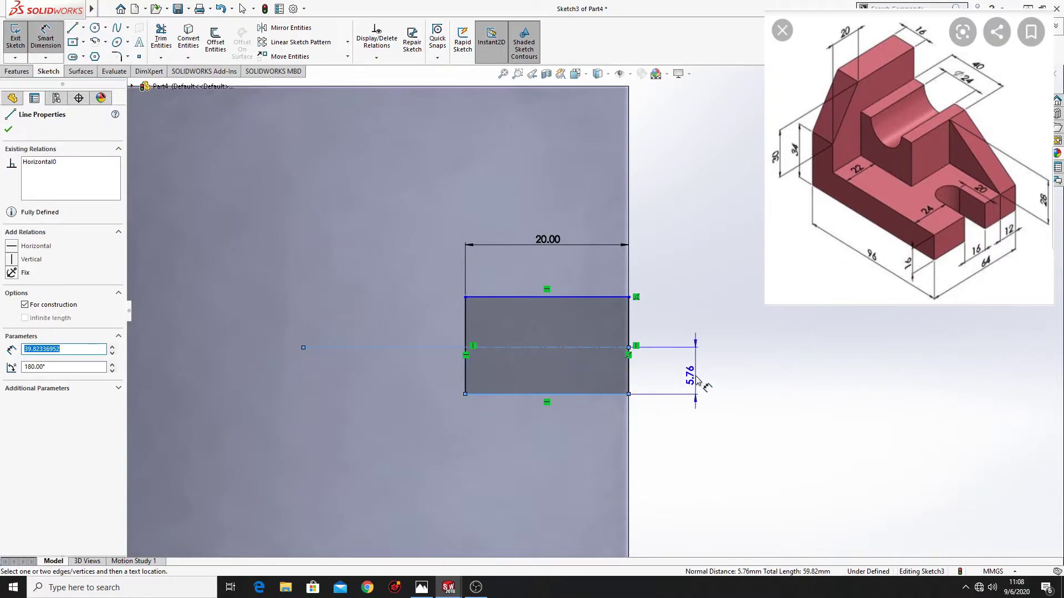
{"action": "left_click", "coordinate": [694, 373]}
{"action": "type", "text": "8"}
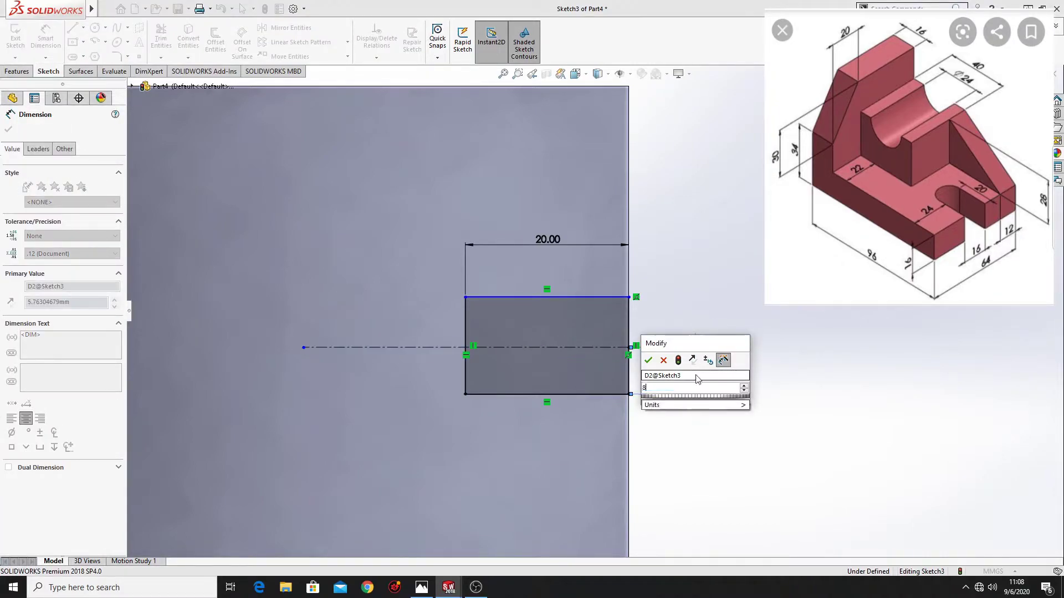
{"action": "key", "text": "Return"}
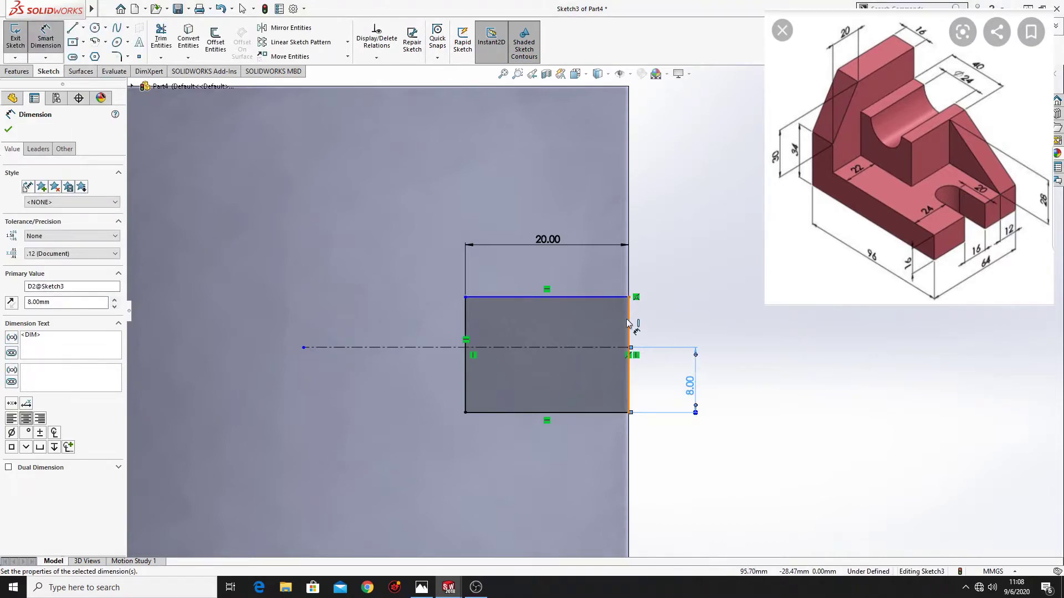
Step: Dimension the slot's overall height to 16
{"action": "left_click", "coordinate": [621, 298]}
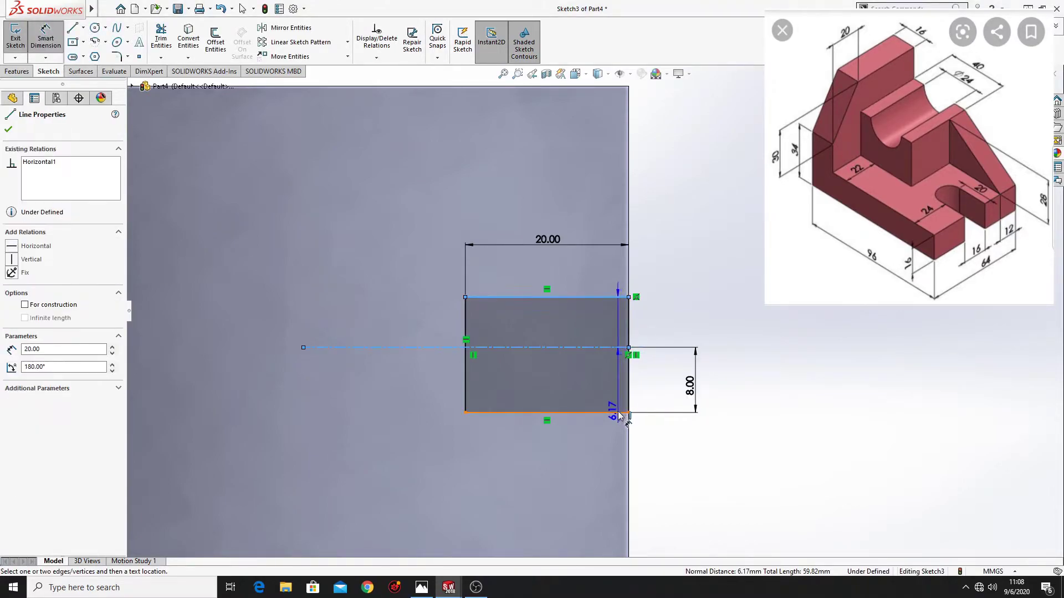
{"action": "key", "text": "Escape"}
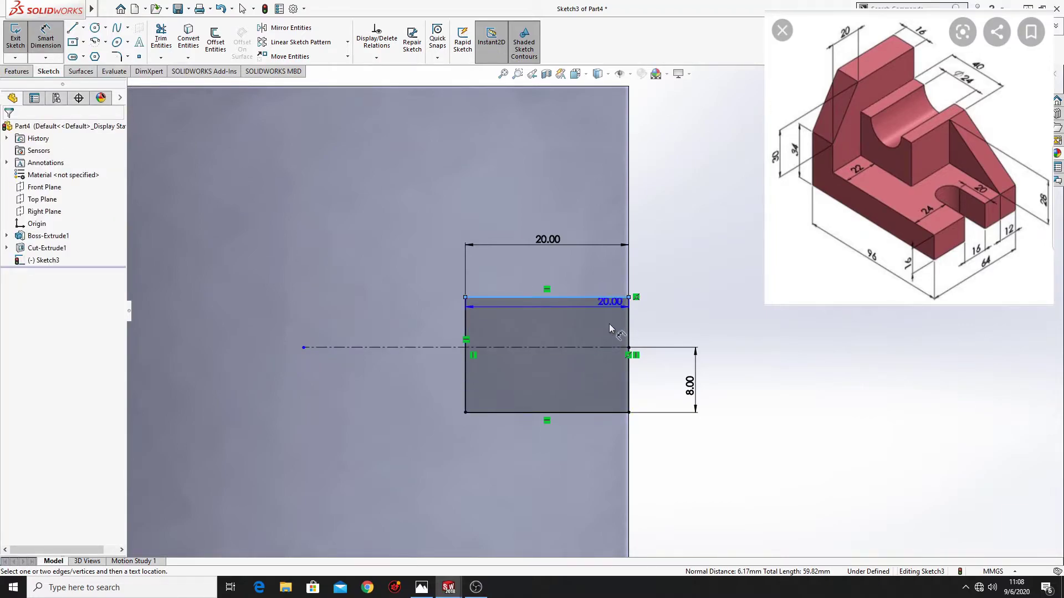
{"action": "left_click", "coordinate": [632, 414]}
{"action": "left_click", "coordinate": [765, 362]}
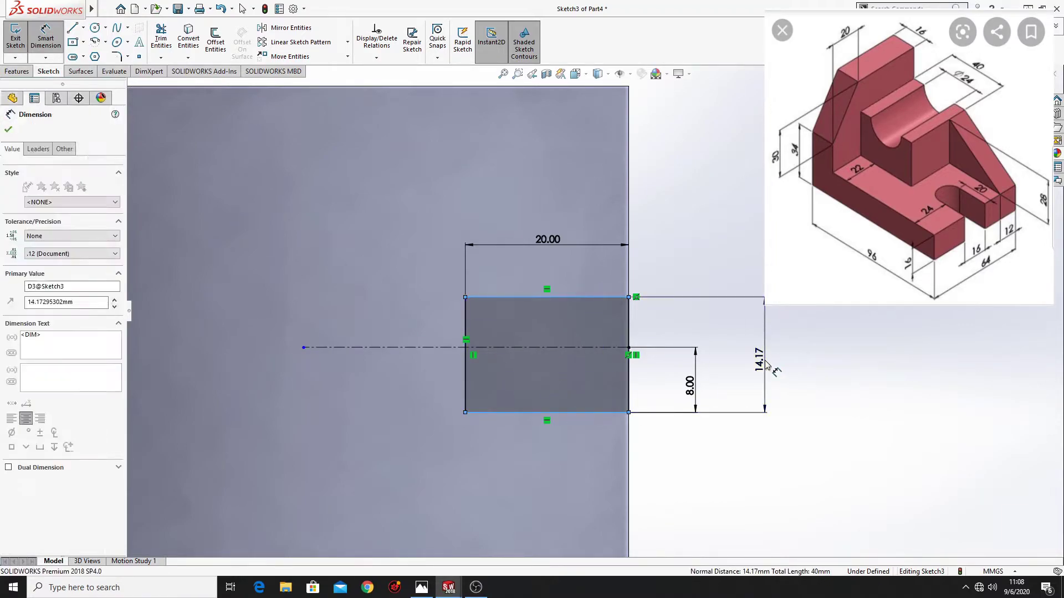
{"action": "type", "text": "16"}
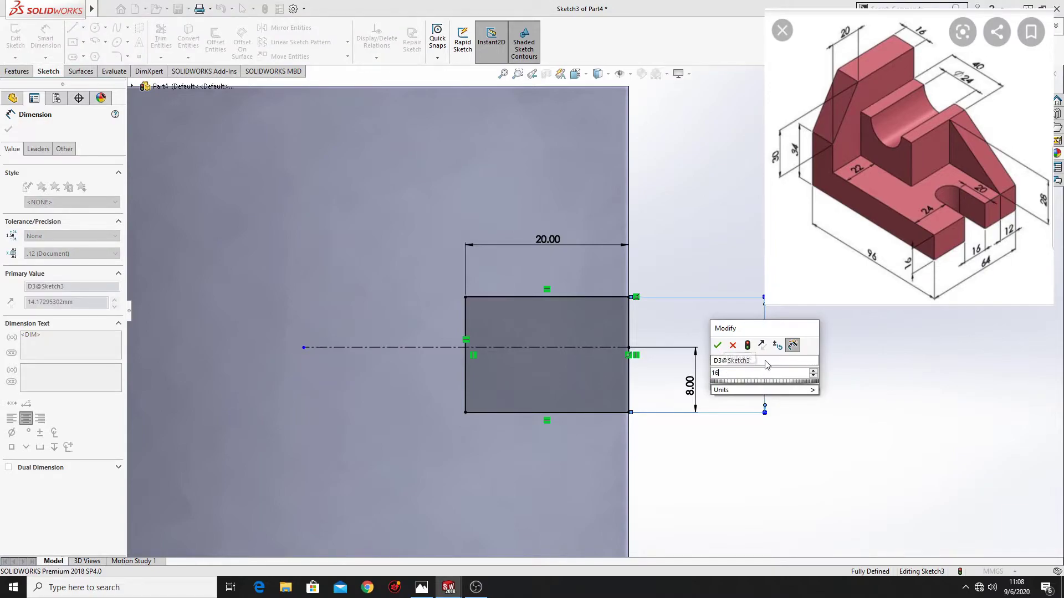
{"action": "key", "text": "Return"}
{"action": "right_click", "coordinate": [704, 348]}
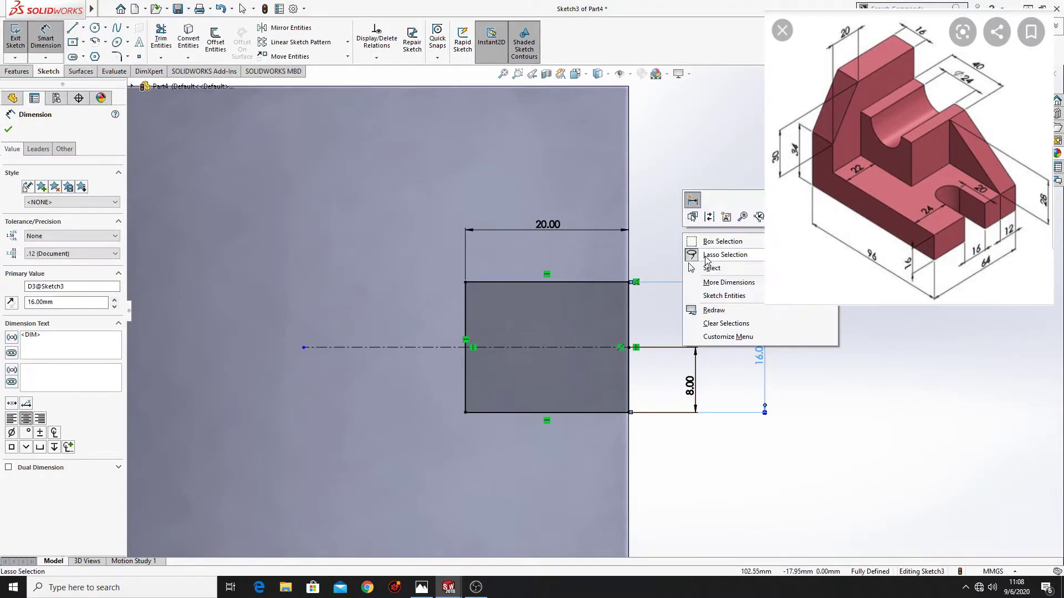
{"action": "left_click", "coordinate": [711, 268]}
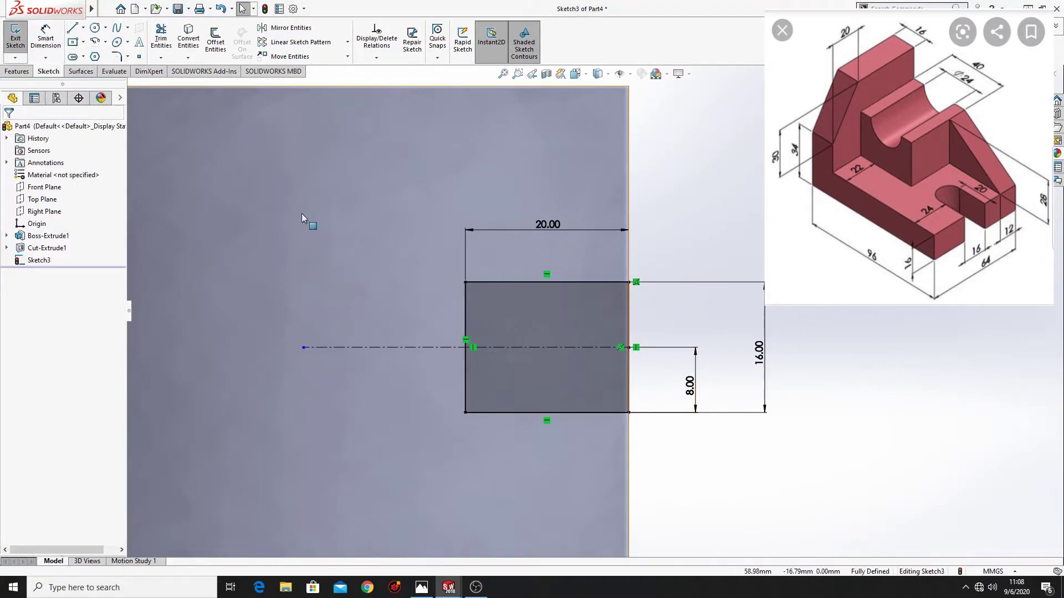
Step: Draw a centre-point half-arc on the slot's left edge midpoint, corner to corner
{"action": "left_click", "coordinate": [94, 42]}
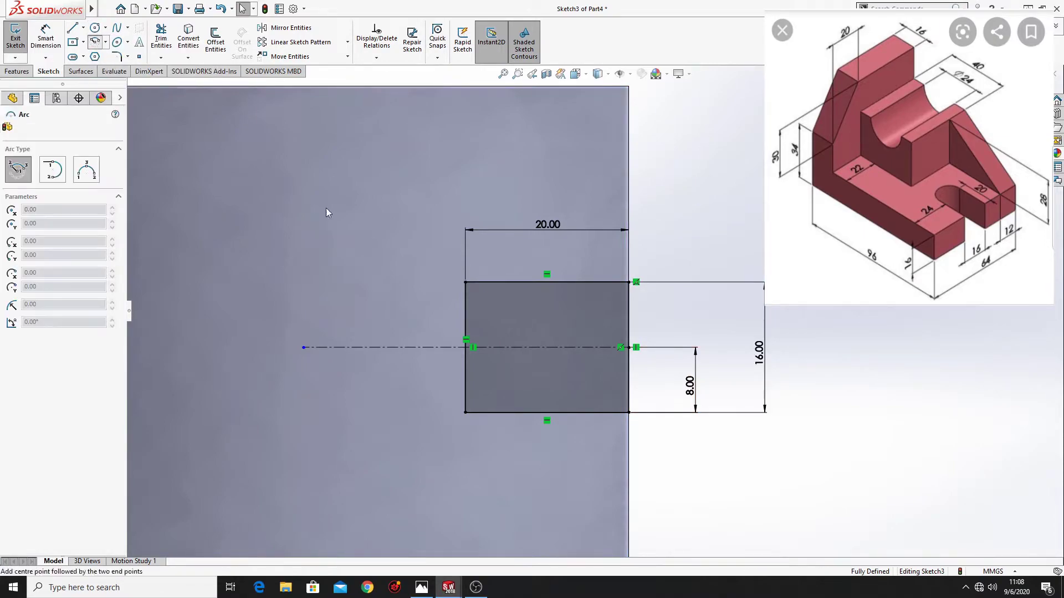
{"action": "left_click", "coordinate": [466, 348]}
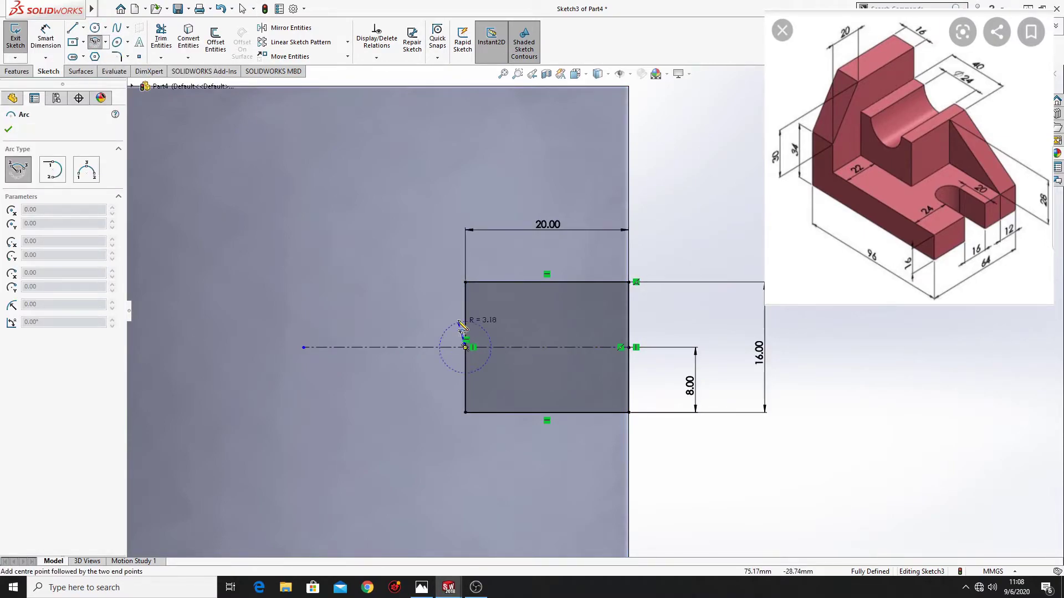
{"action": "left_click", "coordinate": [465, 282]}
{"action": "left_click", "coordinate": [465, 412]}
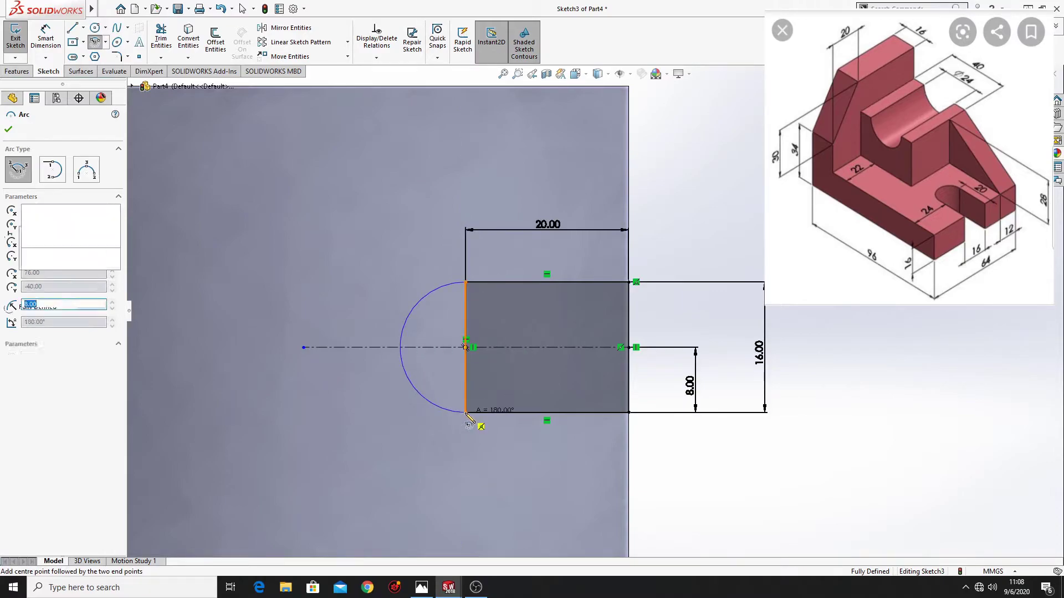
{"action": "right_click", "coordinate": [343, 410]}
{"action": "left_click", "coordinate": [356, 422]}
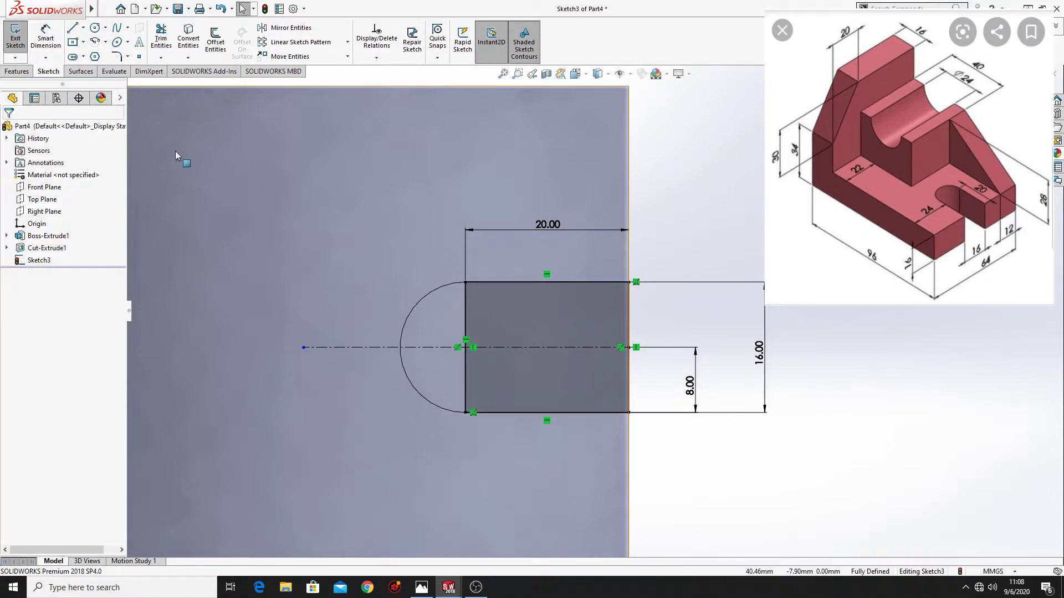
Step: Trim away the slot's straight left edge
{"action": "left_click", "coordinate": [161, 39]}
{"action": "mouse_move", "coordinate": [478, 308]}
{"action": "left_mouse_down"}
{"action": "mouse_move", "coordinate": [495, 345]}
{"action": "mouse_move", "coordinate": [490, 323]}
{"action": "mouse_move", "coordinate": [455, 335]}
{"action": "left_mouse_up"}
{"action": "left_click_drag", "start_coordinate": [458, 375], "coordinate": [469, 383]}
{"action": "right_click", "coordinate": [655, 188]}
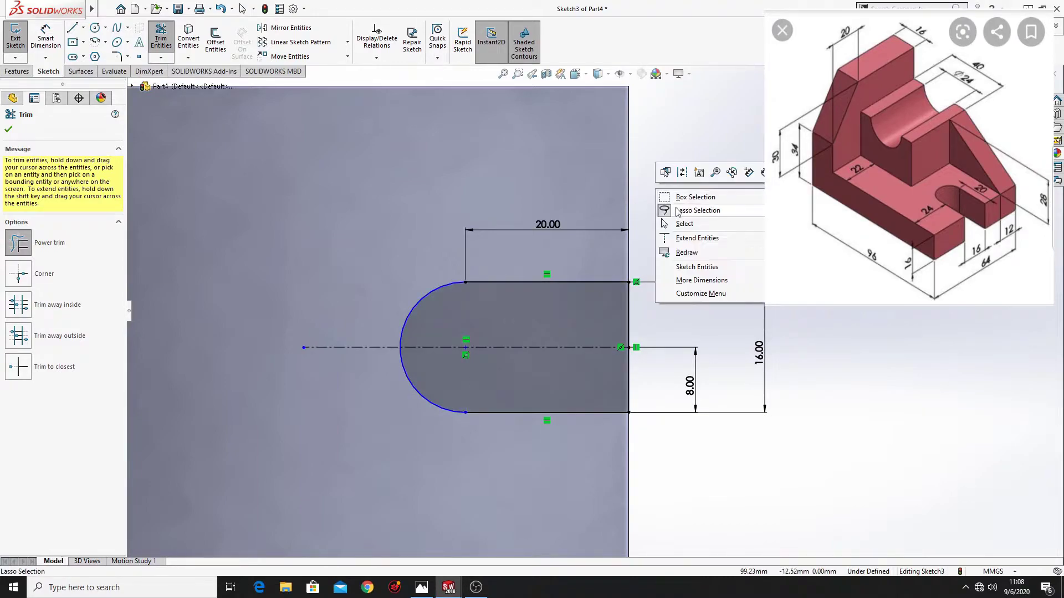
{"action": "right_click", "coordinate": [676, 215]}
{"action": "left_click", "coordinate": [700, 250]}
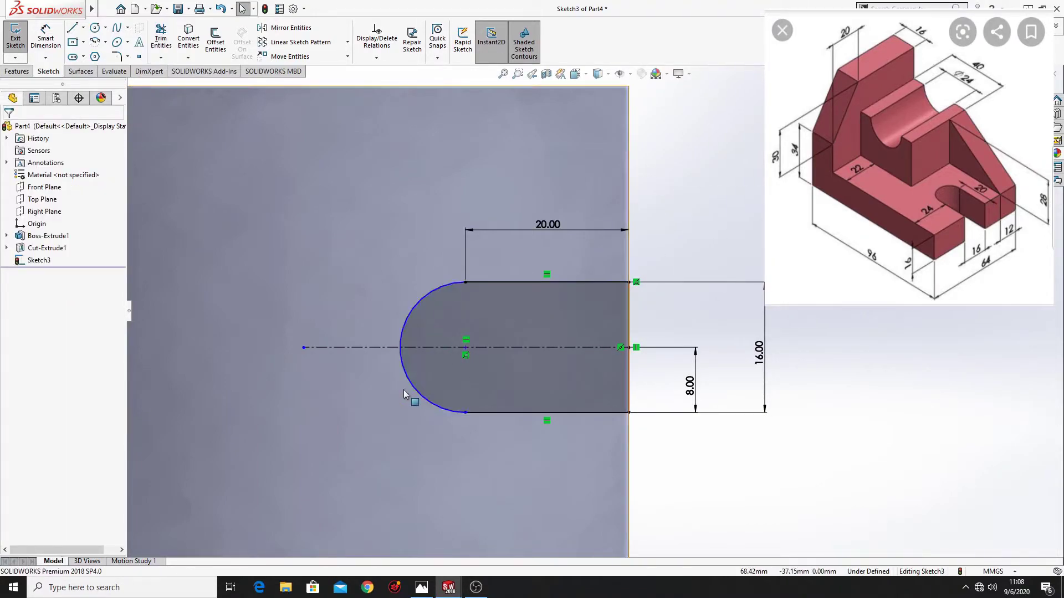
Step: Make the arc tangent to the slot's bottom line
{"action": "left_click", "coordinate": [408, 389]}
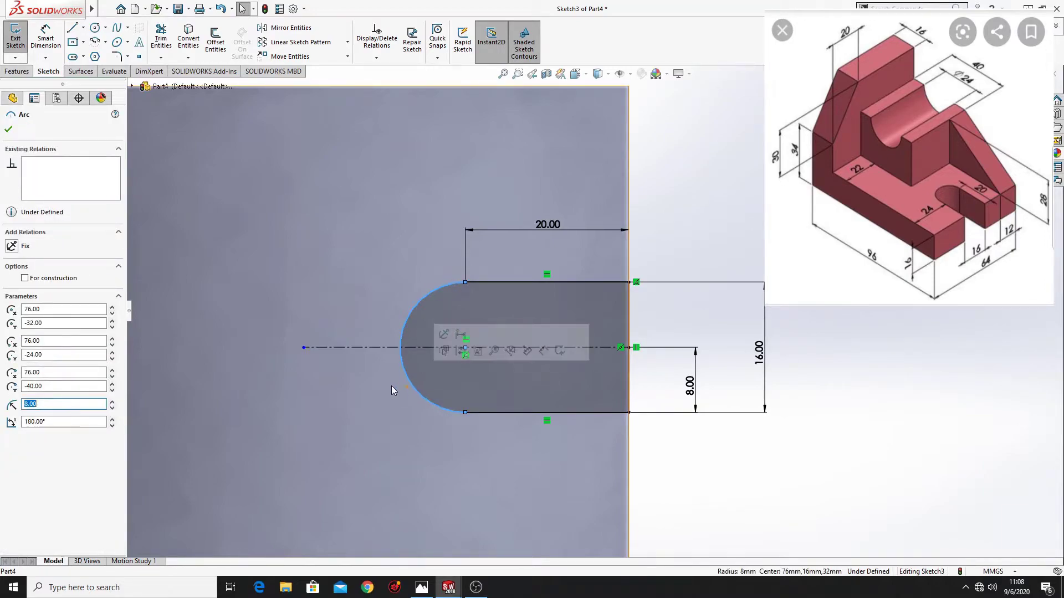
{"action": "left_click", "coordinate": [498, 414], "text": "ctrl"}
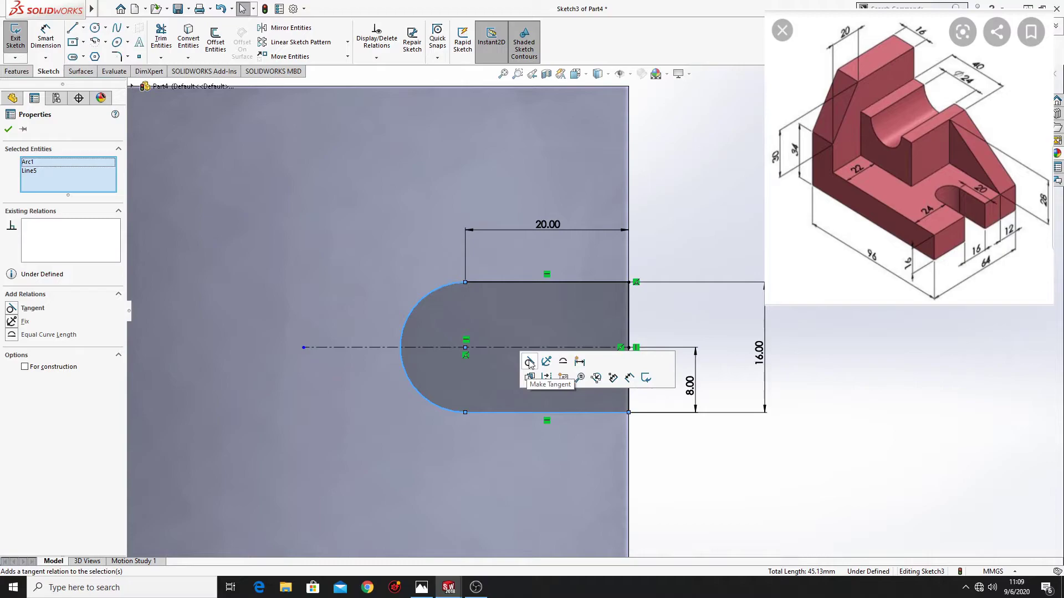
{"action": "left_click", "coordinate": [529, 363]}
{"action": "scroll", "coordinate": [533, 312], "scroll_direction": "up", "scroll_amount": 2}
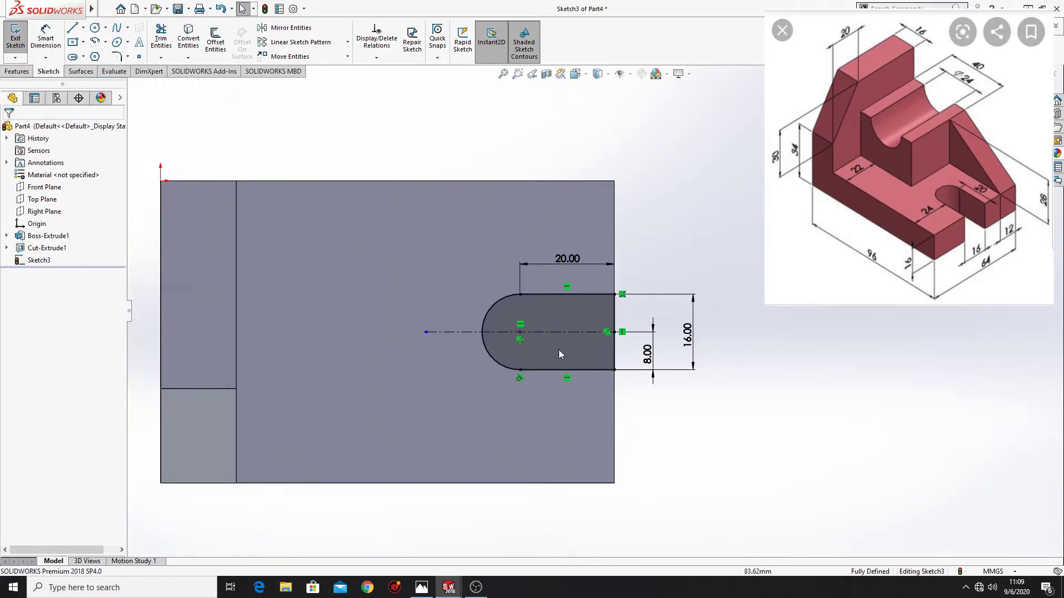
{"action": "mouse_move", "coordinate": [559, 351]}
{"action": "middle_mouse_down"}
{"action": "mouse_move", "coordinate": [532, 341]}
{"action": "mouse_move", "coordinate": [552, 355]}
{"action": "middle_mouse_up"}
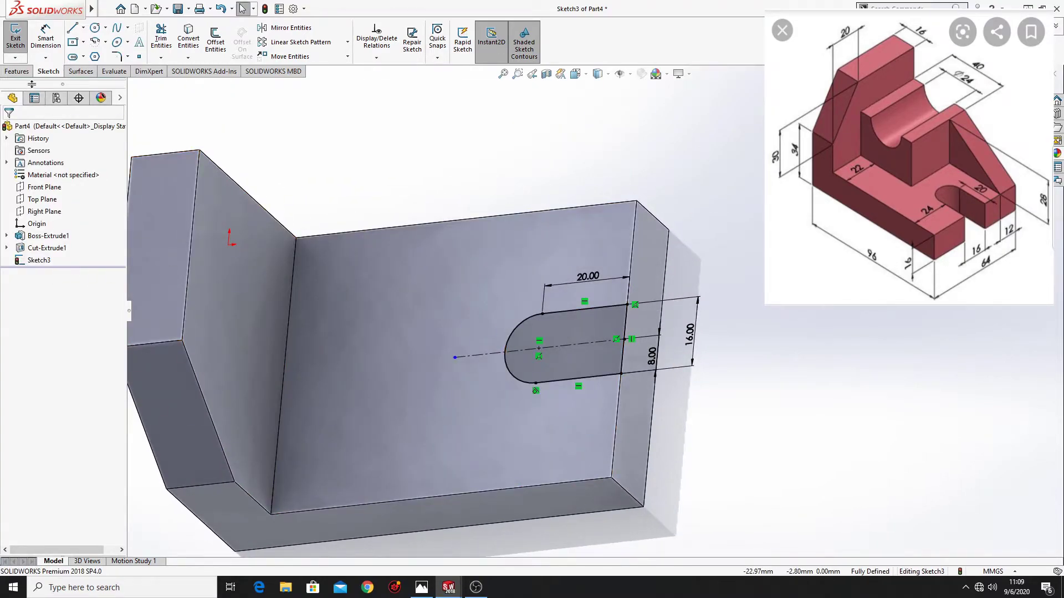
Step: Extrude-cut the slot sketch Through All as Cut-Extrude2 and orbit to inspect the bracket
{"action": "left_click", "coordinate": [17, 72]}
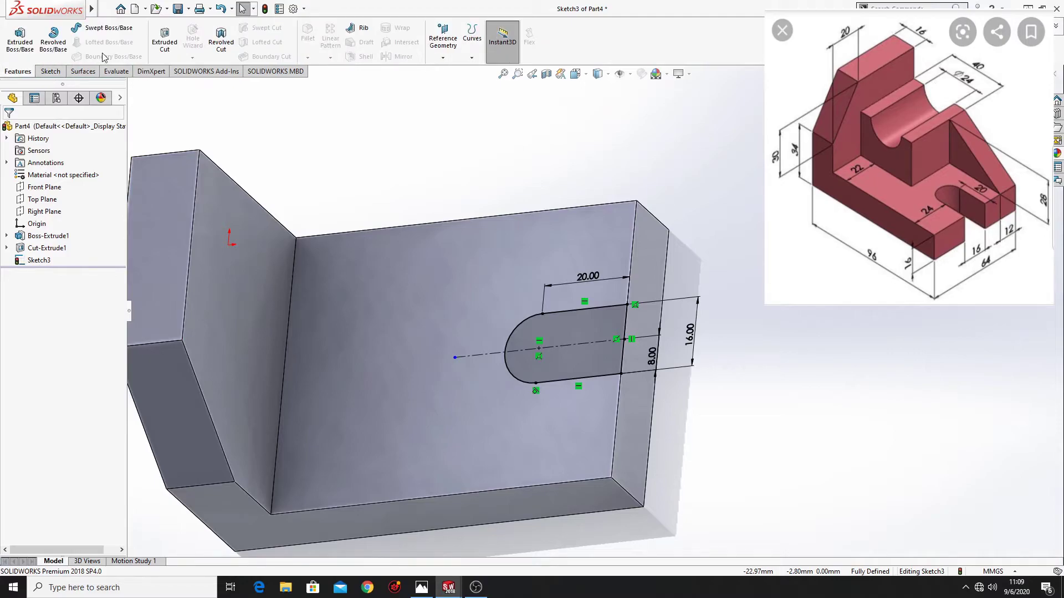
{"action": "left_click", "coordinate": [165, 40]}
{"action": "left_click", "coordinate": [56, 196]}
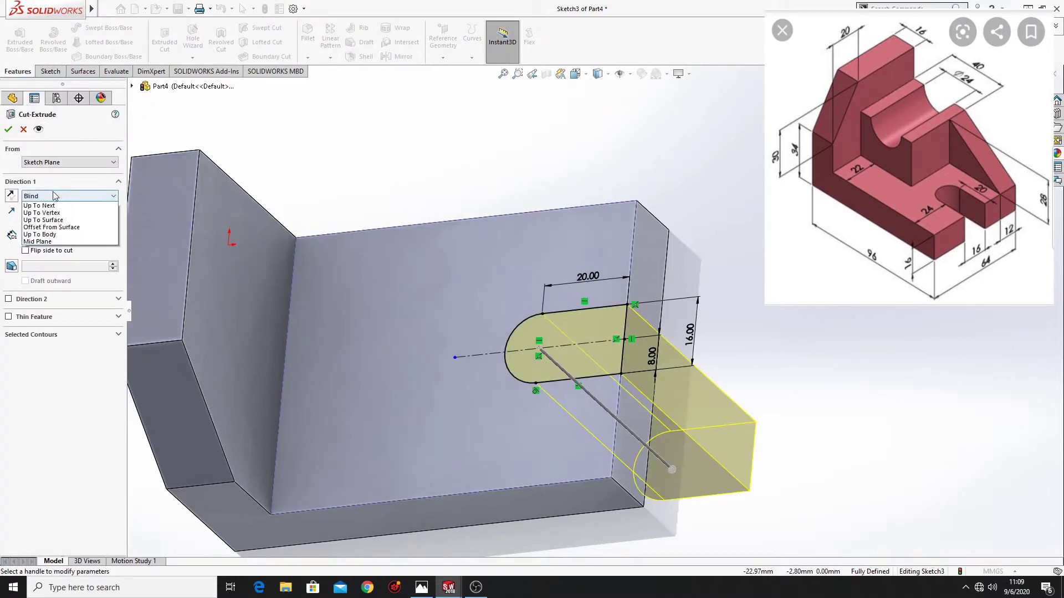
{"action": "left_click", "coordinate": [51, 211]}
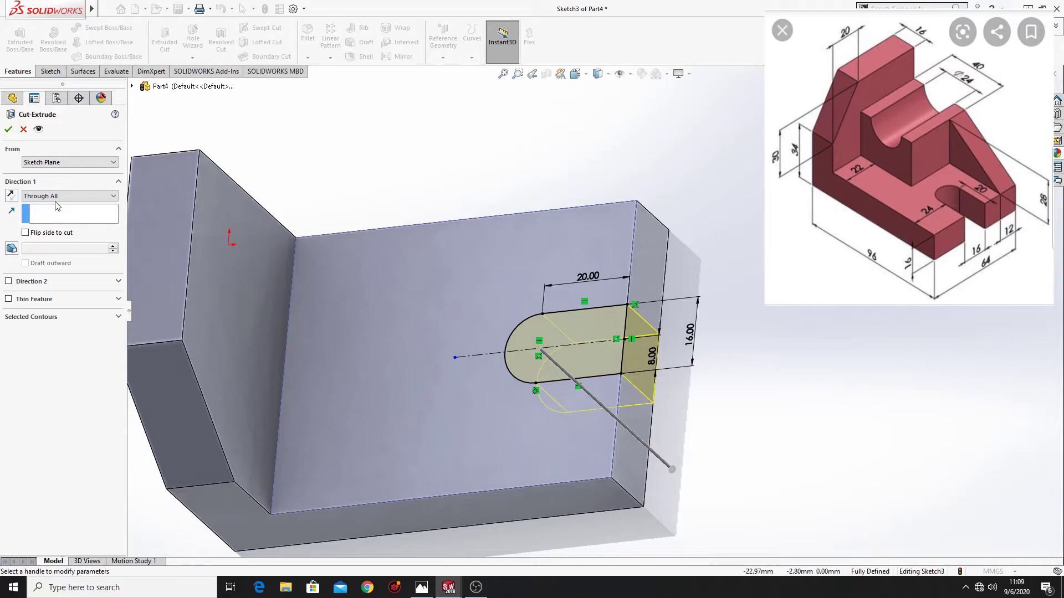
{"action": "left_click", "coordinate": [9, 129]}
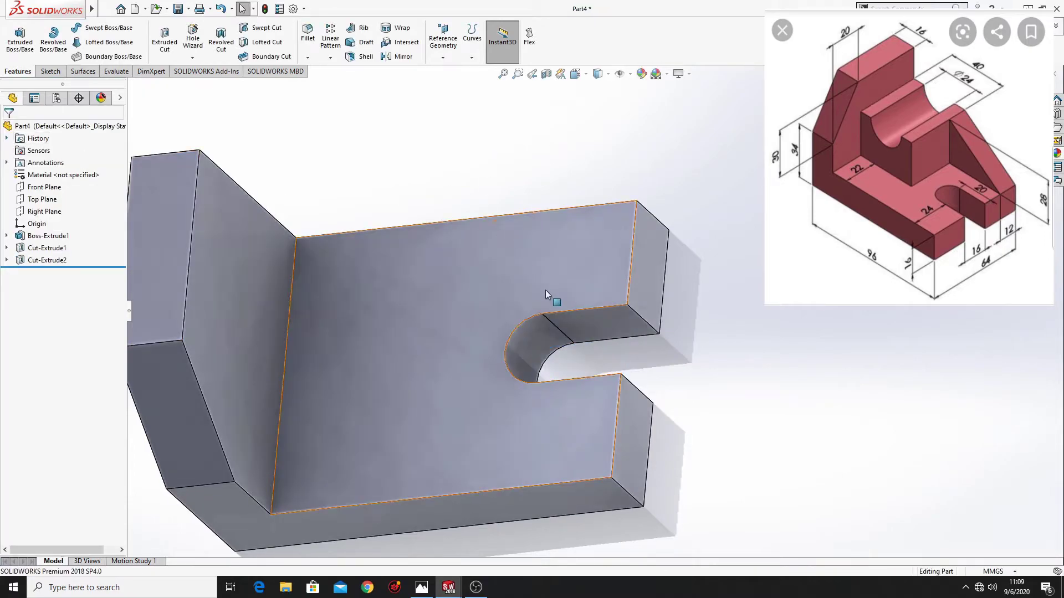
{"action": "mouse_move", "coordinate": [546, 290]}
{"action": "middle_mouse_down"}
{"action": "mouse_move", "coordinate": [575, 237]}
{"action": "mouse_move", "coordinate": [532, 280]}
{"action": "middle_mouse_up"}
{"action": "scroll", "coordinate": [532, 281], "scroll_direction": "up", "scroll_amount": 3}
{"action": "mouse_move", "coordinate": [544, 326]}
{"action": "middle_mouse_down", "text": "ctrl"}
{"action": "mouse_move", "coordinate": [475, 423]}
{"action": "mouse_move", "coordinate": [483, 360]}
{"action": "mouse_move", "coordinate": [466, 410]}
{"action": "mouse_move", "coordinate": [430, 423]}
{"action": "mouse_move", "coordinate": [333, 544]}
{"action": "mouse_move", "coordinate": [455, 366]}
{"action": "middle_mouse_up", "text": "ctrl"}
Step: Start Sketch4 on the bracket's L-shaped side face and view it face-on
{"action": "left_click", "coordinate": [455, 363]}
{"action": "left_click", "coordinate": [503, 328]}
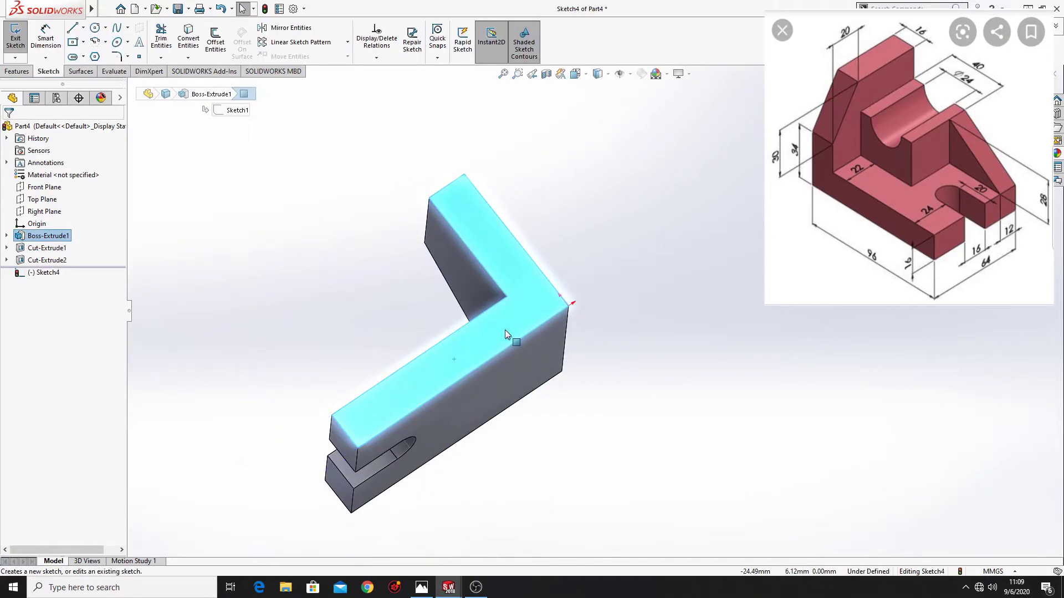
{"action": "left_click", "coordinate": [46, 272]}
{"action": "left_click", "coordinate": [78, 261]}
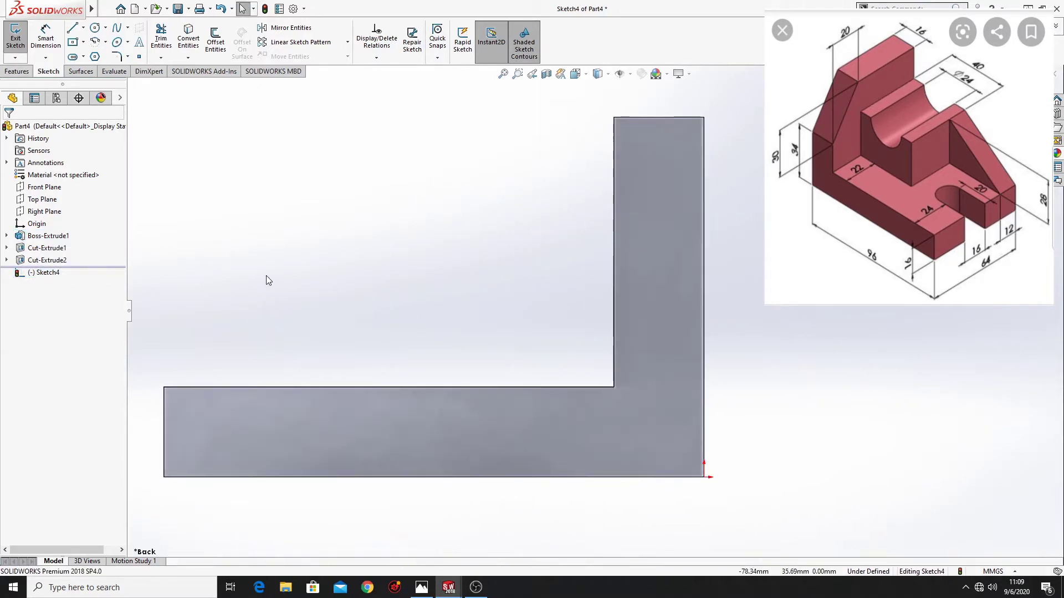
Step: Draw a closed rectangle in the inner corner between the upright and the base plate
{"action": "left_click", "coordinate": [73, 29]}
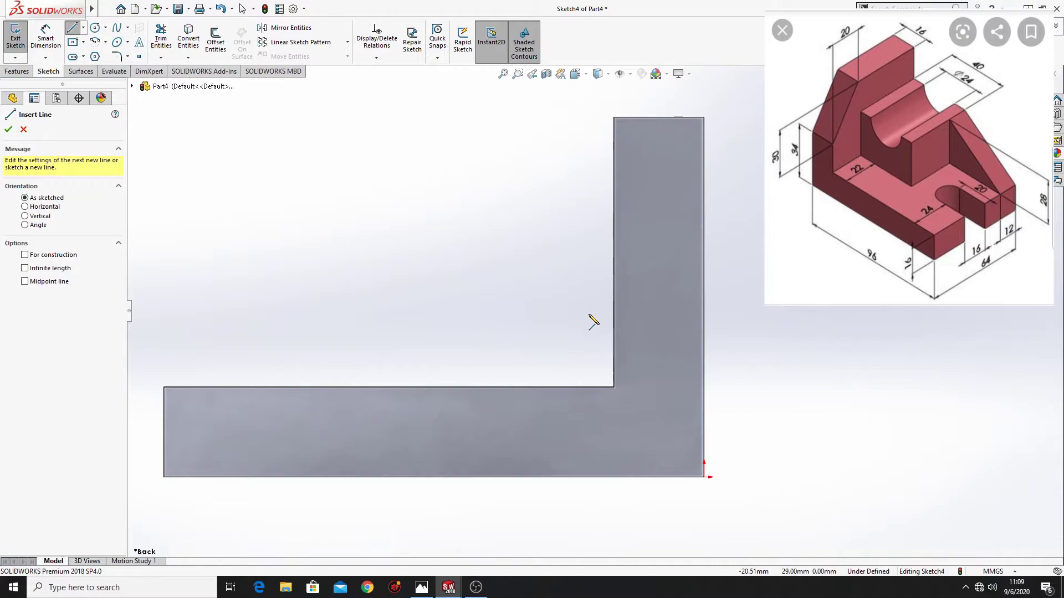
{"action": "left_click", "coordinate": [614, 260]}
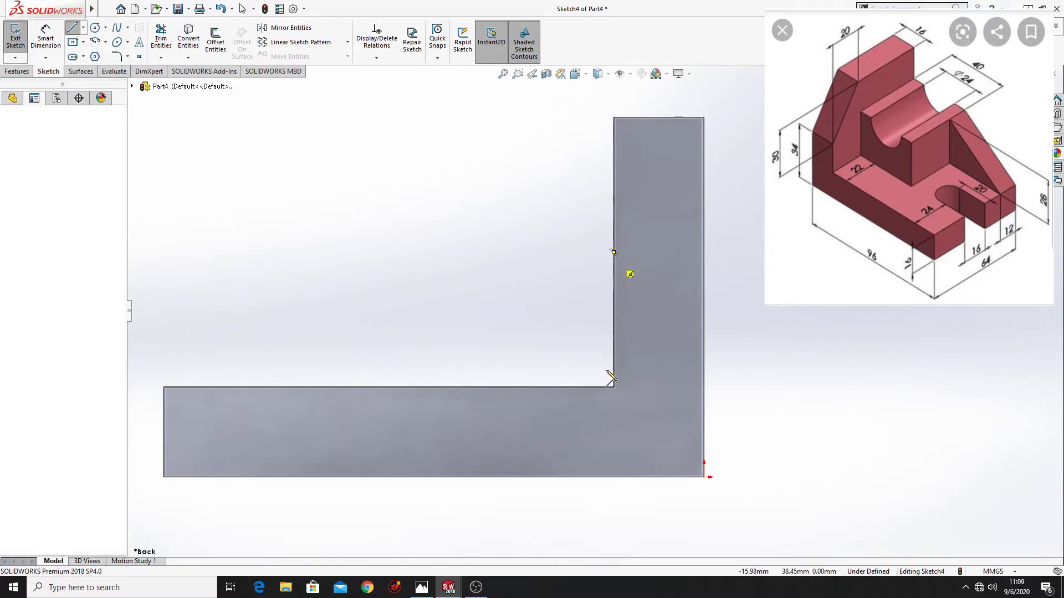
{"action": "left_click", "coordinate": [613, 387]}
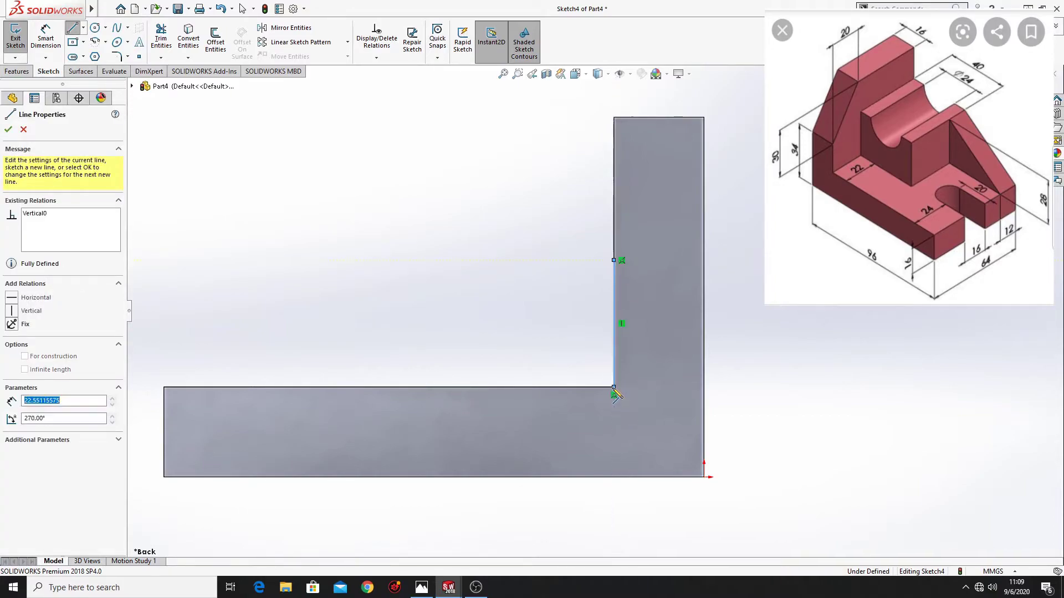
{"action": "left_click", "coordinate": [477, 387]}
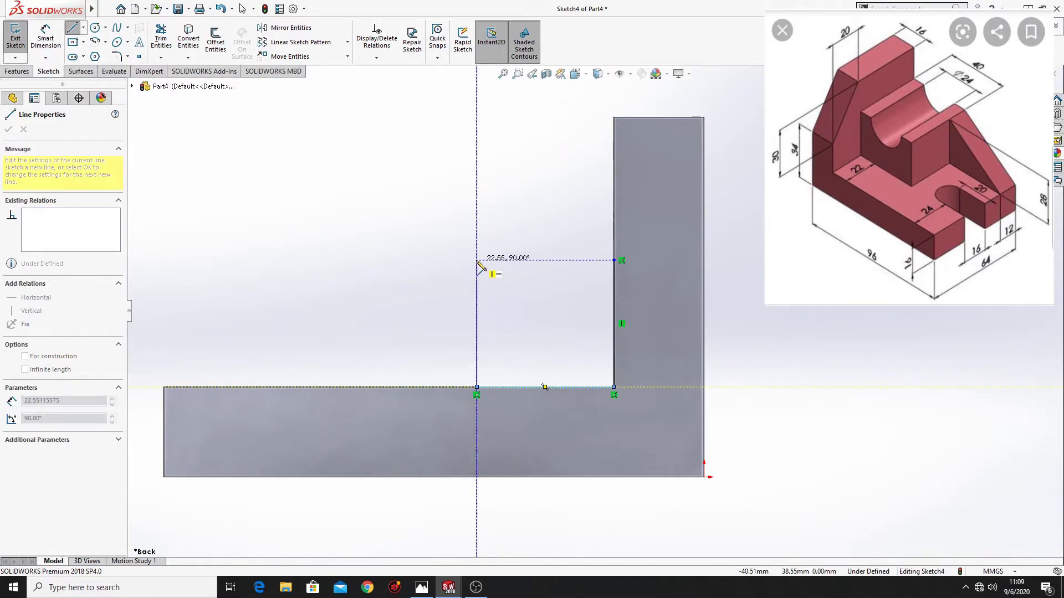
{"action": "left_click", "coordinate": [477, 260]}
{"action": "left_click", "coordinate": [613, 260]}
{"action": "right_click", "coordinate": [451, 168]}
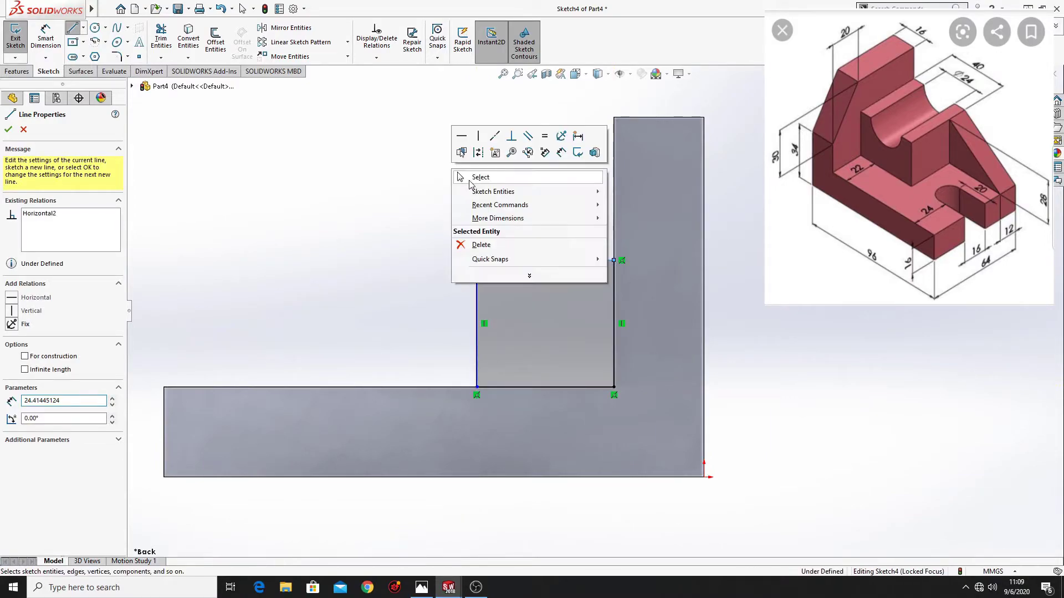
{"action": "left_click", "coordinate": [466, 176]}
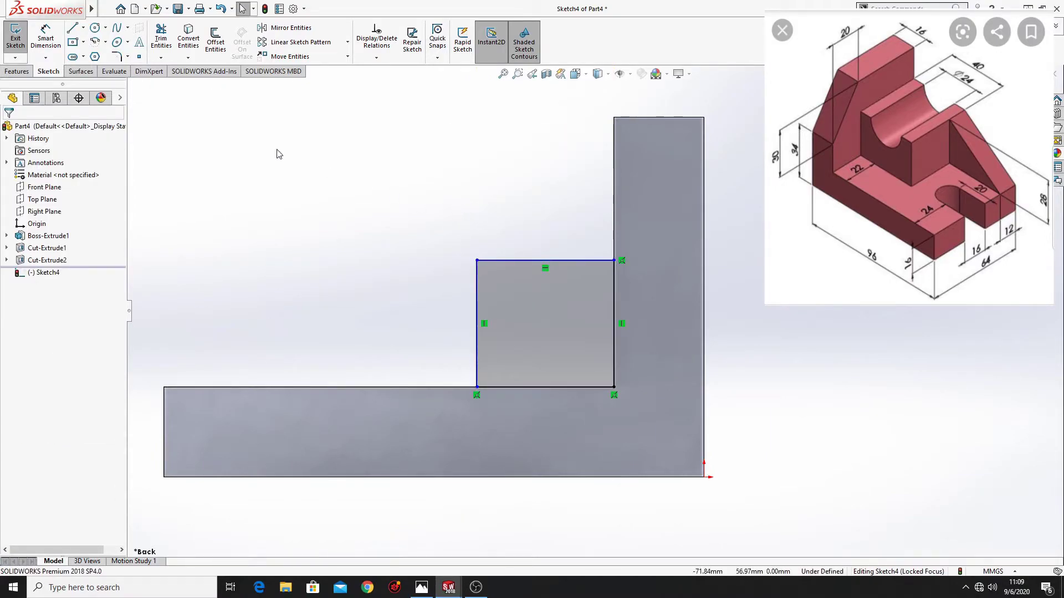
{"action": "left_click", "coordinate": [45, 39]}
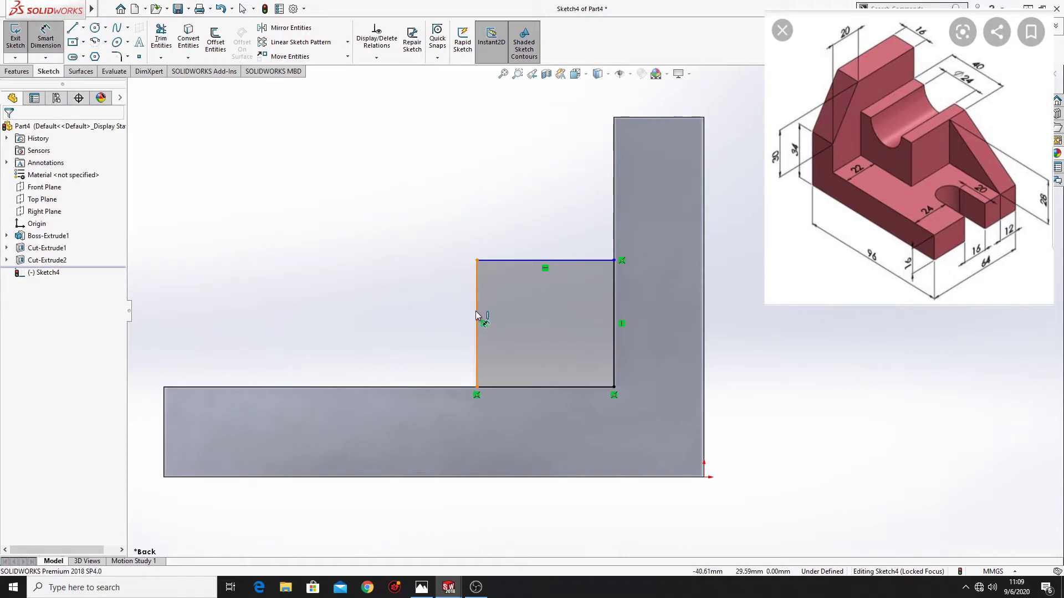
Step: Dimension the rectangle's left side to a height of 28 mm
{"action": "left_click", "coordinate": [477, 315]}
{"action": "left_click", "coordinate": [336, 315]}
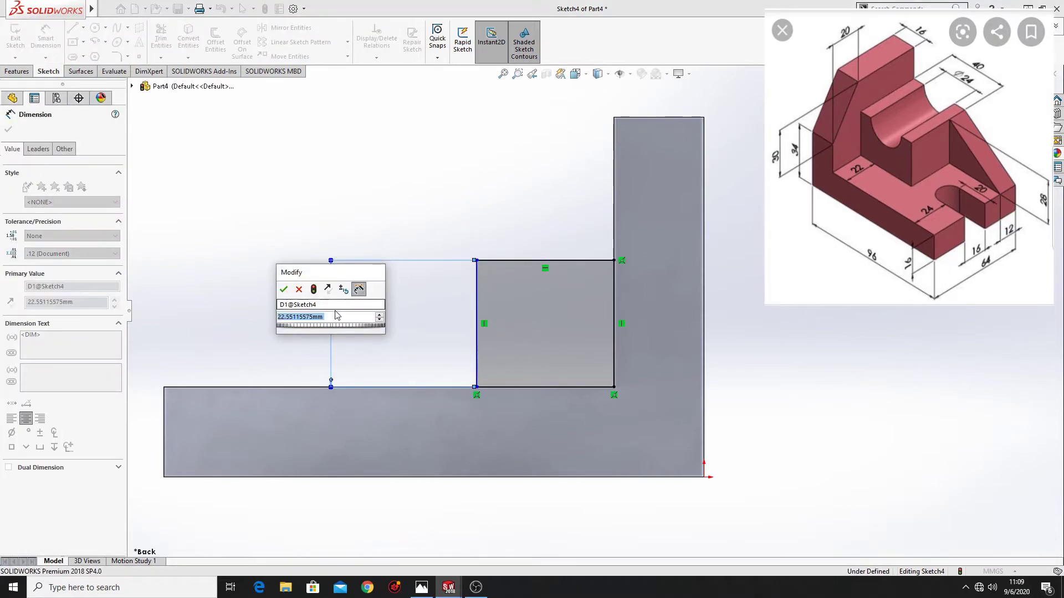
{"action": "type", "text": "2"}
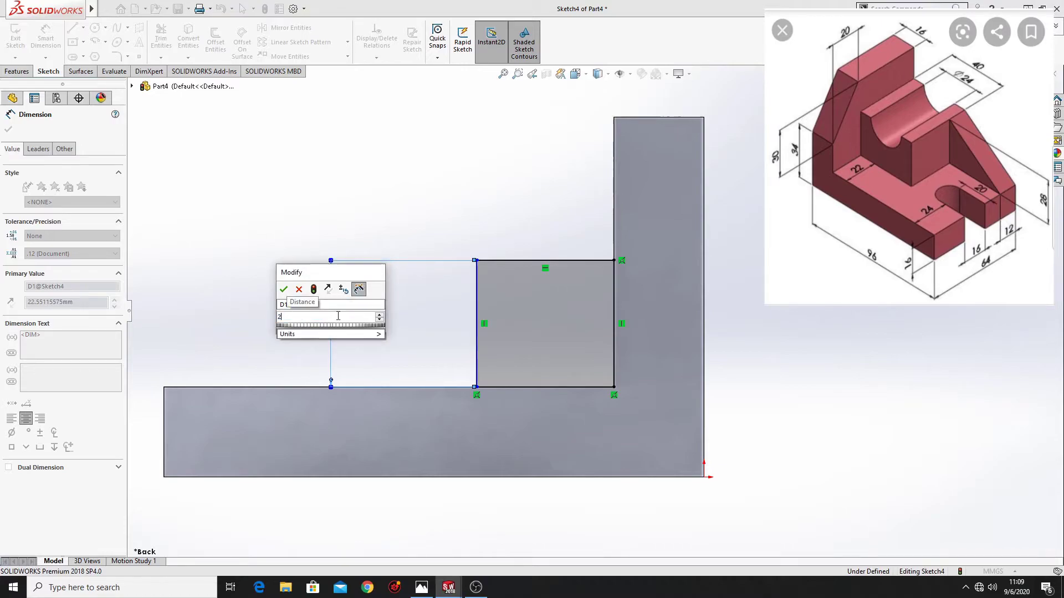
{"action": "type", "text": "8"}
{"action": "key", "text": "Return"}
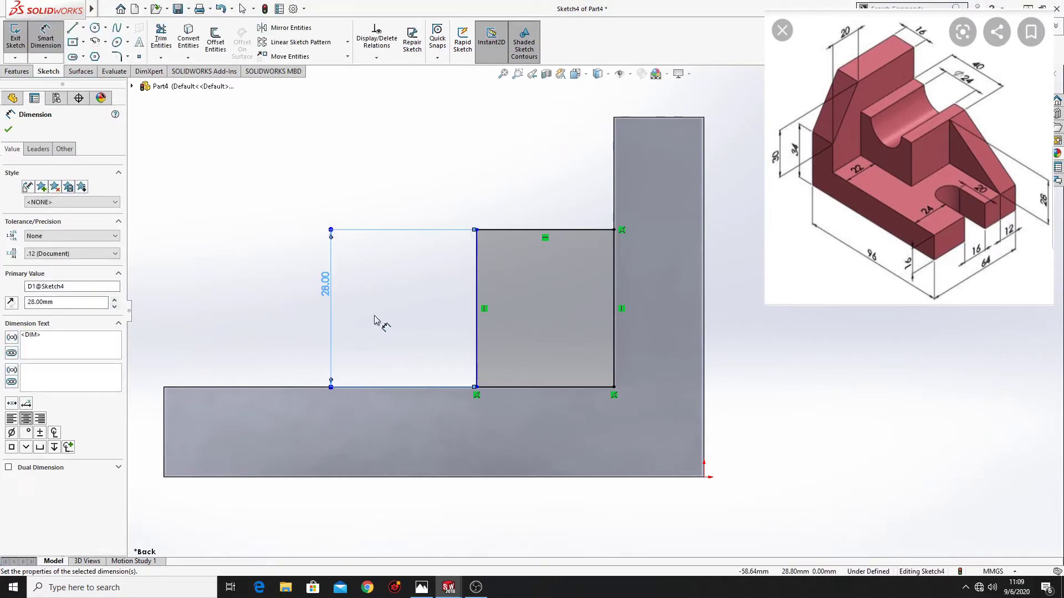
Step: Dimension the rectangle's bottom edge and correct its width to 40 mm
{"action": "left_click", "coordinate": [498, 386]}
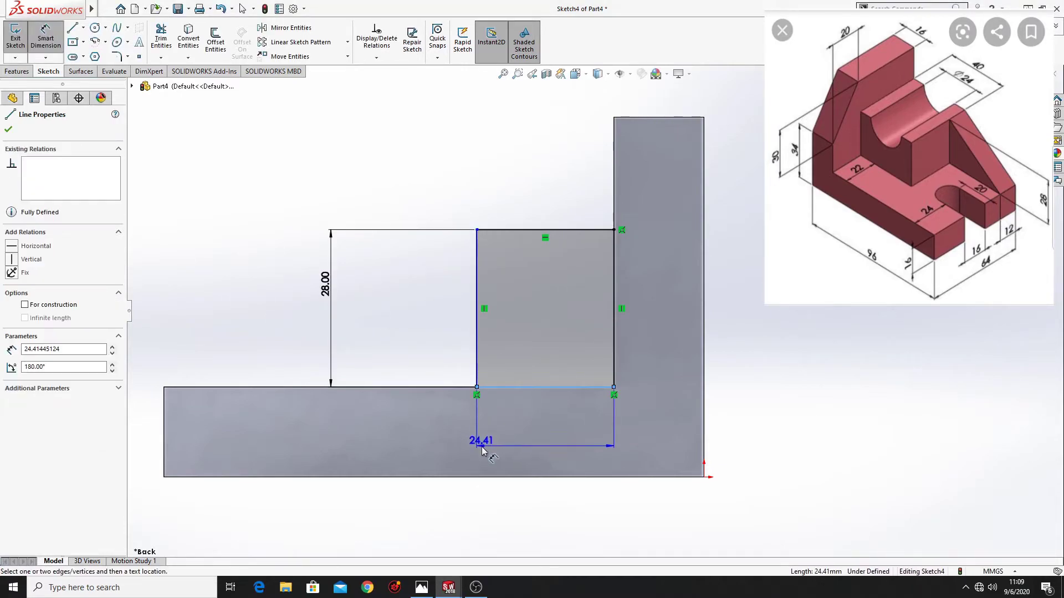
{"action": "left_click", "coordinate": [509, 458]}
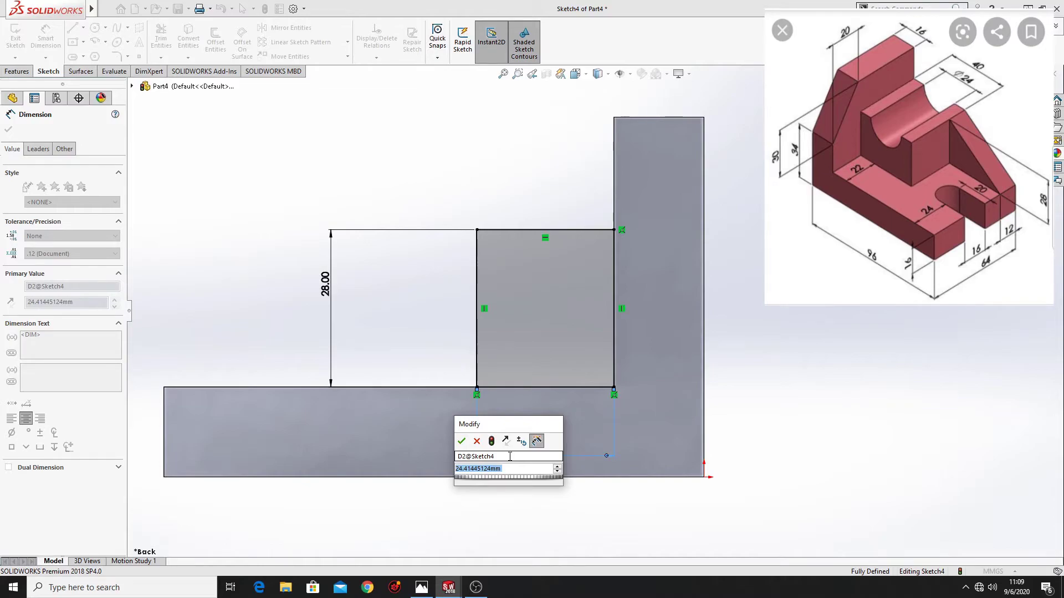
{"action": "type", "text": "42"}
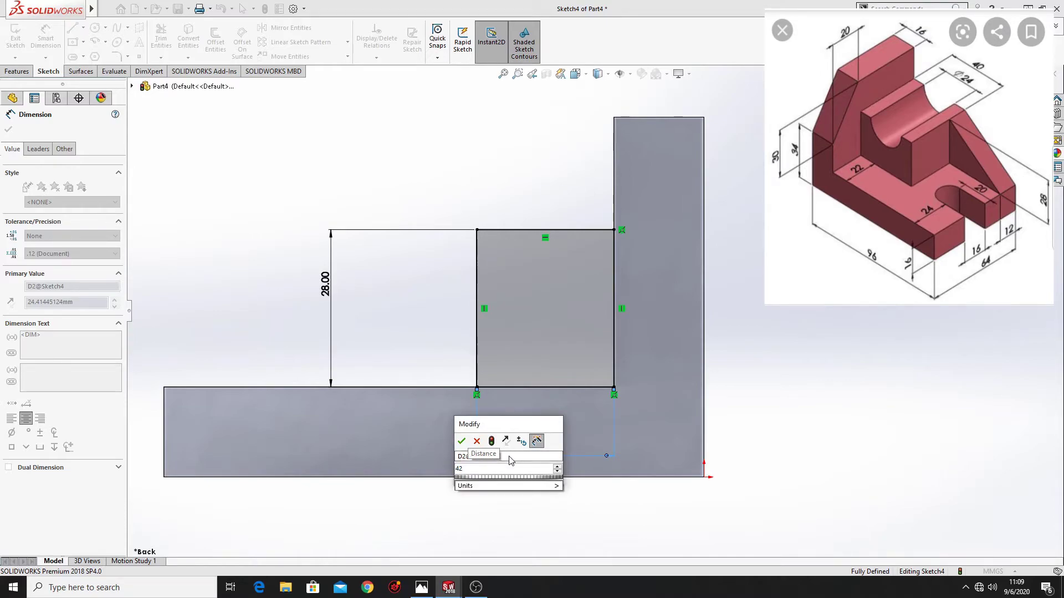
{"action": "key", "text": "Return"}
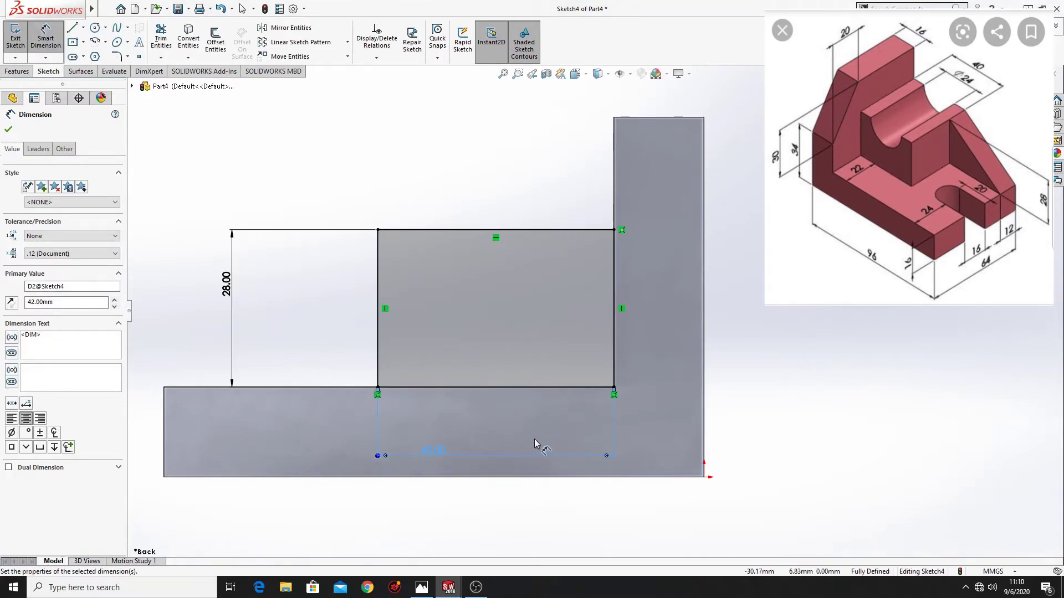
{"action": "middle_click_drag", "start_coordinate": [530, 434], "coordinate": [564, 481]}
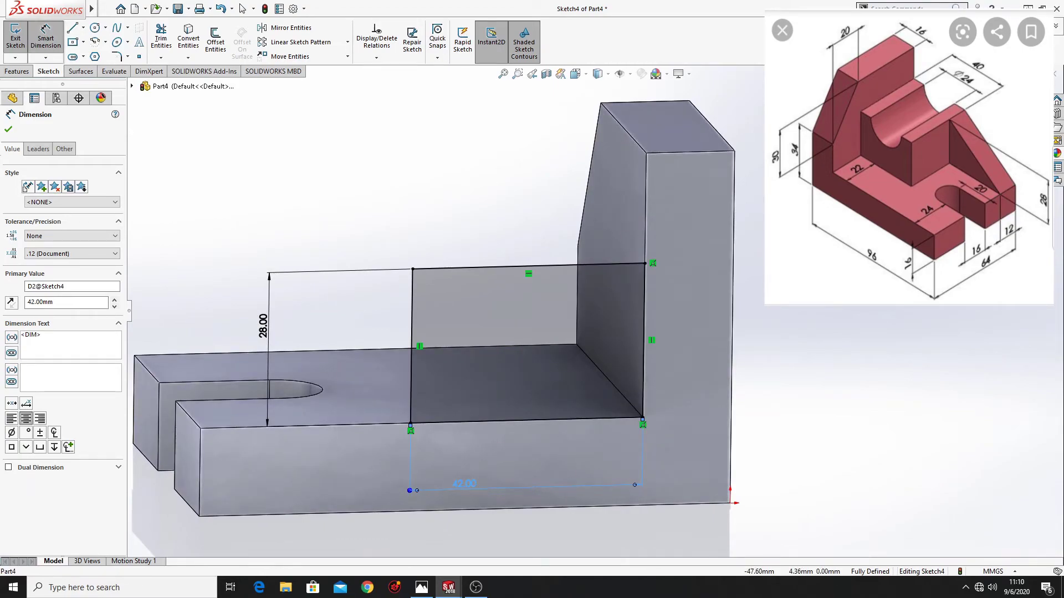
{"action": "double_click", "coordinate": [466, 484]}
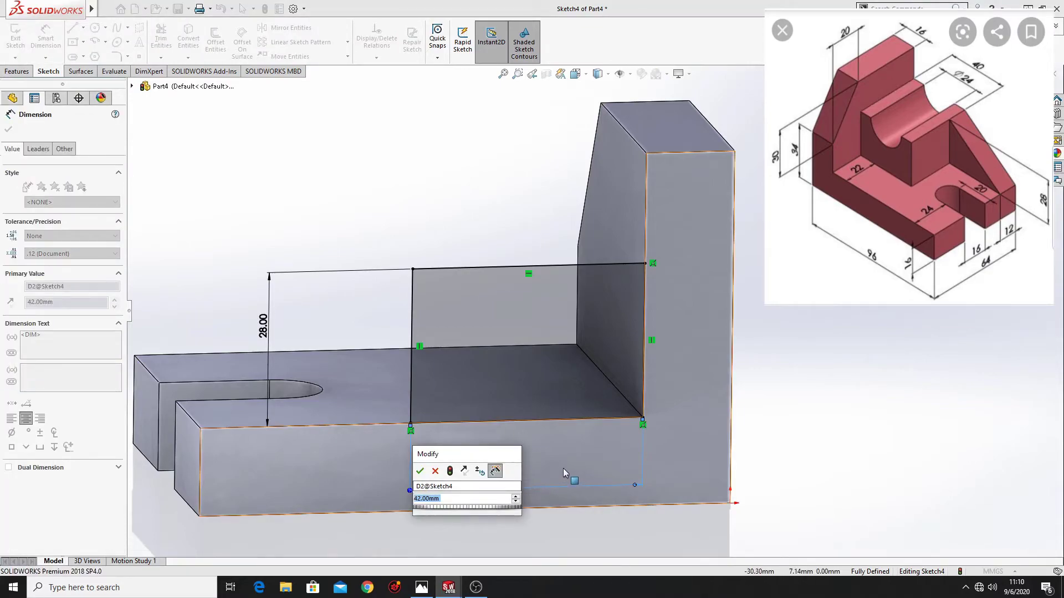
{"action": "type", "text": "42"}
{"action": "key", "text": "Return"}
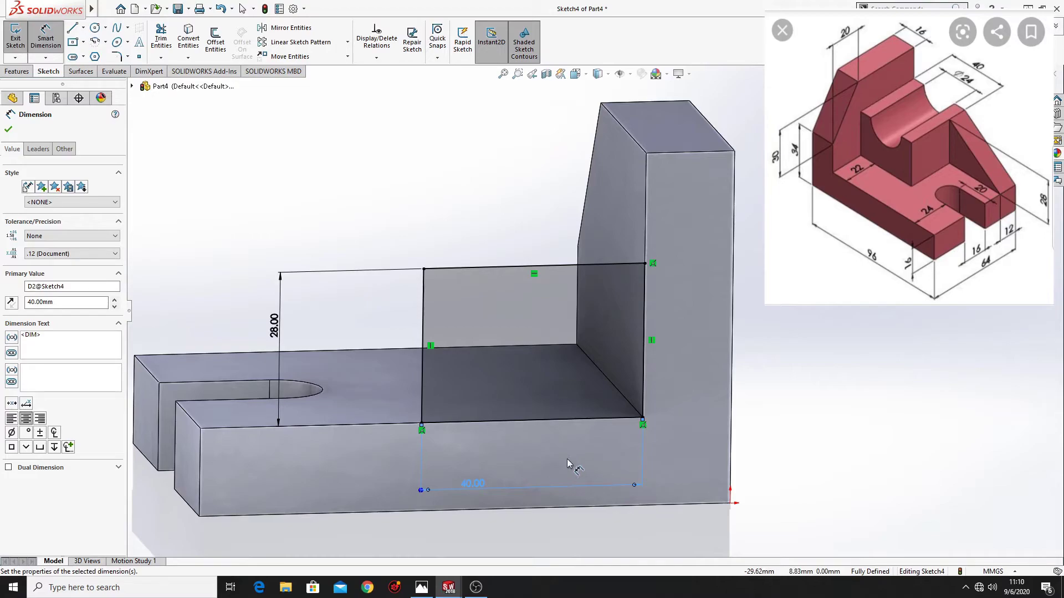
{"action": "middle_click_drag", "start_coordinate": [564, 445], "coordinate": [531, 441]}
Step: Draw a circle centred on the rectangle's top edge
{"action": "left_click", "coordinate": [94, 27]}
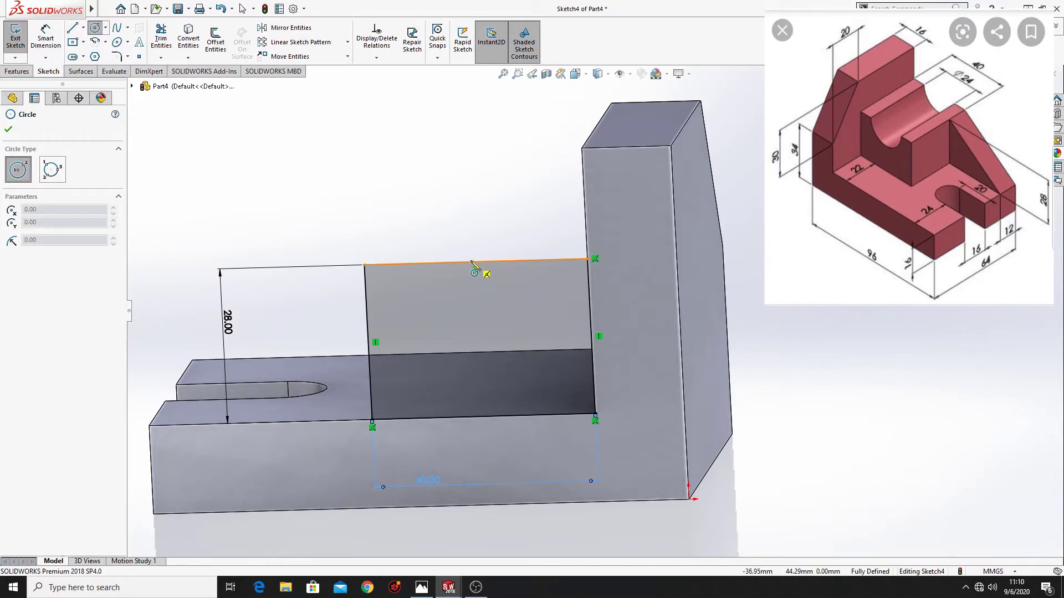
{"action": "left_click", "coordinate": [475, 262]}
{"action": "left_click", "coordinate": [519, 308]}
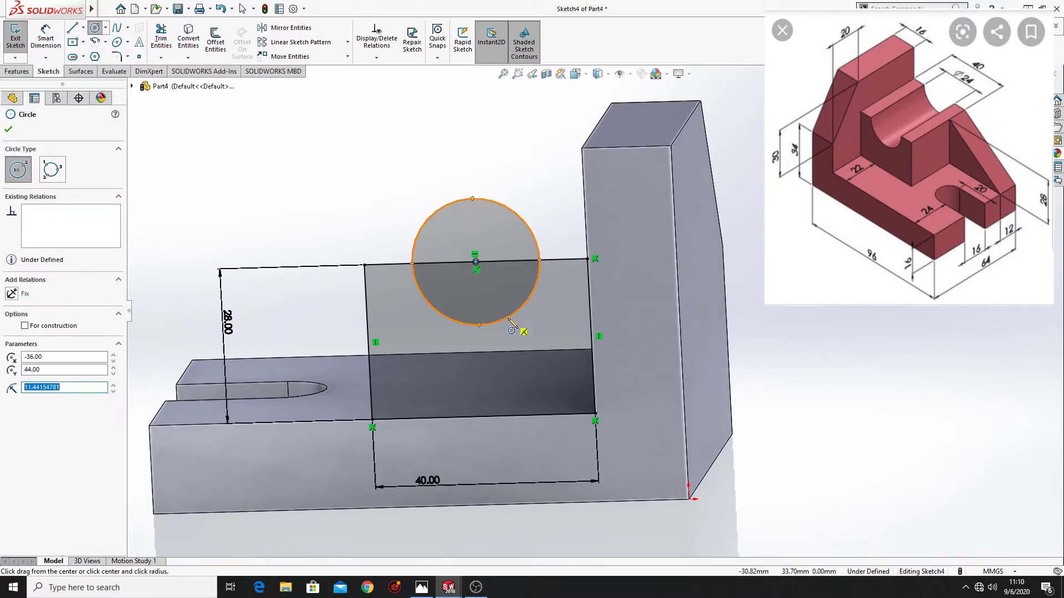
{"action": "right_click", "coordinate": [530, 152]}
{"action": "left_click", "coordinate": [547, 157]}
{"action": "middle_click_drag", "start_coordinate": [554, 166], "coordinate": [277, 99]}
Step: Set the circle's diameter dimension to 24 mm
{"action": "left_click", "coordinate": [46, 36]}
{"action": "left_click", "coordinate": [480, 213]}
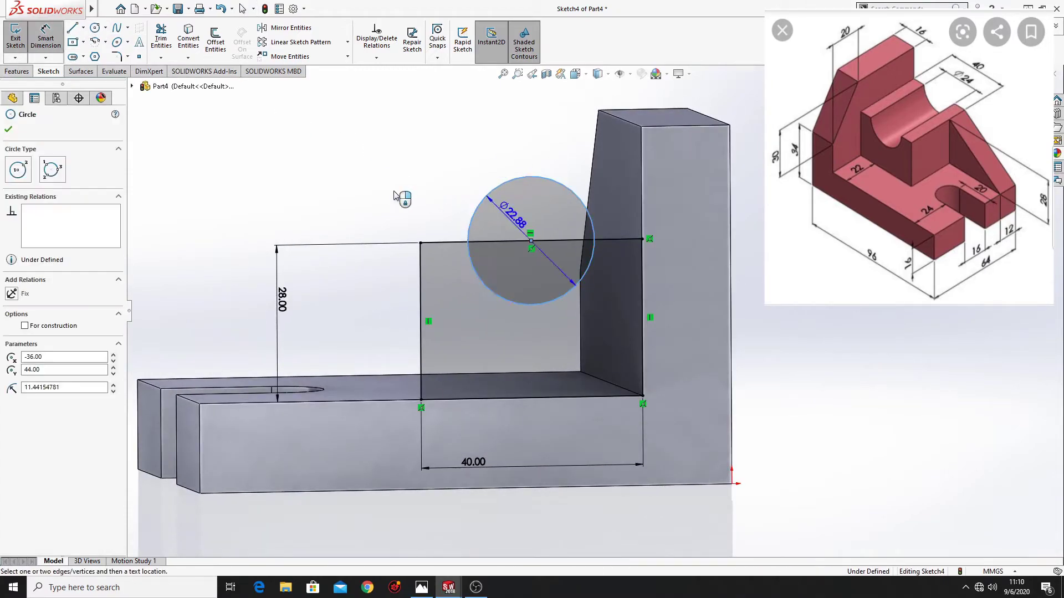
{"action": "left_click", "coordinate": [387, 191]}
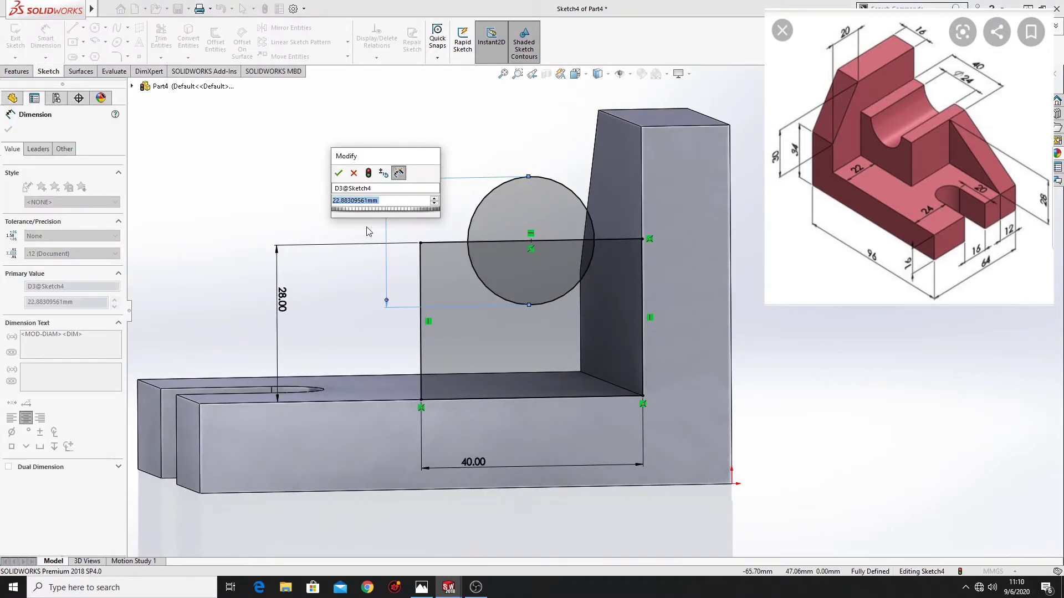
{"action": "type", "text": "24"}
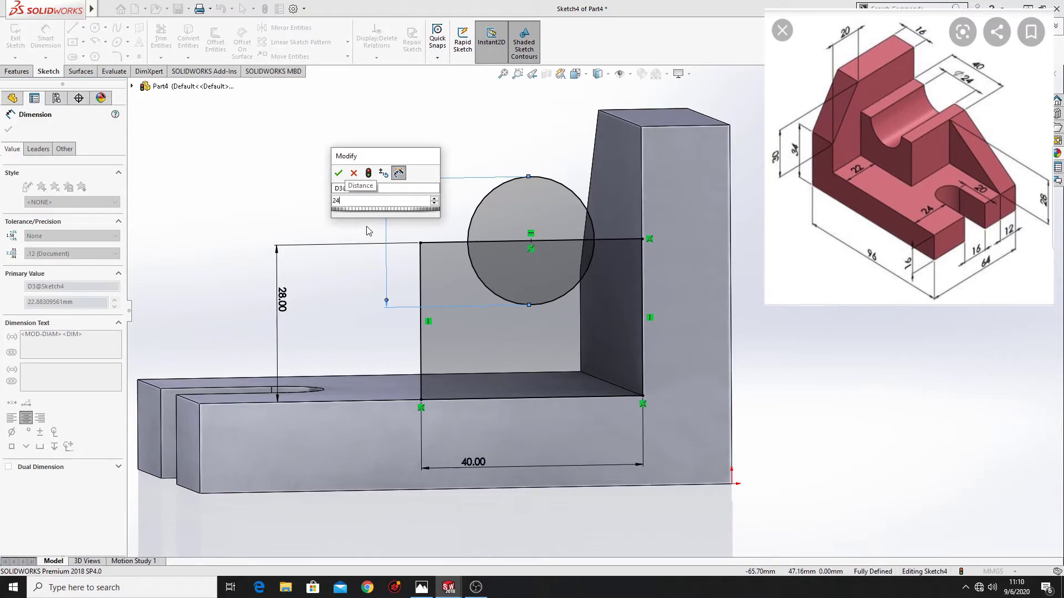
{"action": "key", "text": "Return"}
{"action": "right_click", "coordinate": [296, 183]}
{"action": "left_click", "coordinate": [307, 201]}
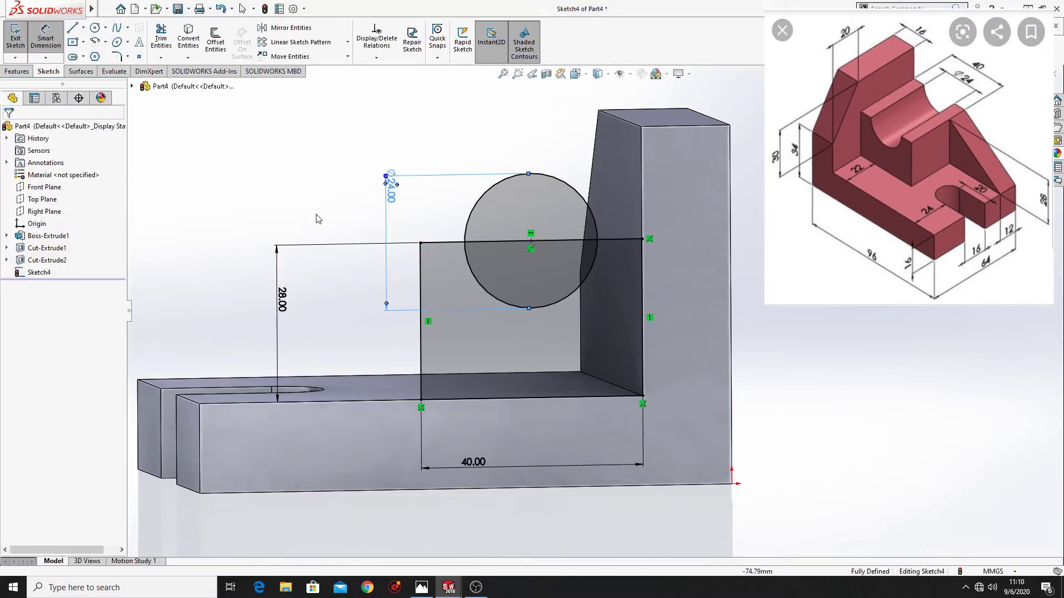
Step: Trim the circle's upper arc and the top line inside it, leaving the lower semicircle
{"action": "left_click", "coordinate": [161, 39]}
{"action": "left_click_drag", "start_coordinate": [457, 208], "coordinate": [500, 206]}
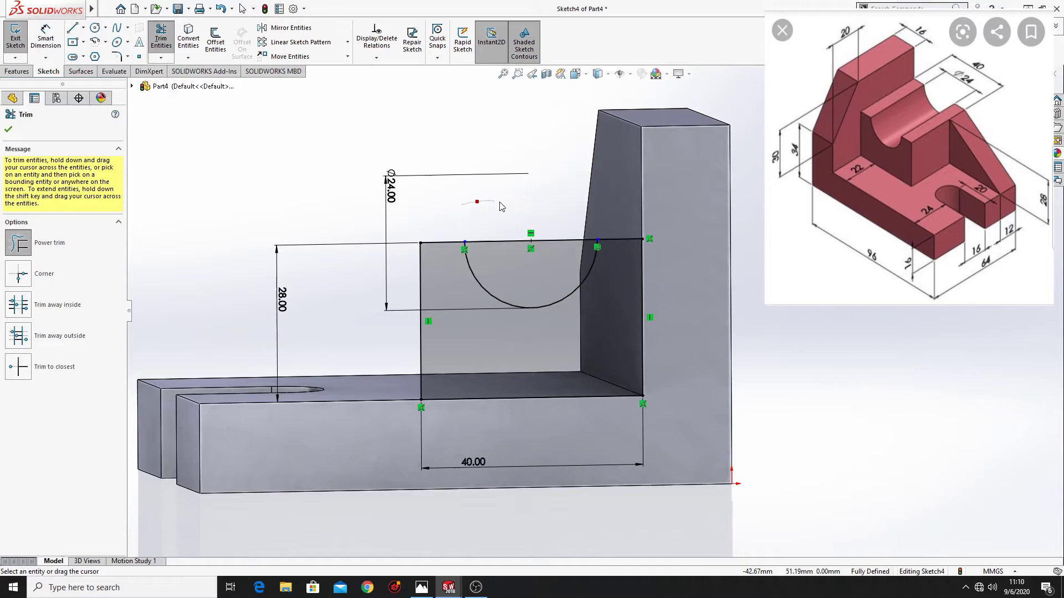
{"action": "middle_click_drag", "start_coordinate": [521, 221], "coordinate": [550, 226]}
{"action": "left_click_drag", "start_coordinate": [566, 221], "coordinate": [506, 227]}
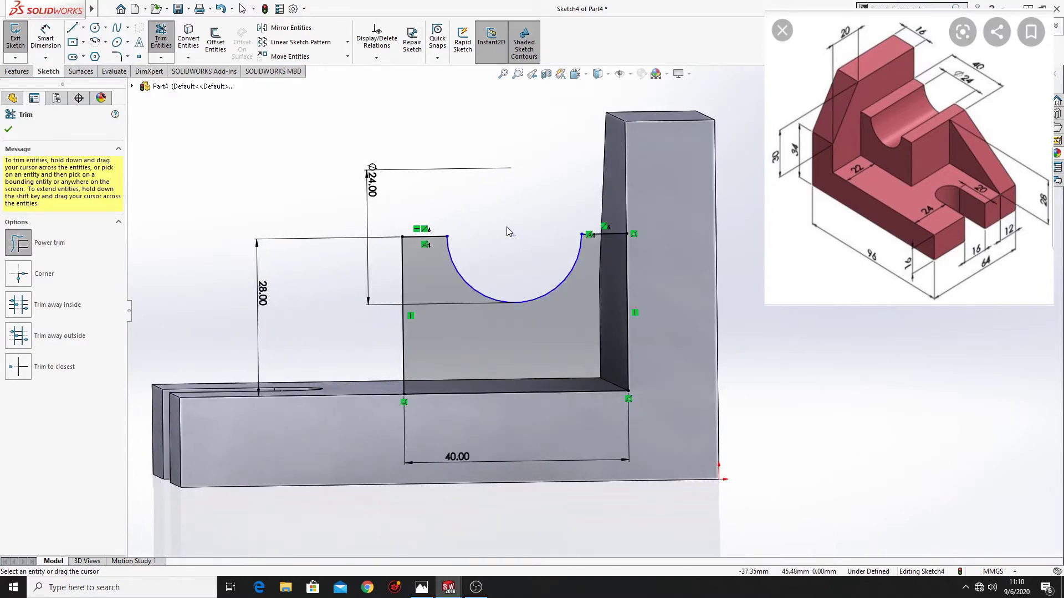
{"action": "right_click", "coordinate": [556, 143]}
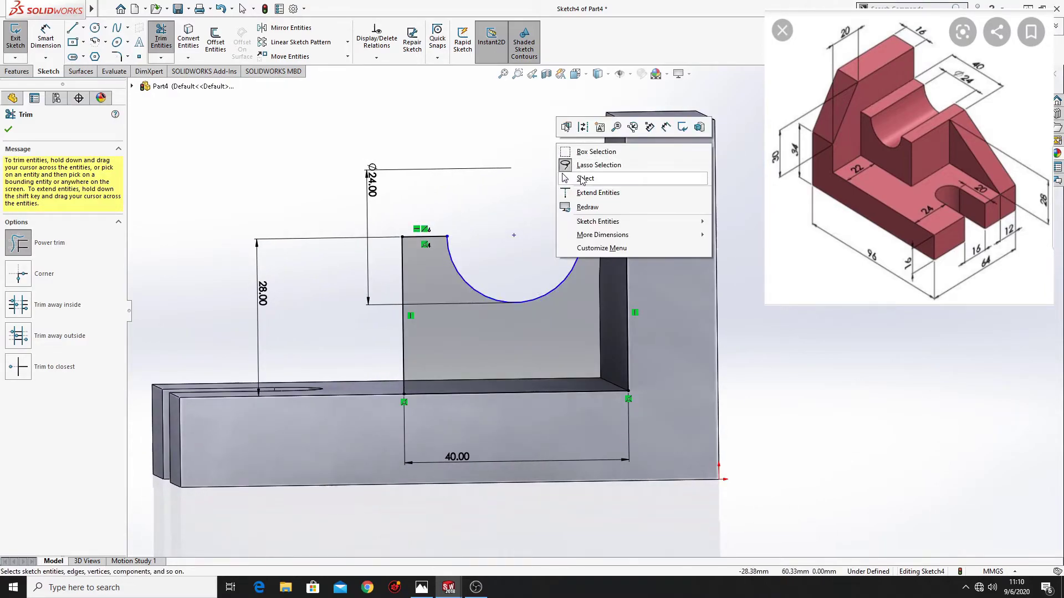
{"action": "left_click", "coordinate": [576, 165]}
{"action": "middle_click_drag", "start_coordinate": [545, 209], "coordinate": [502, 207], "text": "ctrl"}
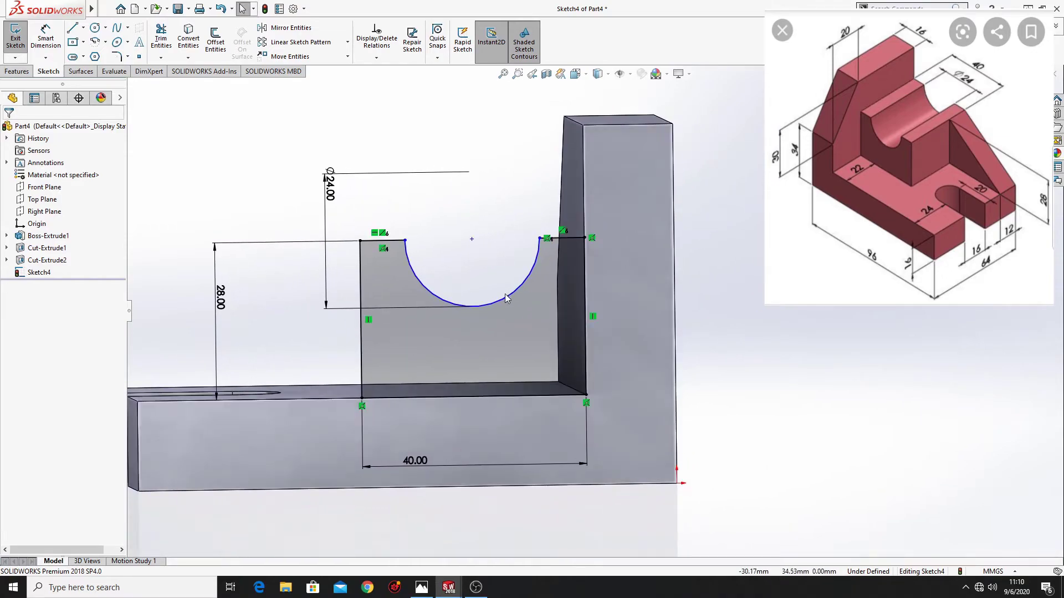
Step: Add a horizontal relation between the arc's centre and its right endpoint
{"action": "left_click", "coordinate": [472, 240]}
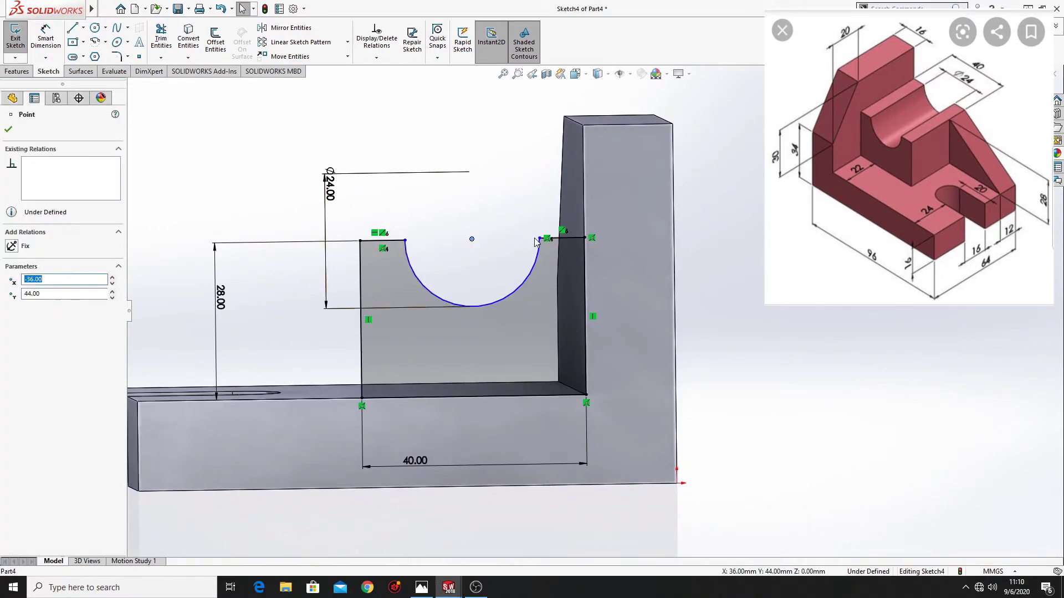
{"action": "left_click", "coordinate": [540, 238], "text": "ctrl"}
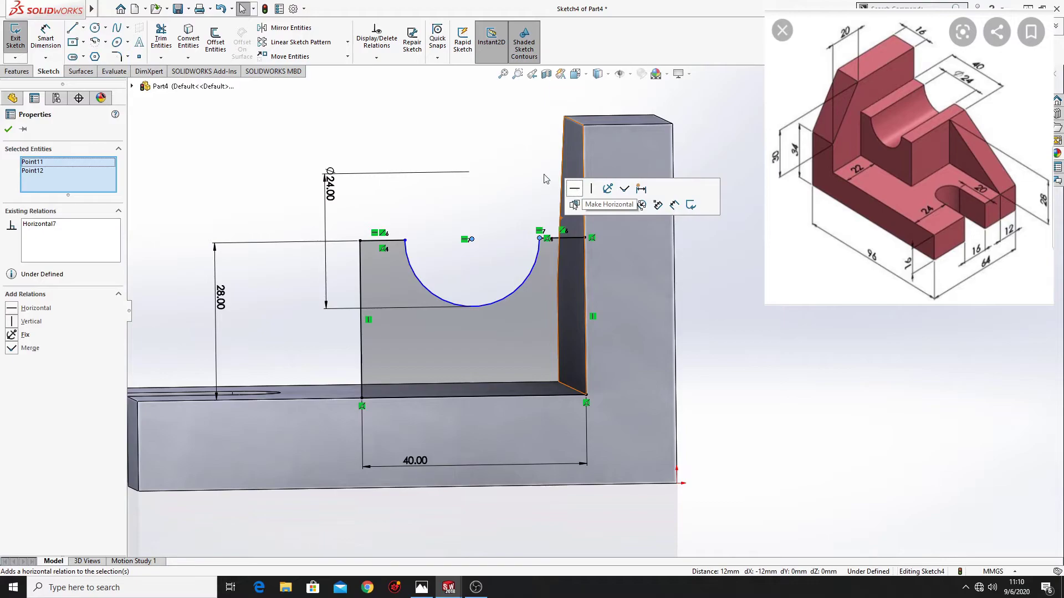
{"action": "left_click", "coordinate": [576, 190]}
{"action": "mouse_move", "coordinate": [470, 243]}
{"action": "left_mouse_down"}
{"action": "mouse_move", "coordinate": [475, 261]}
{"action": "mouse_move", "coordinate": [482, 247]}
{"action": "mouse_move", "coordinate": [486, 259]}
{"action": "mouse_move", "coordinate": [480, 250]}
{"action": "left_mouse_up"}
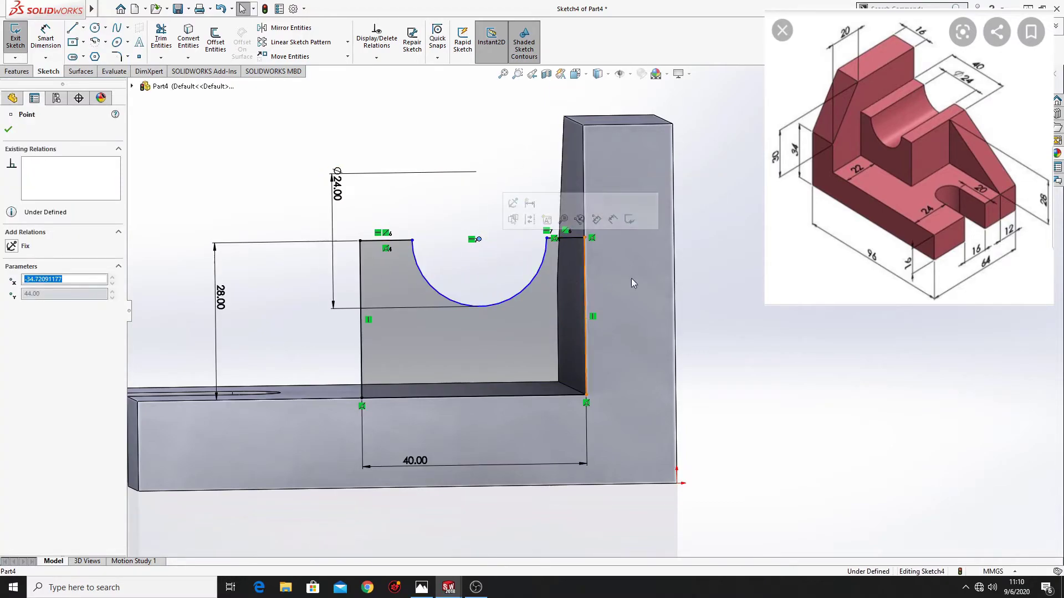
Step: Draw a centreline from the base edge's midpoint to the arc centre and make it vertical
{"action": "left_click", "coordinate": [83, 27]}
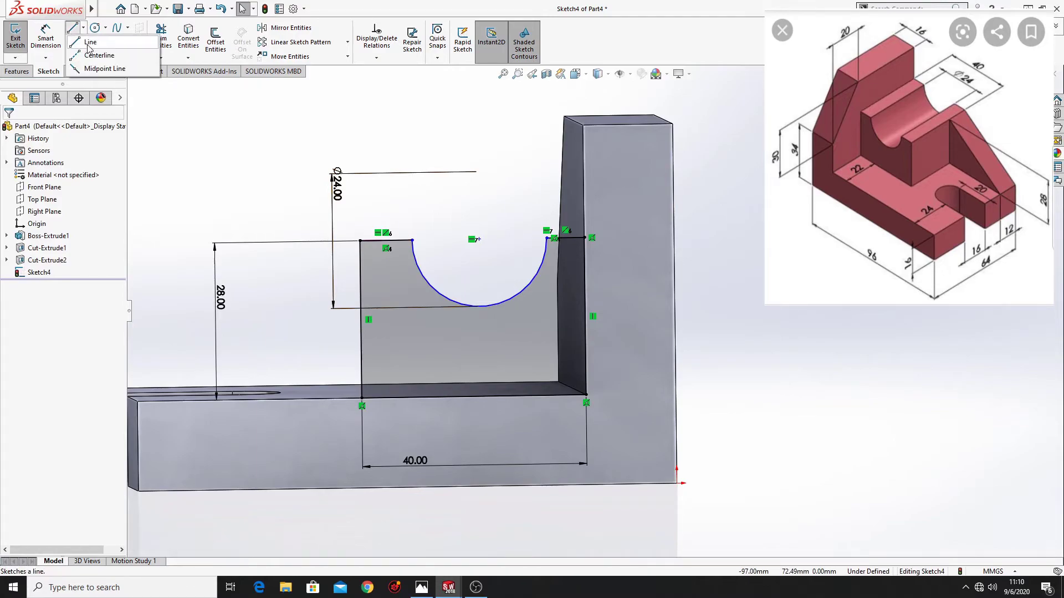
{"action": "left_click", "coordinate": [99, 67]}
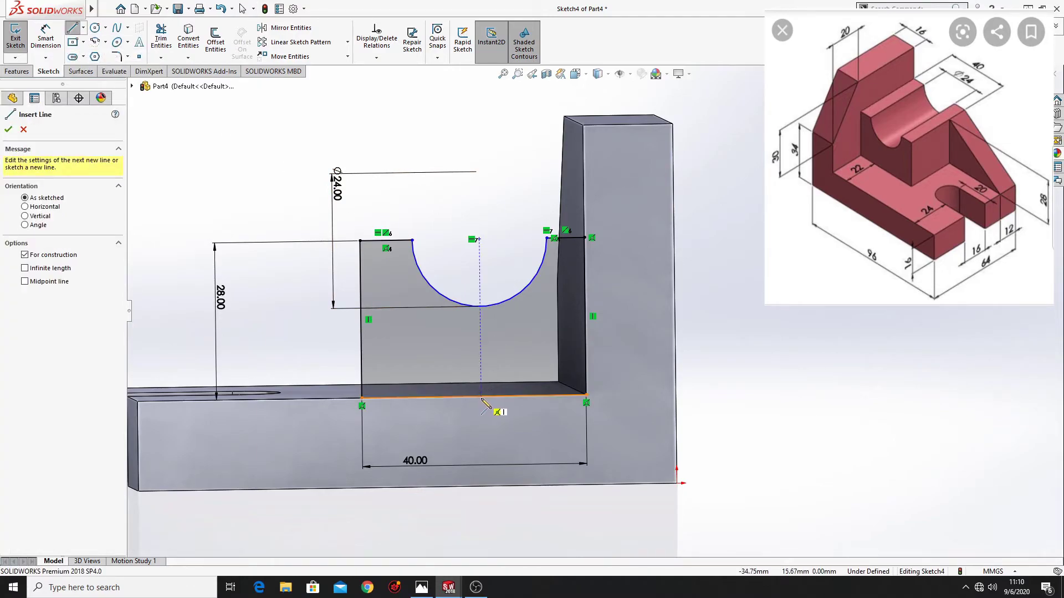
{"action": "left_click", "coordinate": [474, 397]}
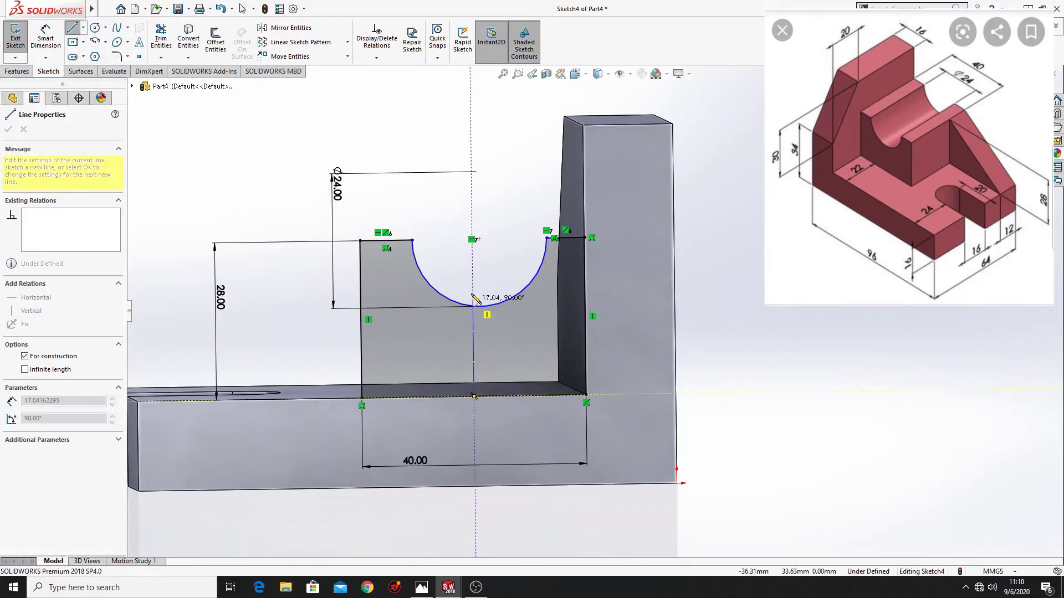
{"action": "left_click", "coordinate": [479, 239]}
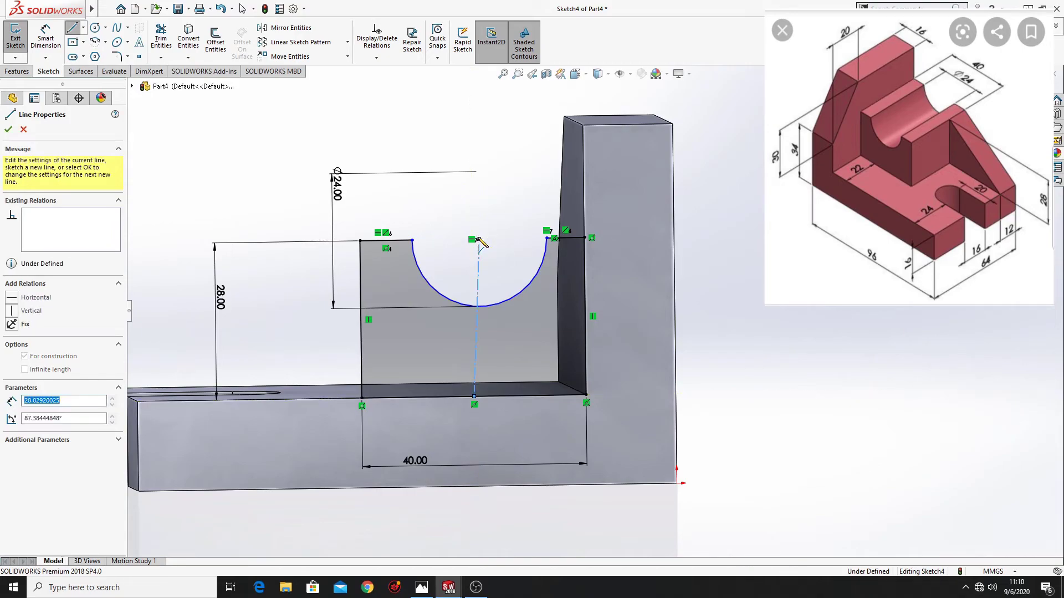
{"action": "right_click", "coordinate": [521, 156]}
{"action": "left_click", "coordinate": [530, 167]}
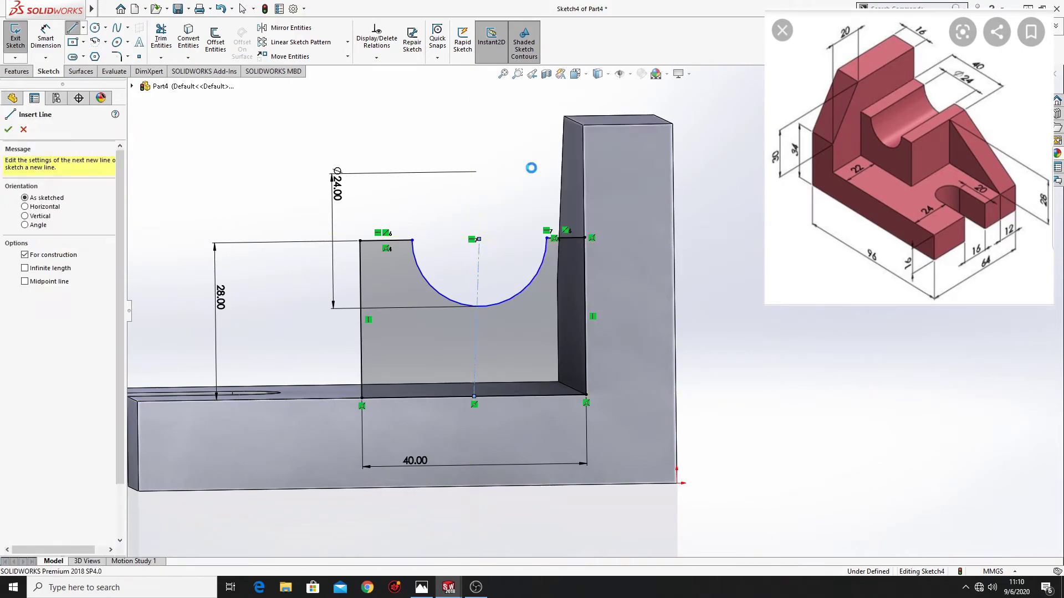
{"action": "left_click", "coordinate": [480, 267]}
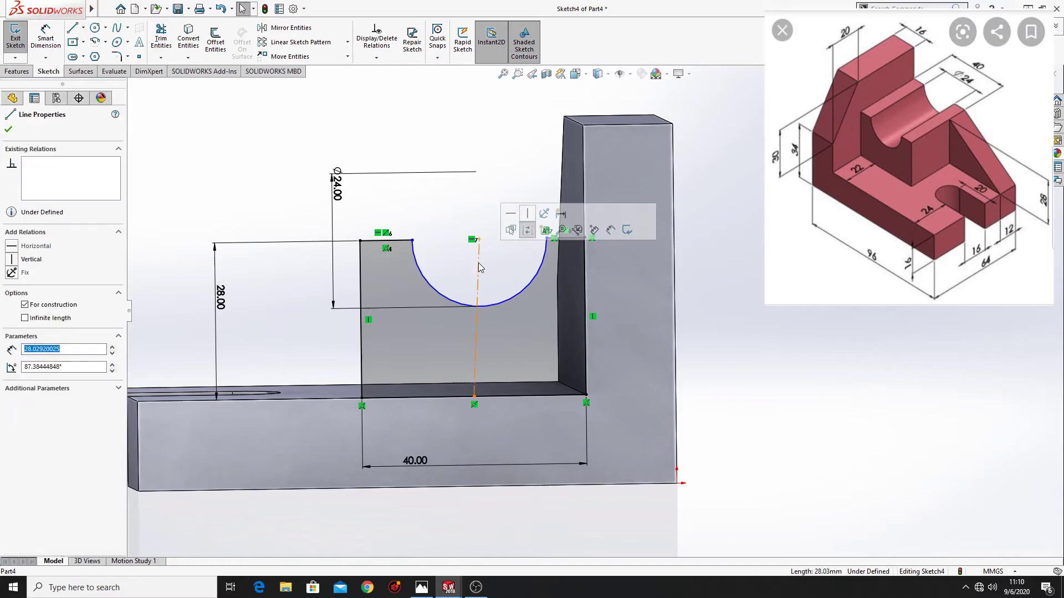
{"action": "left_click", "coordinate": [528, 213]}
{"action": "key", "text": "Escape"}
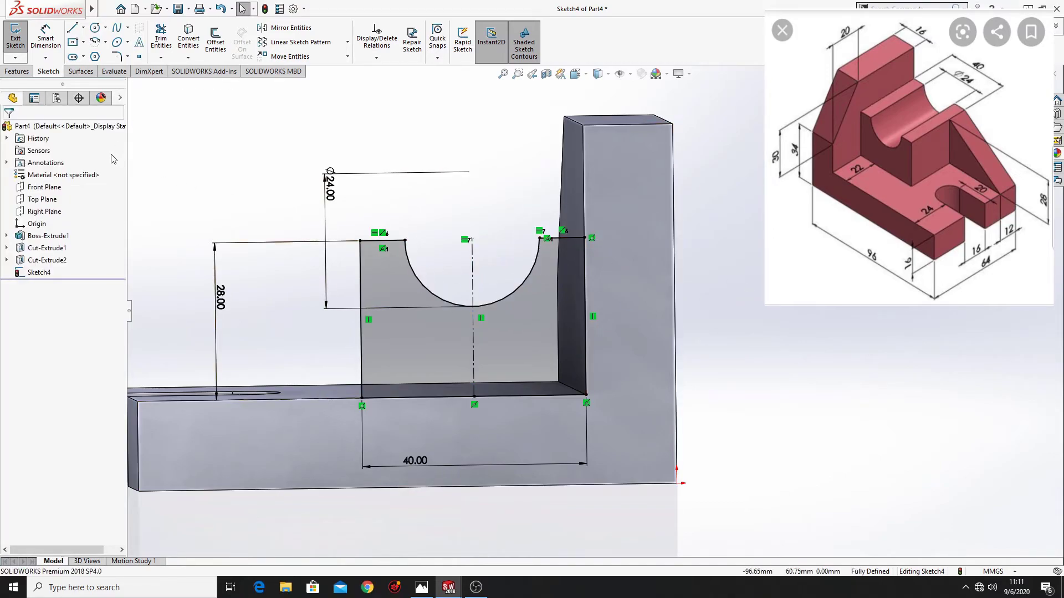
Step: Extrude the cradle profile in reverse, ending at a 22 mm Offset From Surface, as Boss-Extrude2
{"action": "left_click", "coordinate": [17, 71]}
{"action": "left_click", "coordinate": [20, 39]}
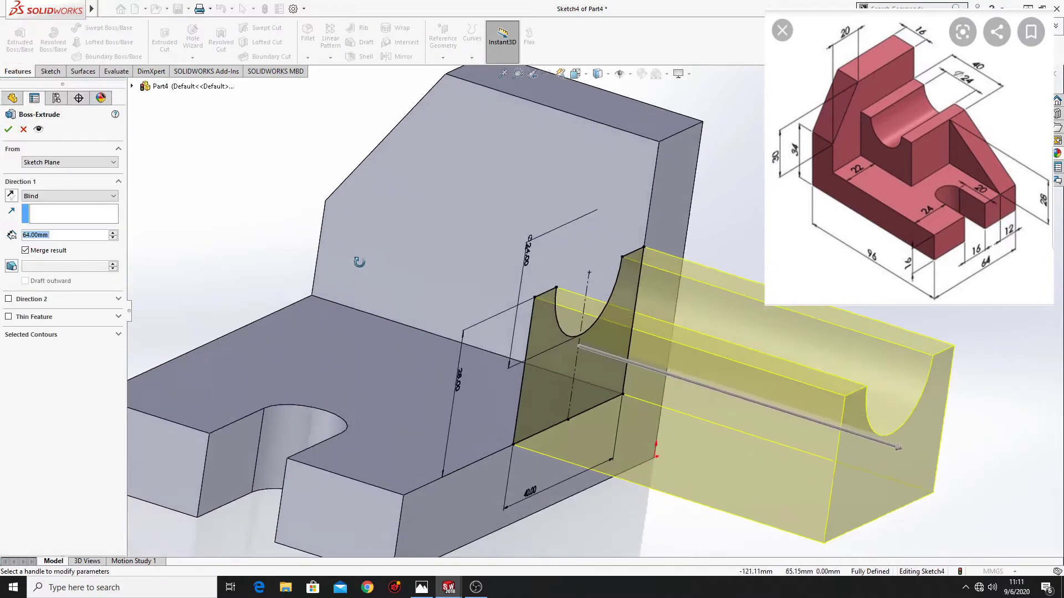
{"action": "middle_click_drag", "start_coordinate": [356, 257], "coordinate": [365, 288]}
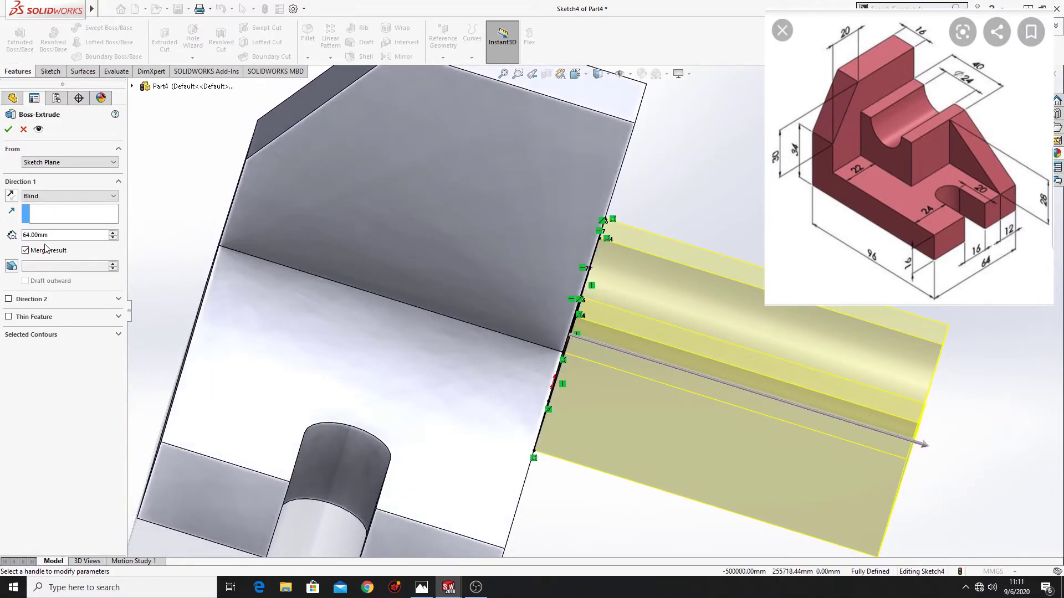
{"action": "left_click", "coordinate": [11, 196]}
{"action": "left_click", "coordinate": [59, 196]}
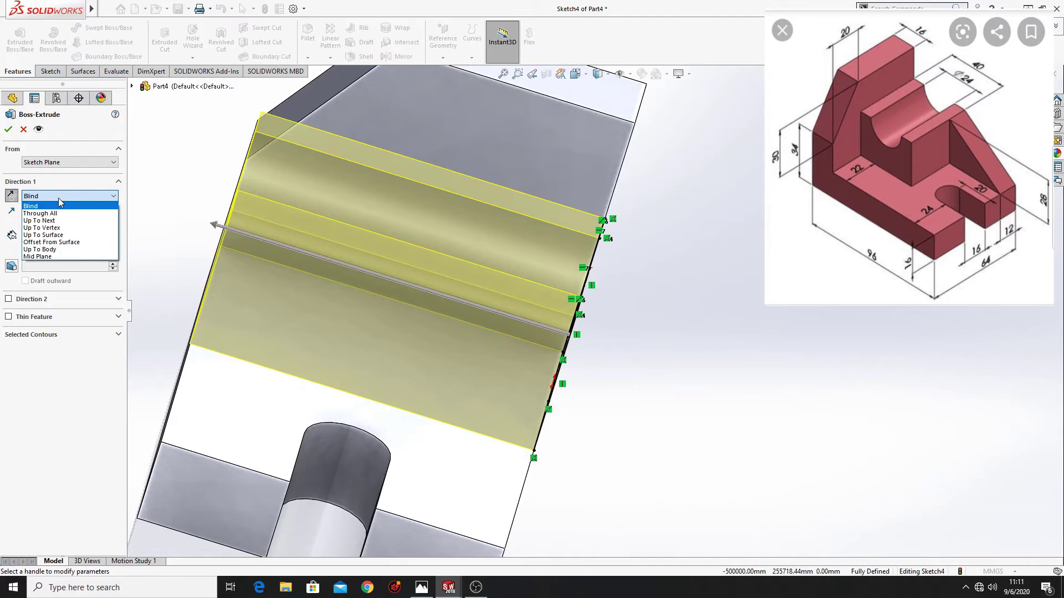
{"action": "left_click", "coordinate": [63, 247]}
{"action": "middle_click_drag", "start_coordinate": [184, 294], "coordinate": [215, 325]}
{"action": "left_click", "coordinate": [184, 319]}
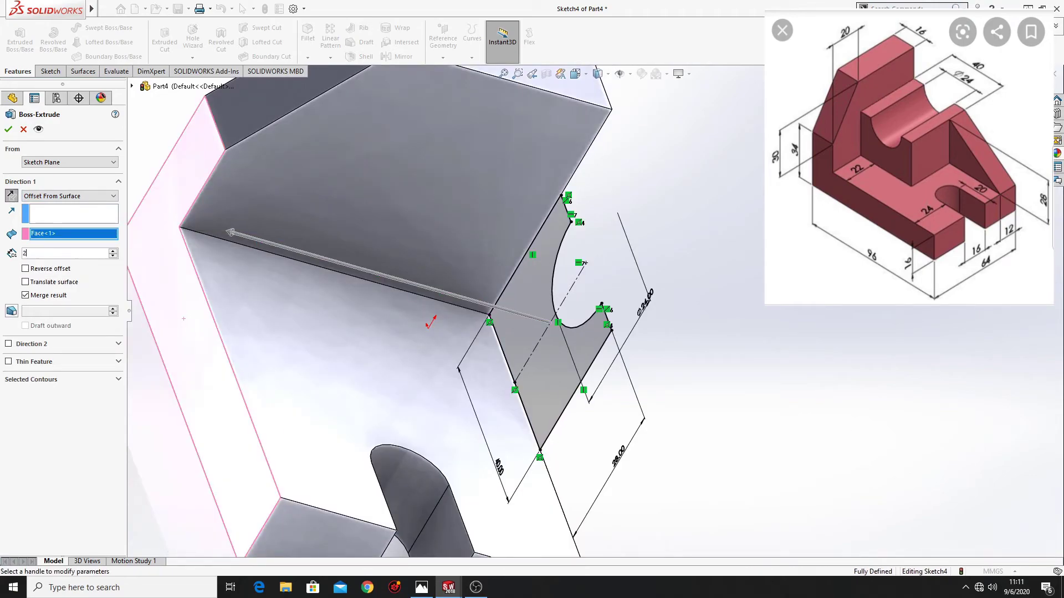
{"action": "type", "text": "22"}
{"action": "key", "text": "Return"}
{"action": "middle_click_drag", "start_coordinate": [233, 310], "coordinate": [266, 297]}
{"action": "left_click", "coordinate": [7, 132]}
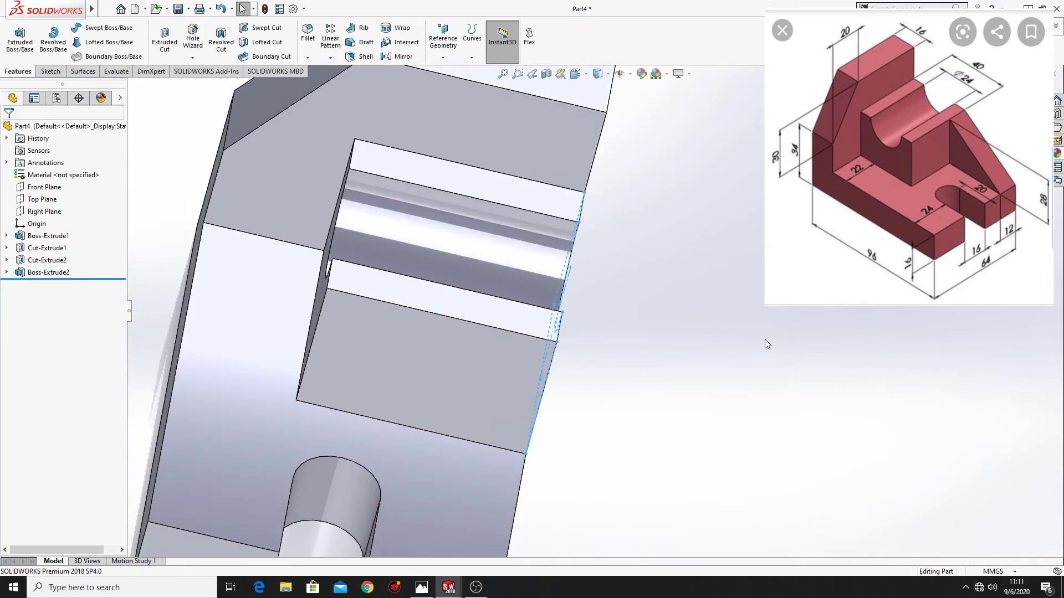
{"action": "middle_click_drag", "start_coordinate": [765, 339], "coordinate": [376, 447]}
Step: Sketch a triangle on the base top from the block's corner to the base's left corner
{"action": "left_click", "coordinate": [392, 367]}
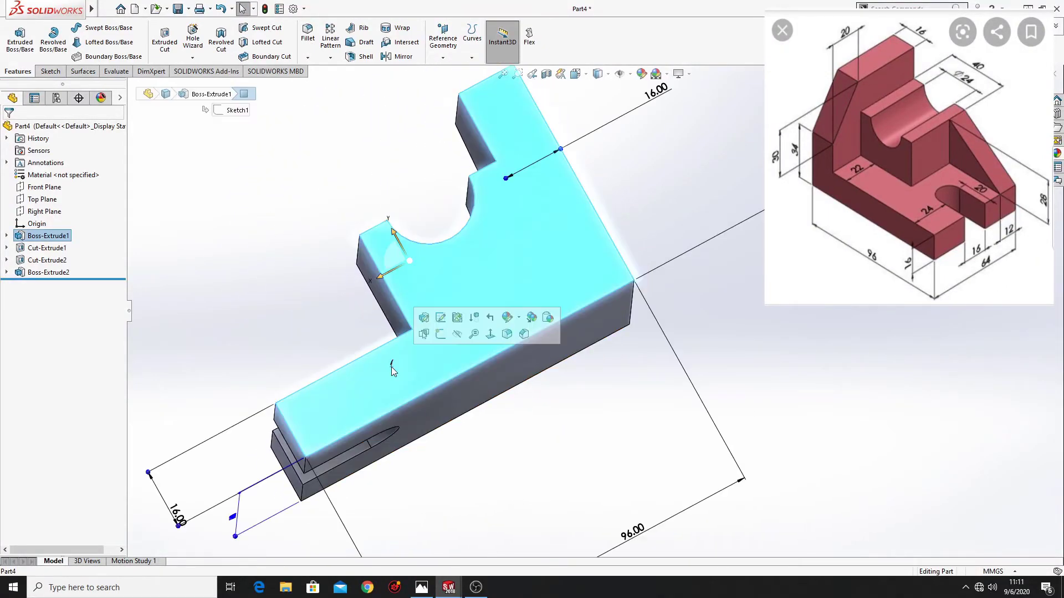
{"action": "left_click", "coordinate": [441, 344]}
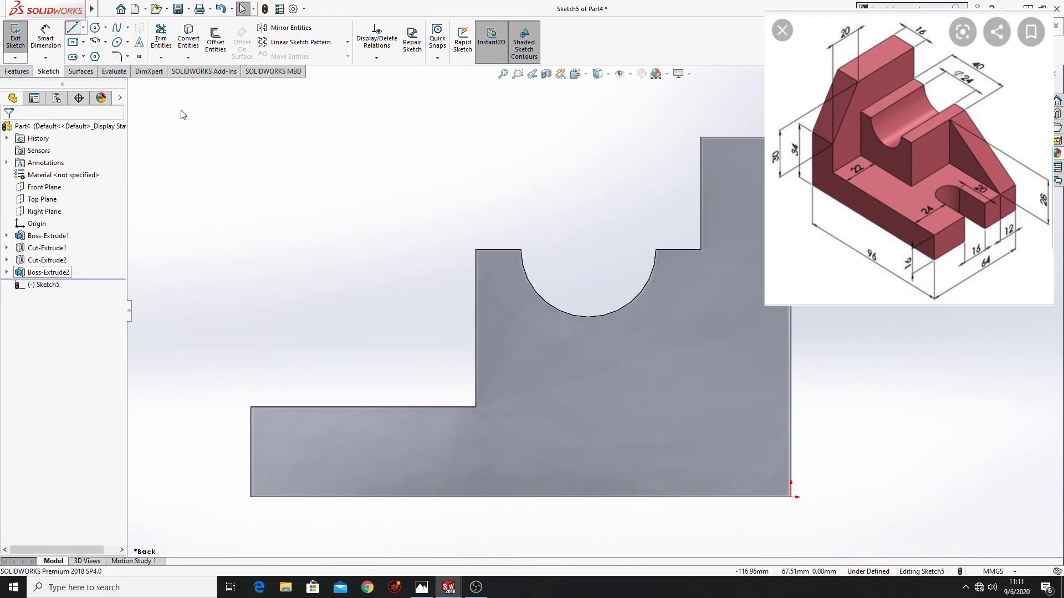
{"action": "left_click", "coordinate": [475, 251]}
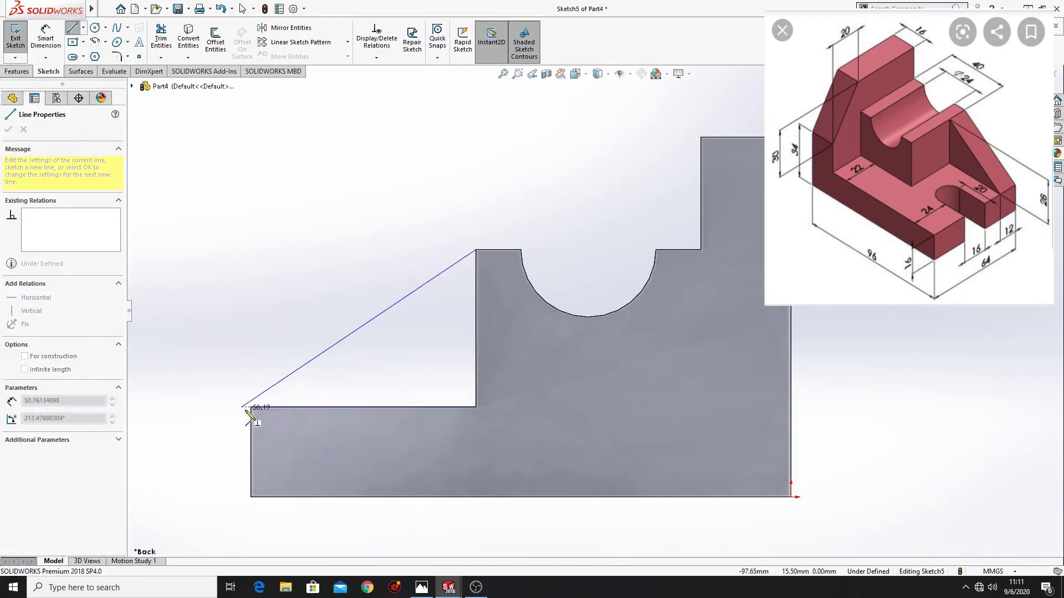
{"action": "left_click", "coordinate": [251, 408]}
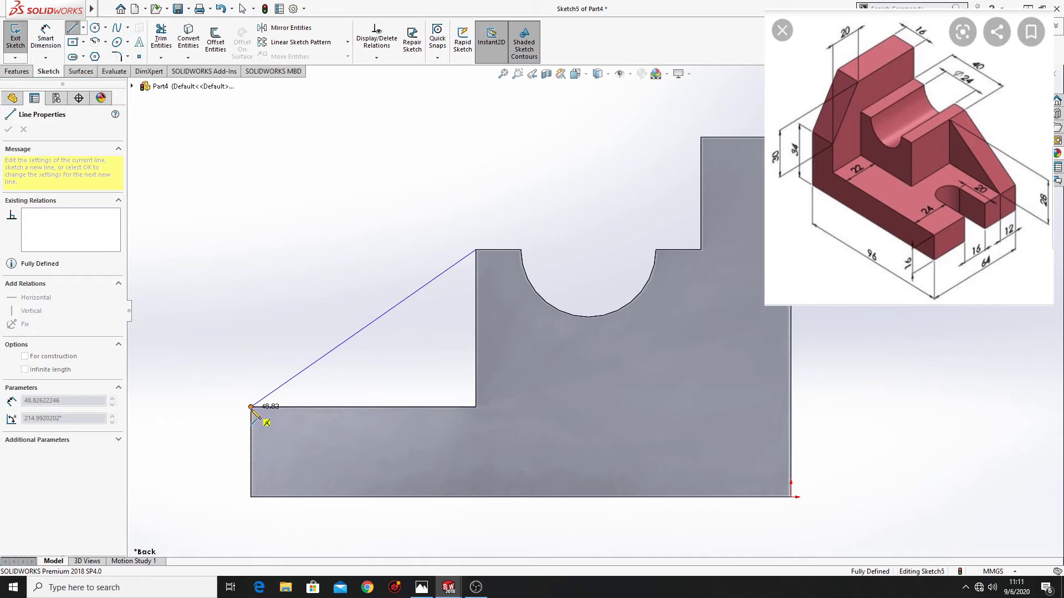
{"action": "left_click", "coordinate": [475, 407]}
{"action": "left_click", "coordinate": [475, 251]}
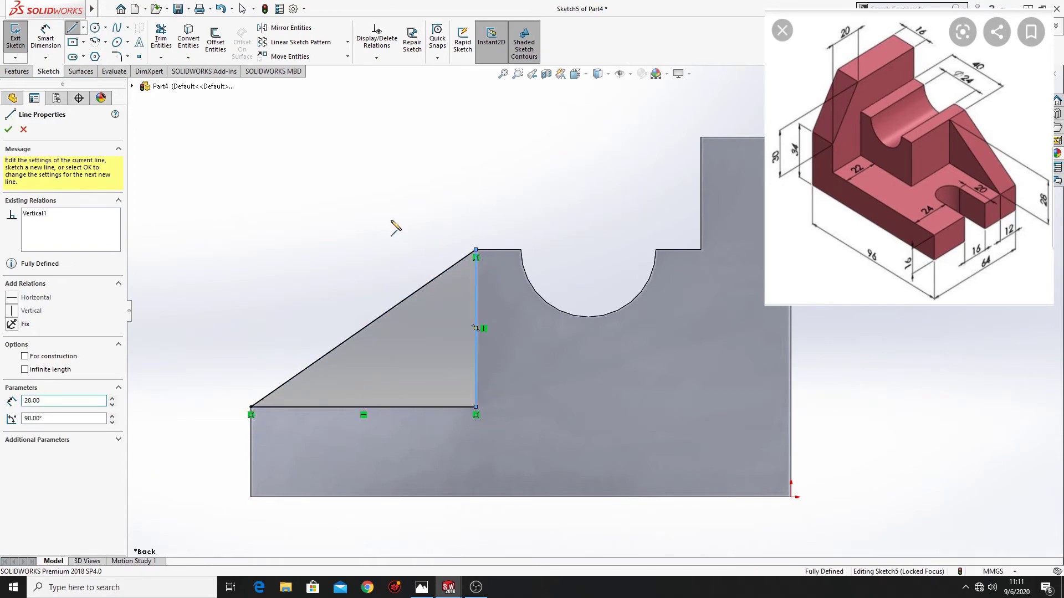
{"action": "key", "text": "Escape"}
Step: Extrude the triangle 12 mm in the reversed direction to form the rib
{"action": "left_click", "coordinate": [25, 72]}
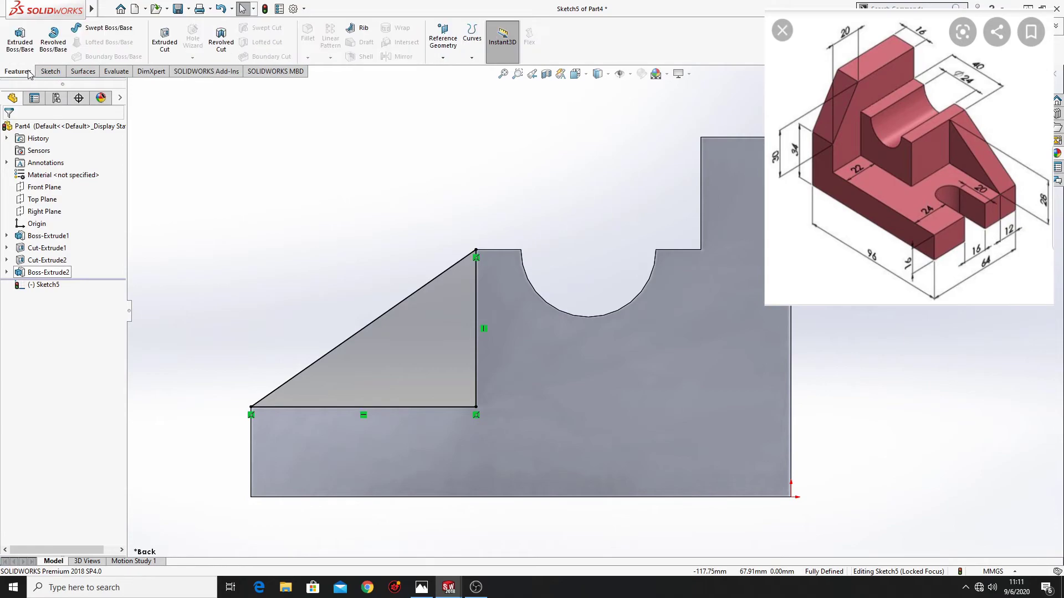
{"action": "left_click", "coordinate": [19, 36]}
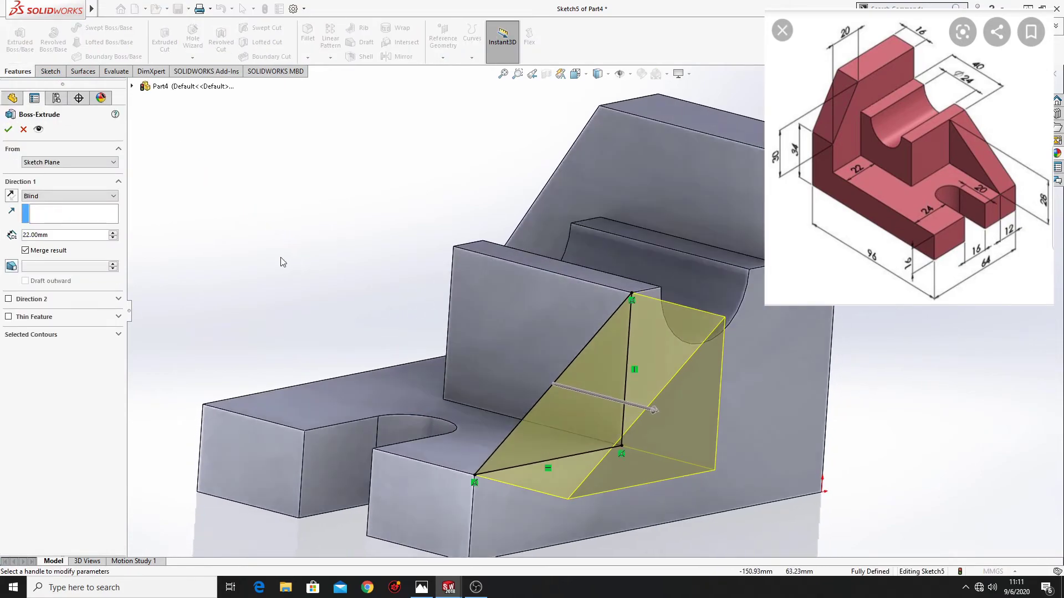
{"action": "left_click", "coordinate": [13, 198]}
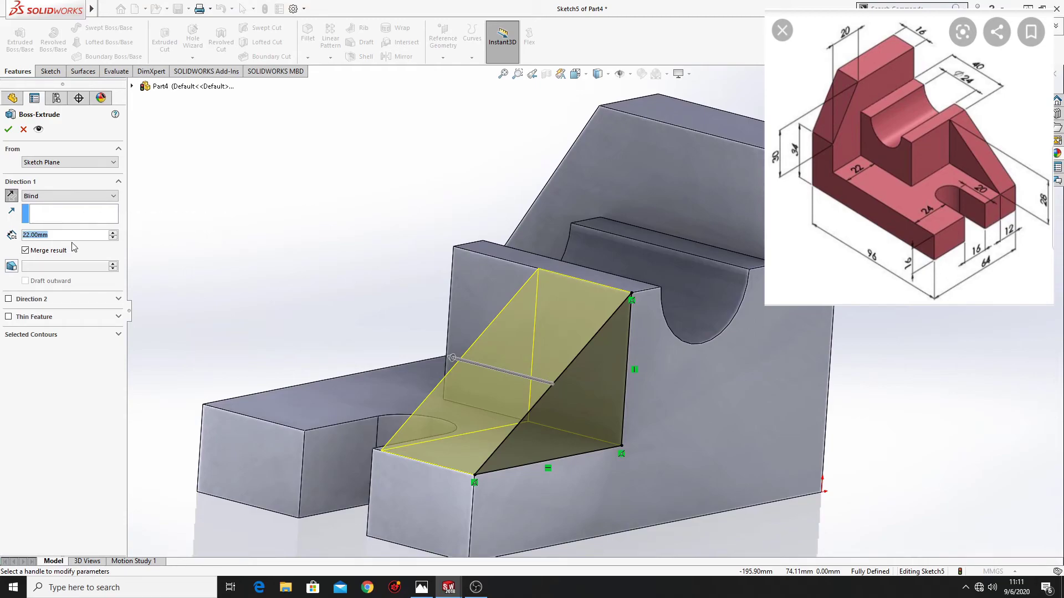
{"action": "type", "text": "12"}
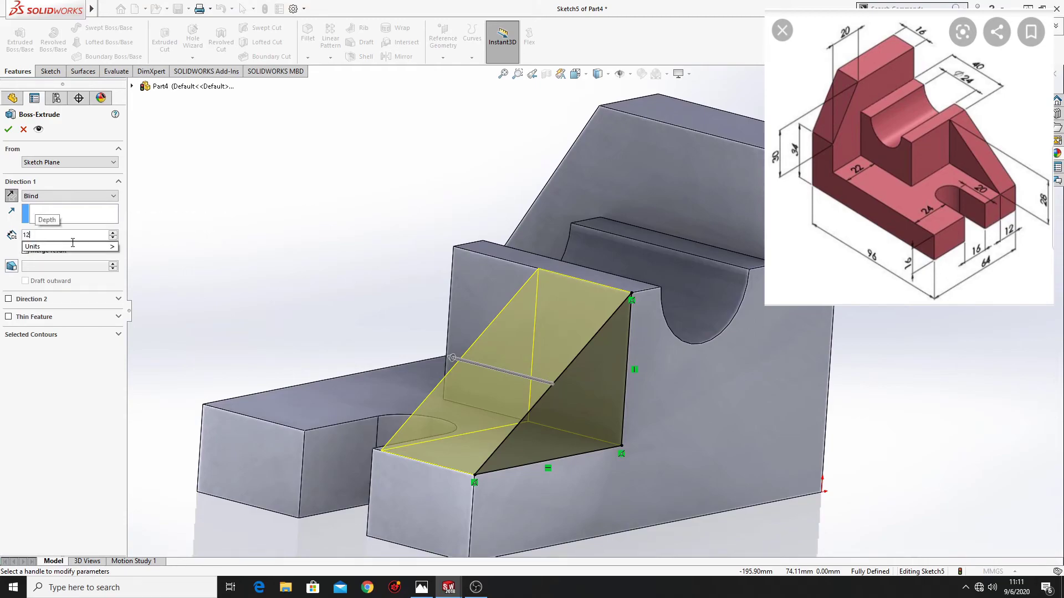
{"action": "key", "text": "Return"}
{"action": "left_click", "coordinate": [7, 130]}
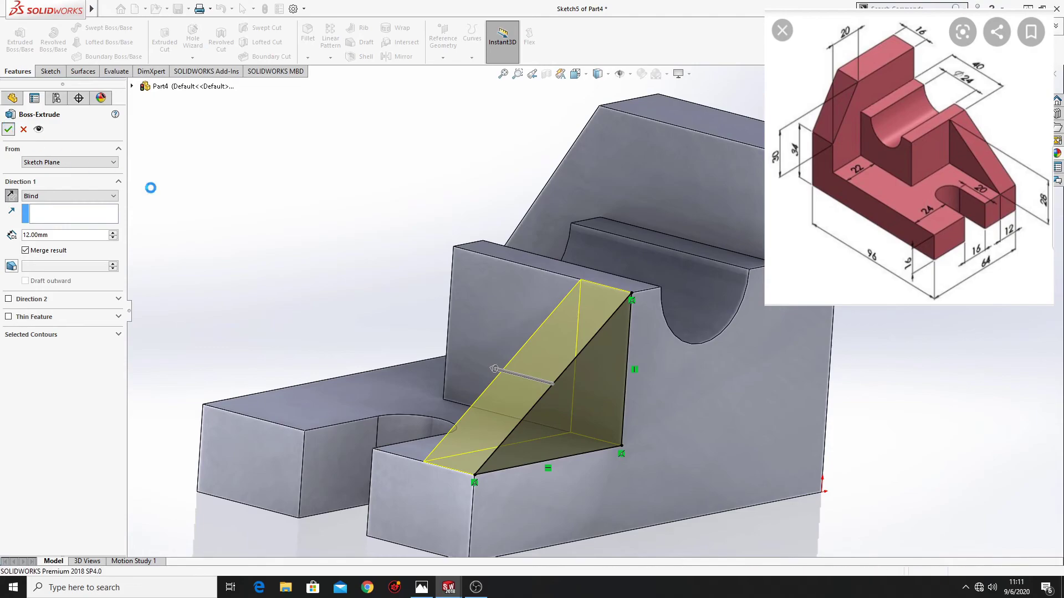
{"action": "middle_click_drag", "start_coordinate": [278, 231], "coordinate": [274, 401]}
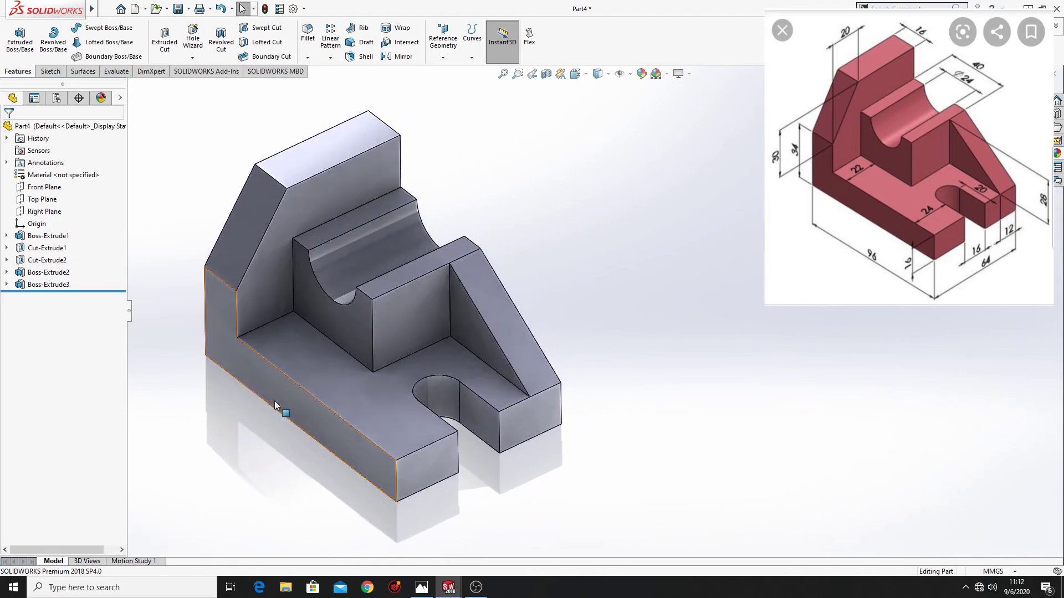
Step: Apply a red appearance (RGB 255, 0, 0) to the whole bracket body
{"action": "right_click", "coordinate": [338, 385]}
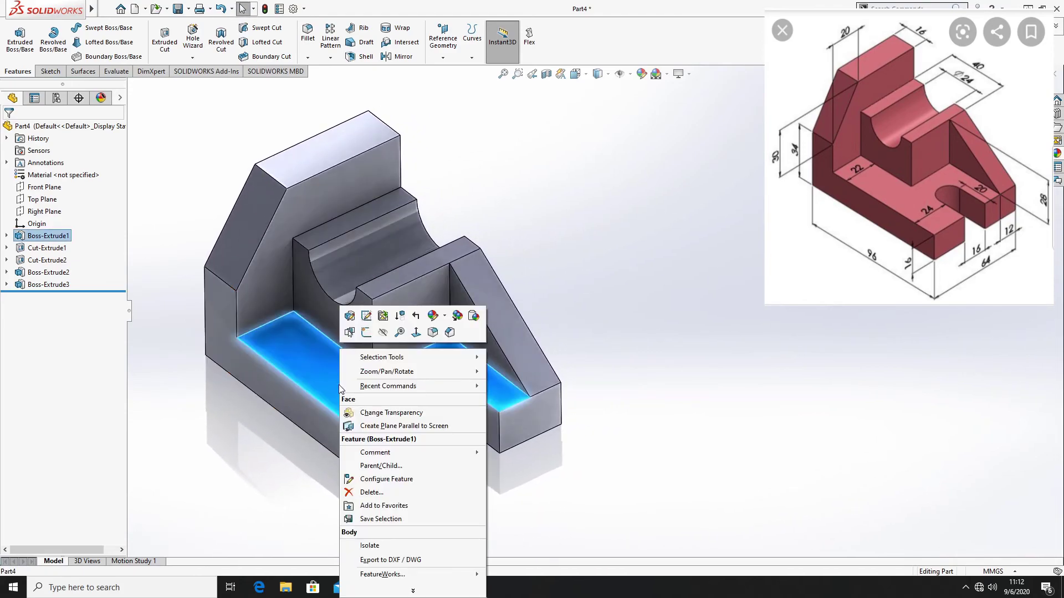
{"action": "left_click", "coordinate": [433, 316]}
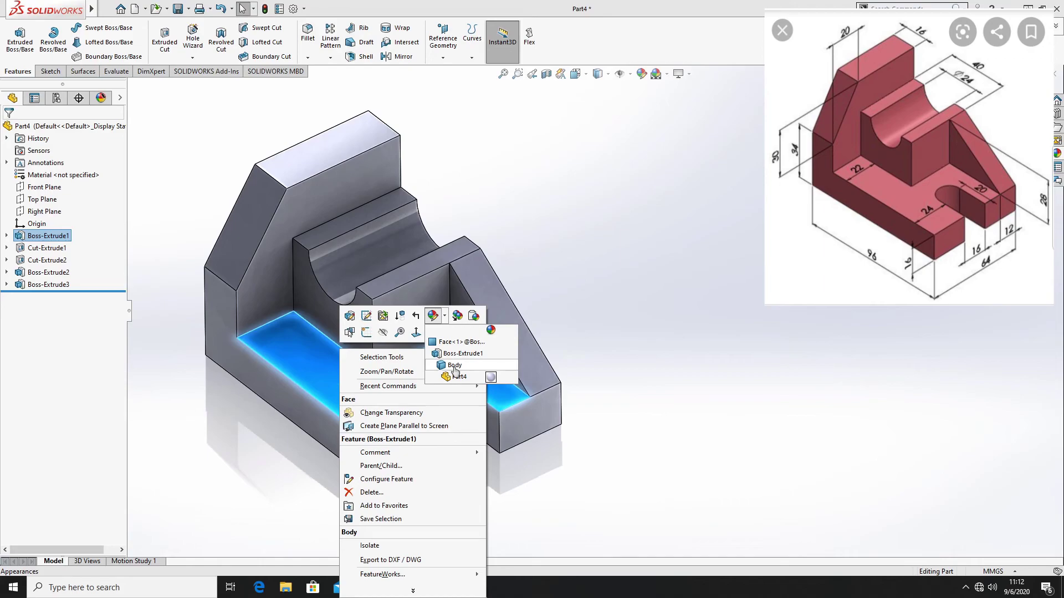
{"action": "left_click", "coordinate": [455, 366]}
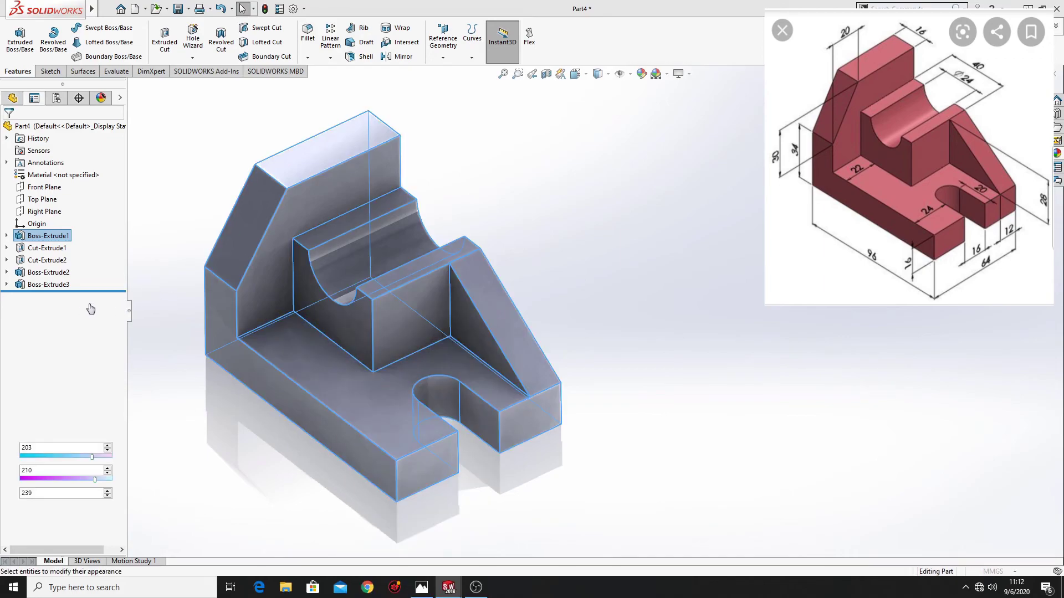
{"action": "left_click", "coordinate": [36, 360]}
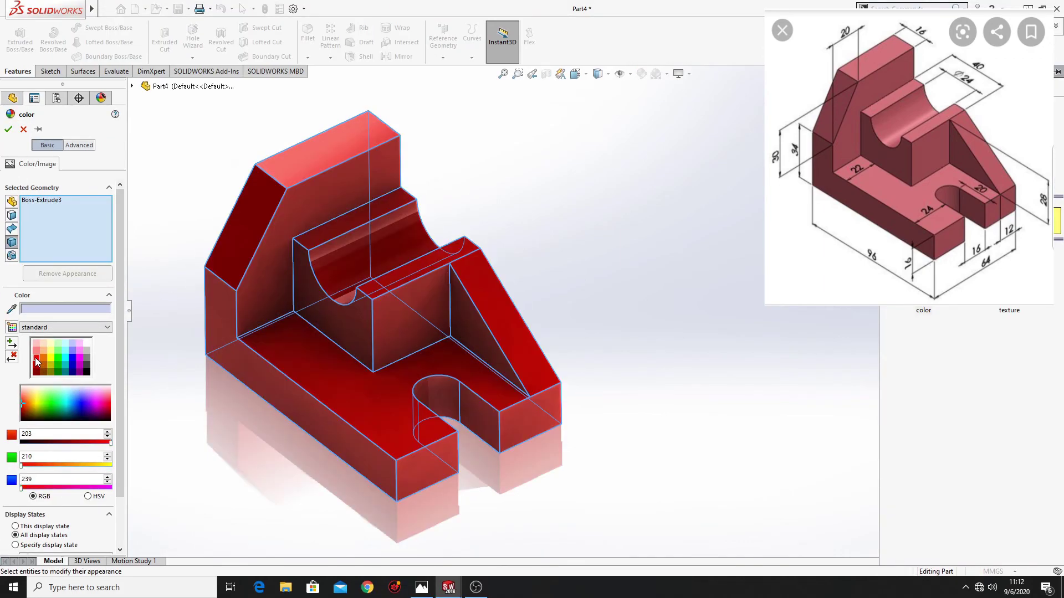
{"action": "left_click", "coordinate": [37, 364]}
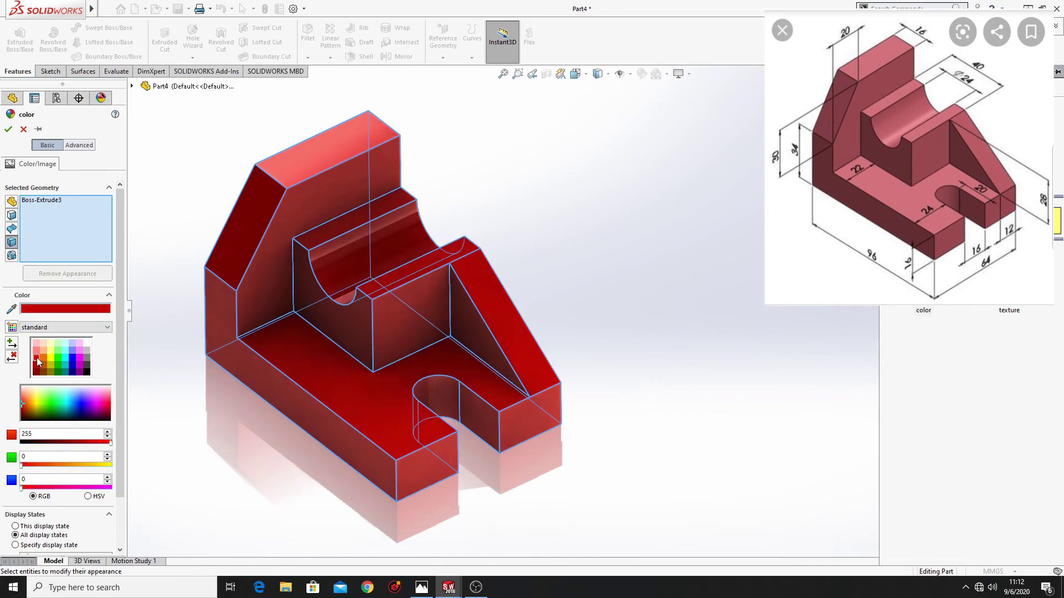
{"action": "left_click", "coordinate": [9, 130]}
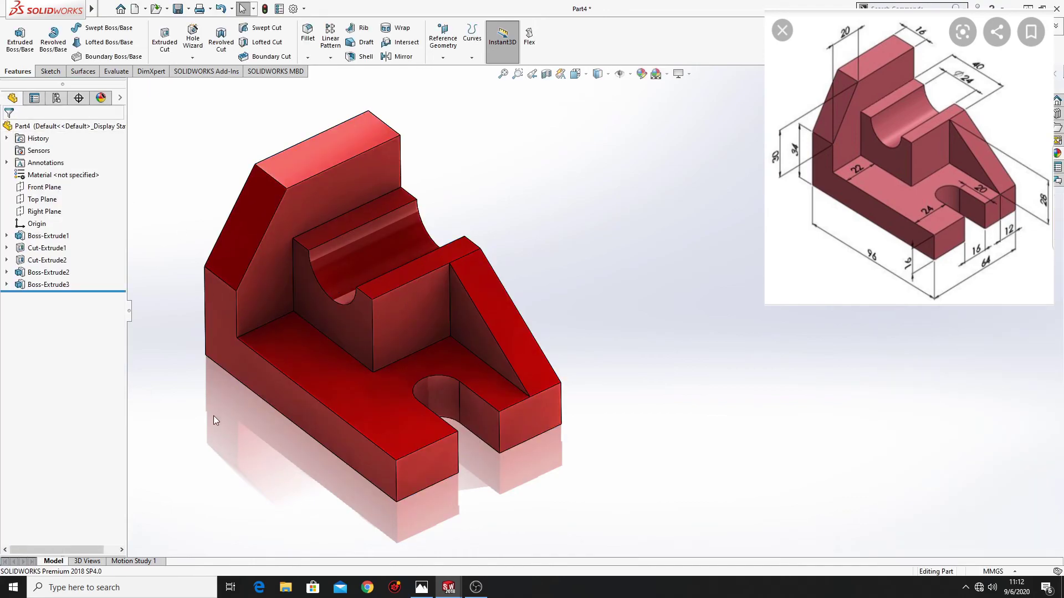
{"action": "mouse_move", "coordinate": [206, 455]}
{"action": "middle_mouse_down"}
{"action": "mouse_move", "coordinate": [229, 460]}
{"action": "mouse_move", "coordinate": [214, 458]}
{"action": "mouse_move", "coordinate": [206, 473]}
{"action": "middle_mouse_up"}
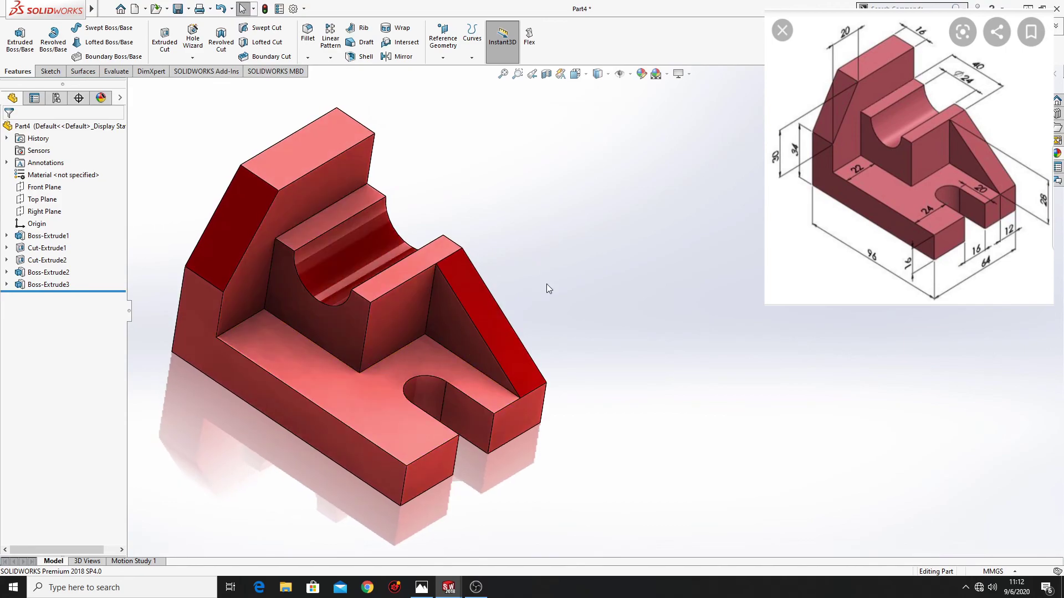